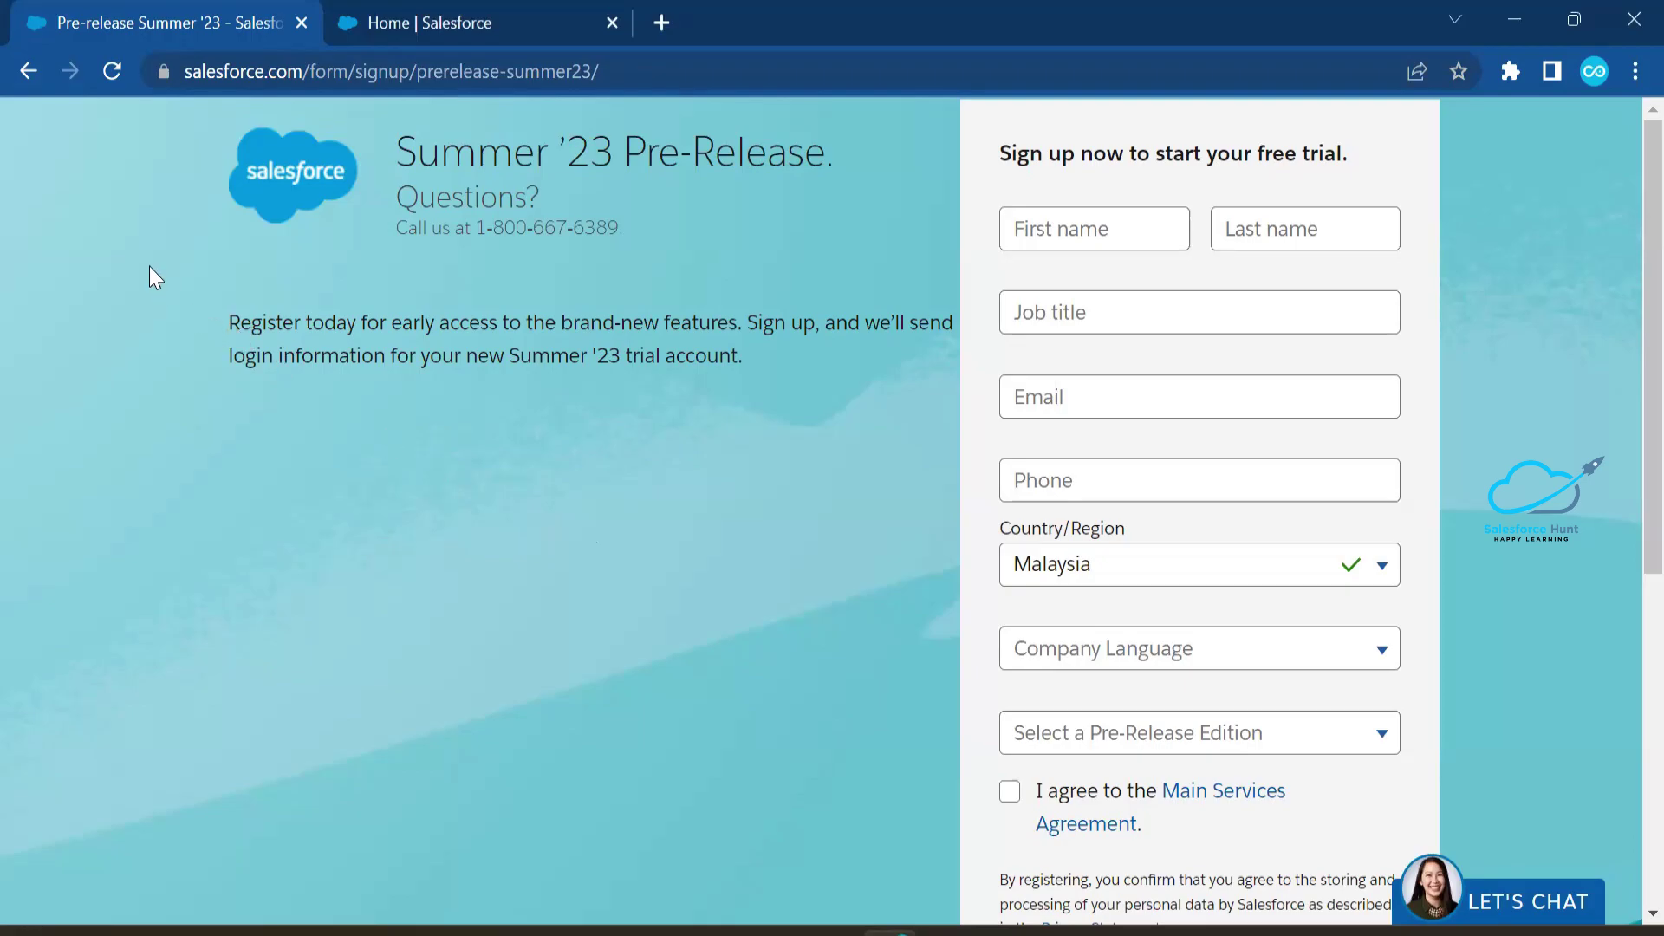
Highlight 'Summer '23' in the sign-up page heading and in the intro text.
left_click_drag(414, 154, 624, 156)
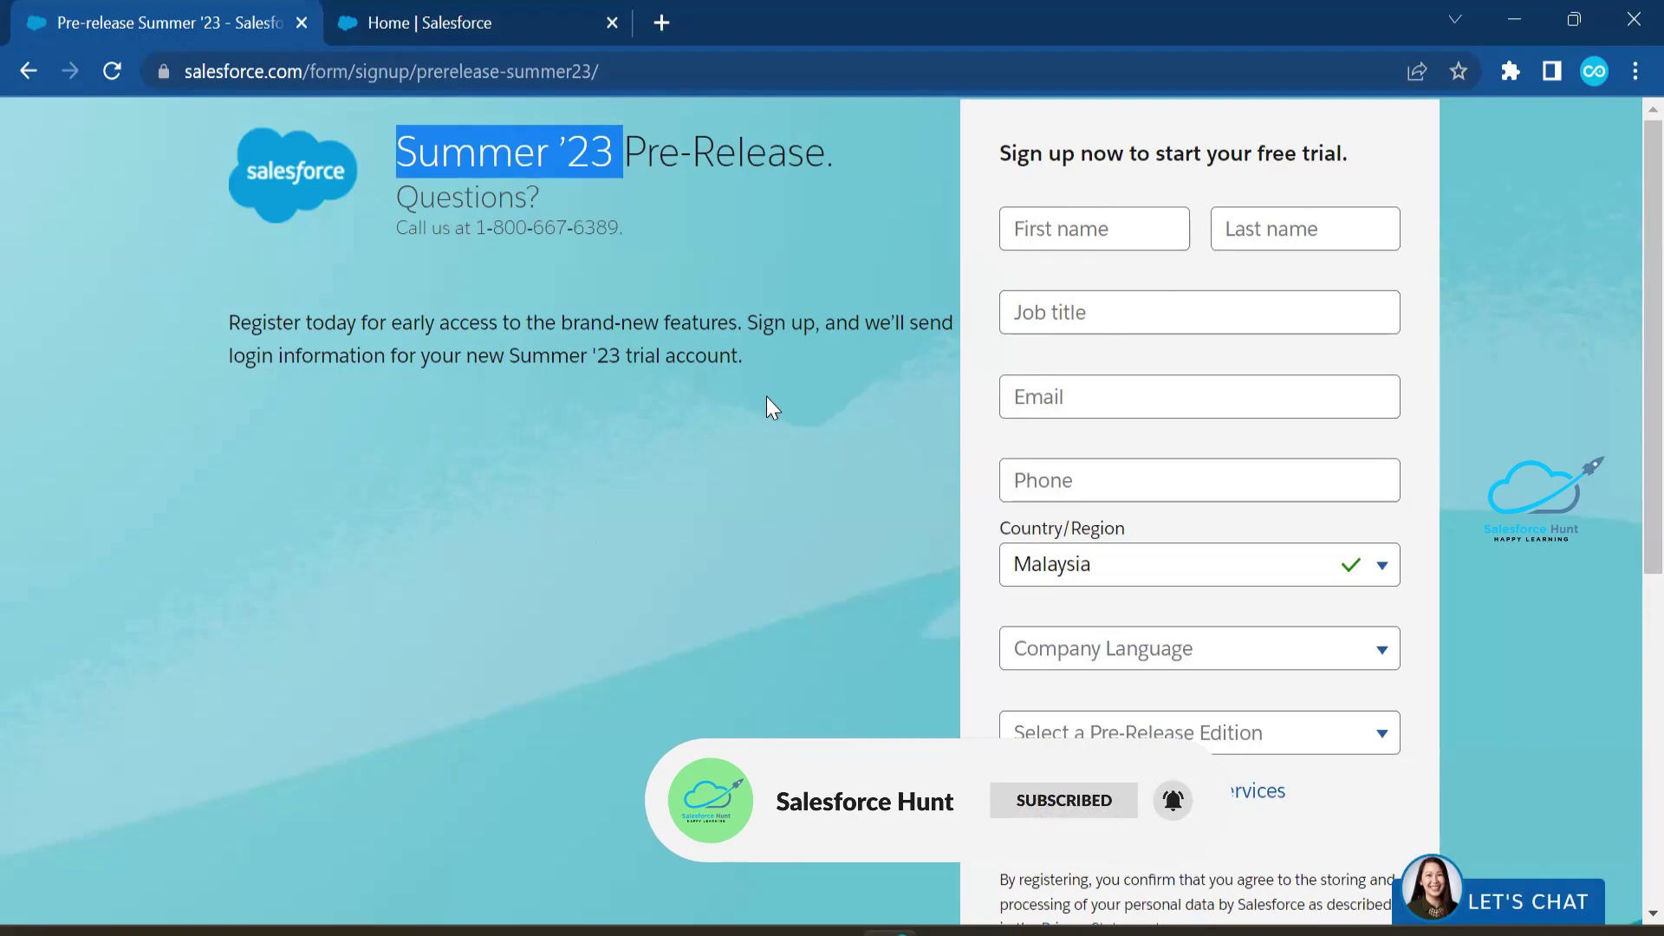
left_click_drag(509, 355, 620, 355)
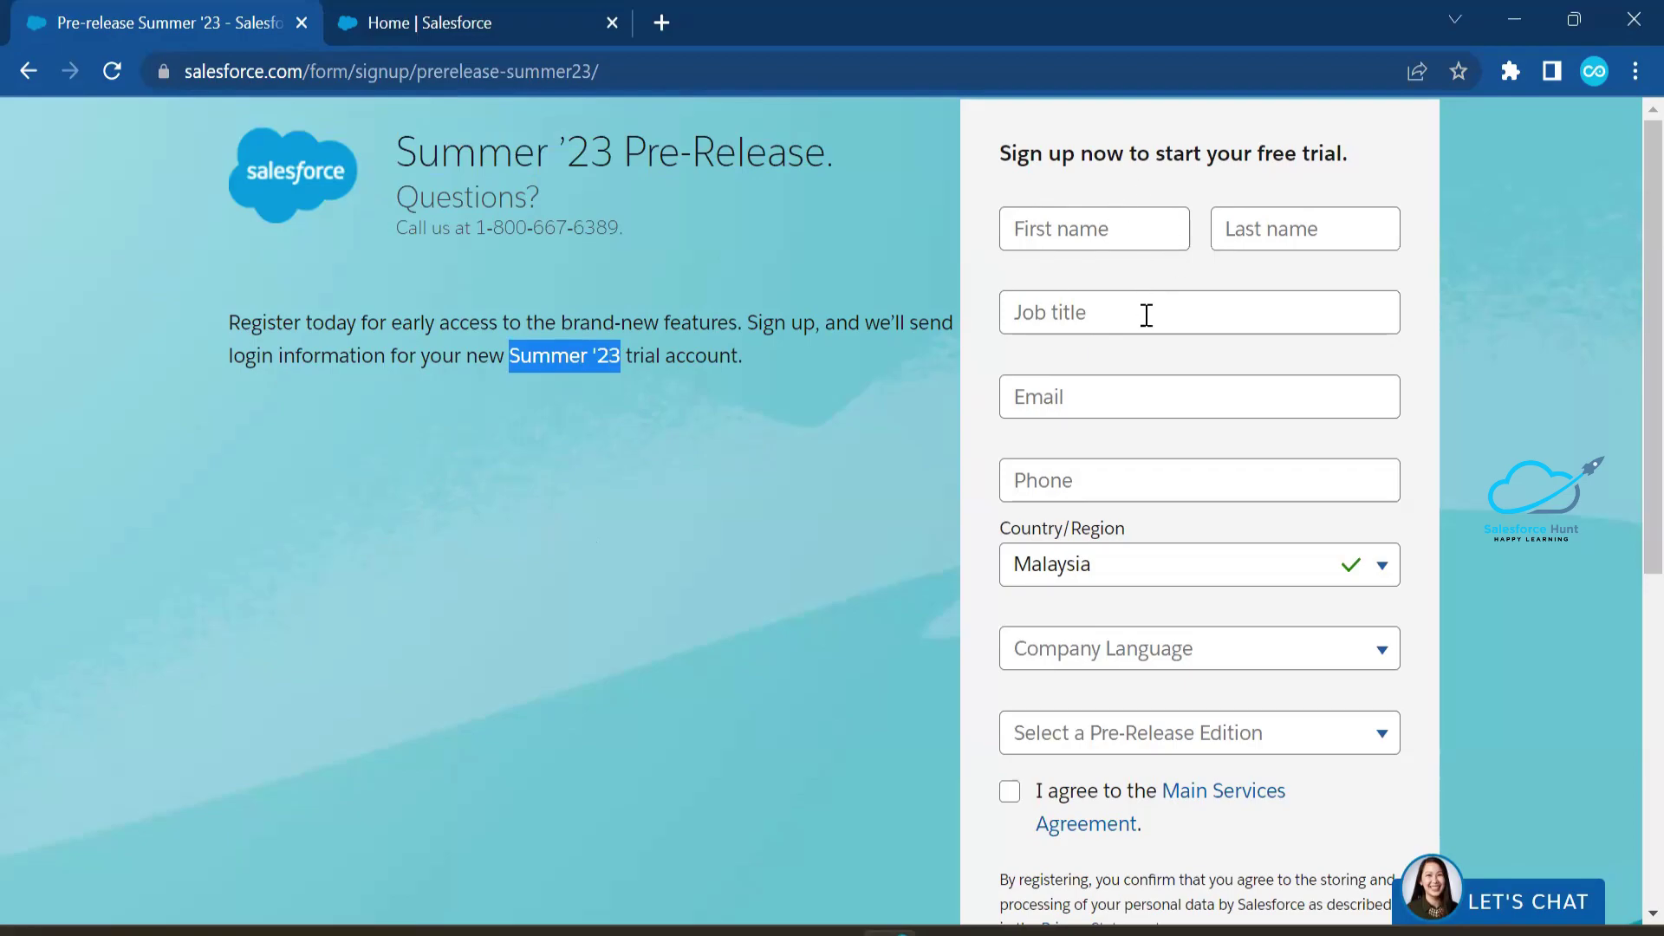
scroll(1147, 315, "down", 5)
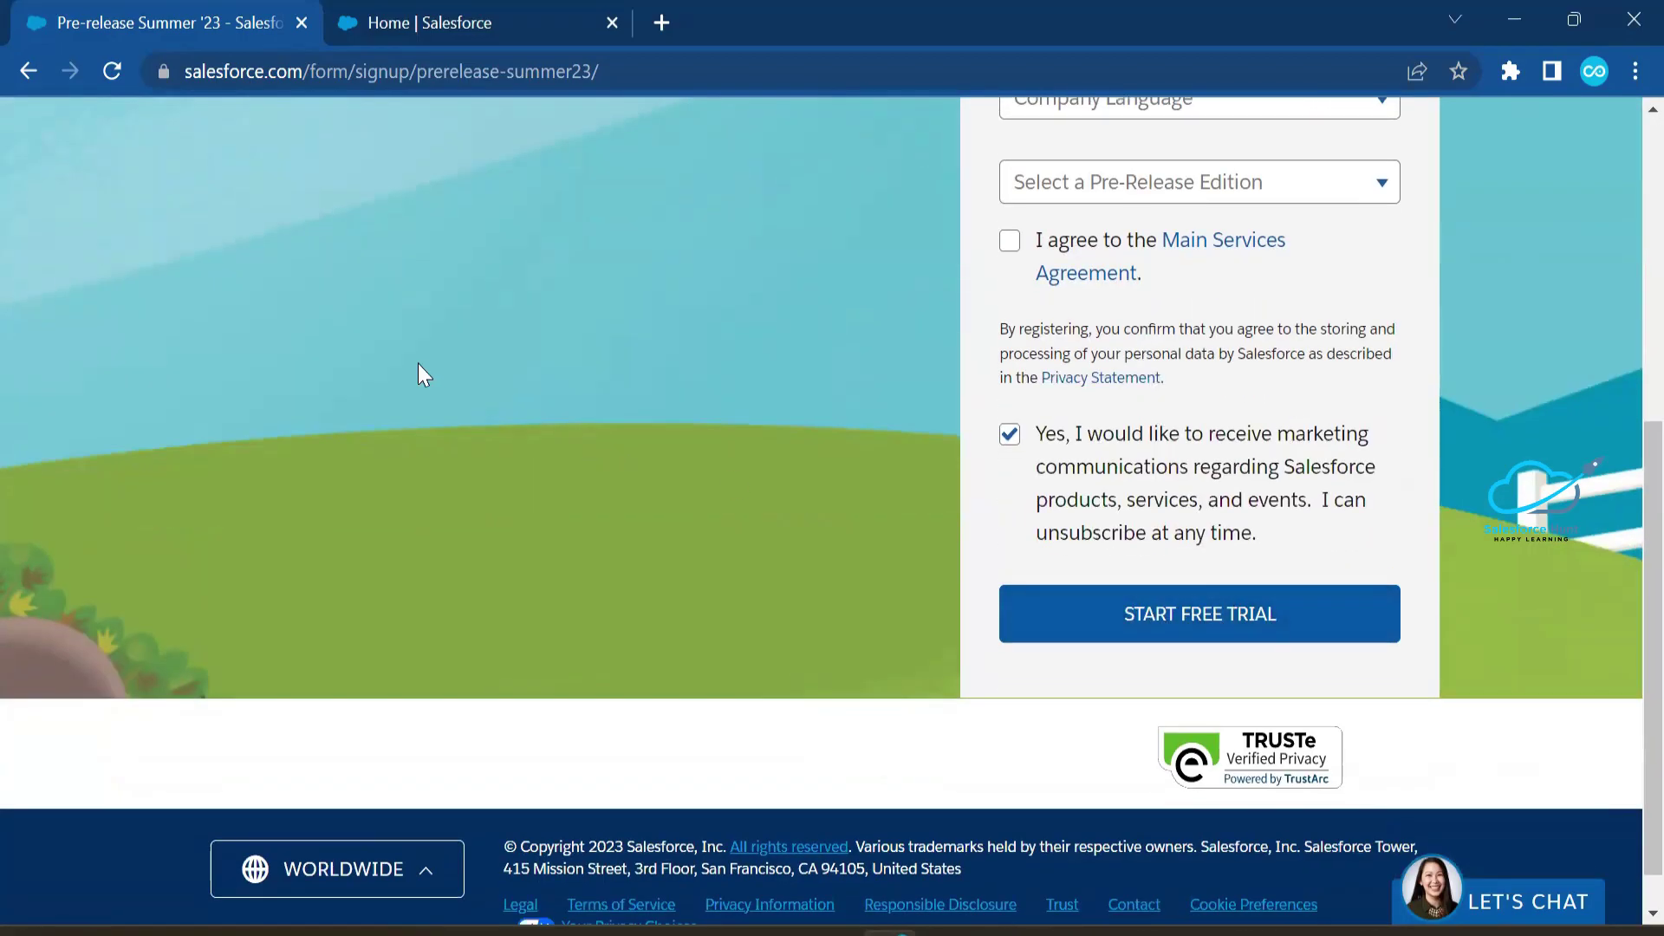
scroll(1149, 351, "up", 5)
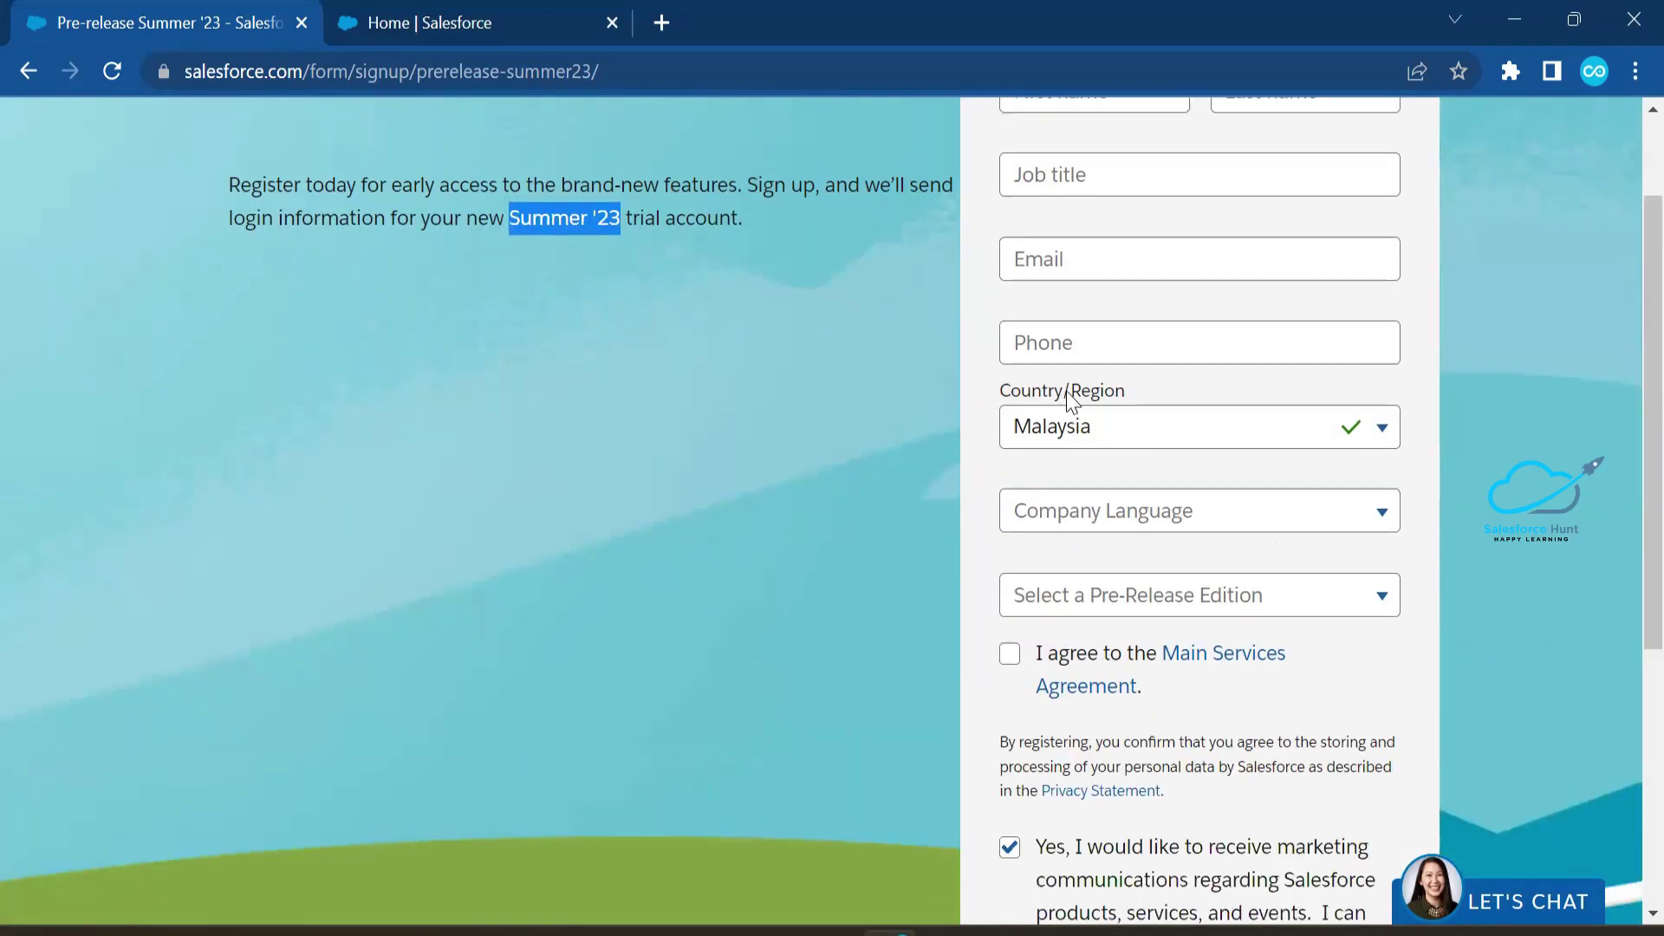
Leave the pre-release form unsubmitted and switch to the Salesforce Setup Home tab.
left_click(1072, 255)
left_click(877, 320)
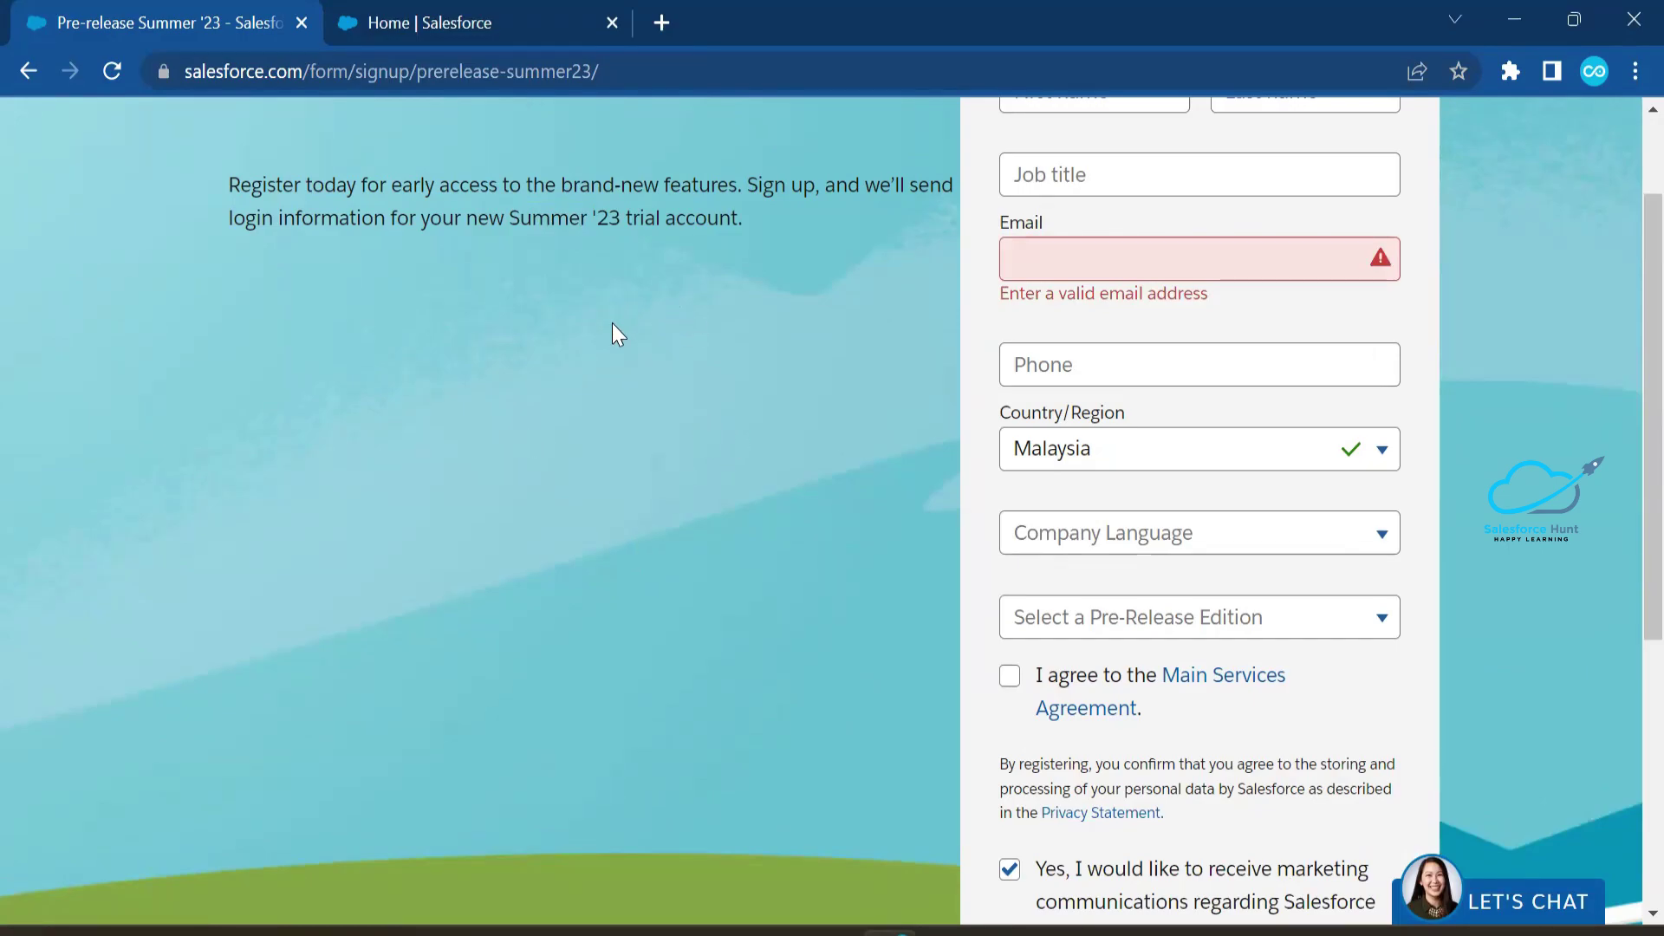
scroll(613, 326, "up", 2)
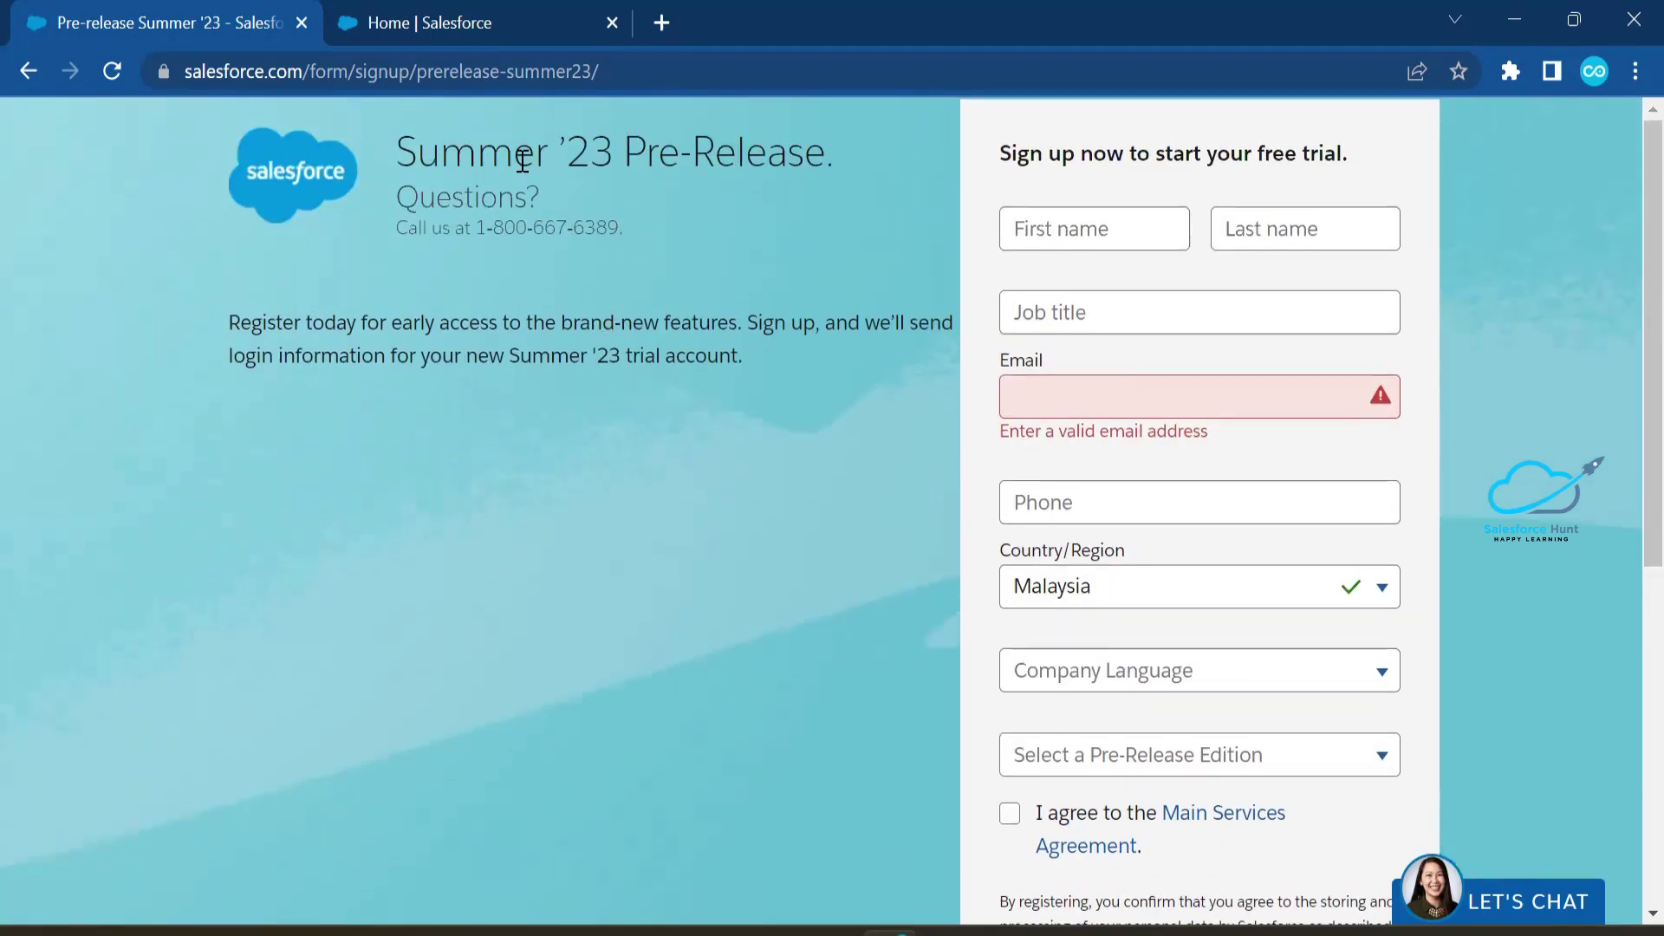
left_click(423, 38)
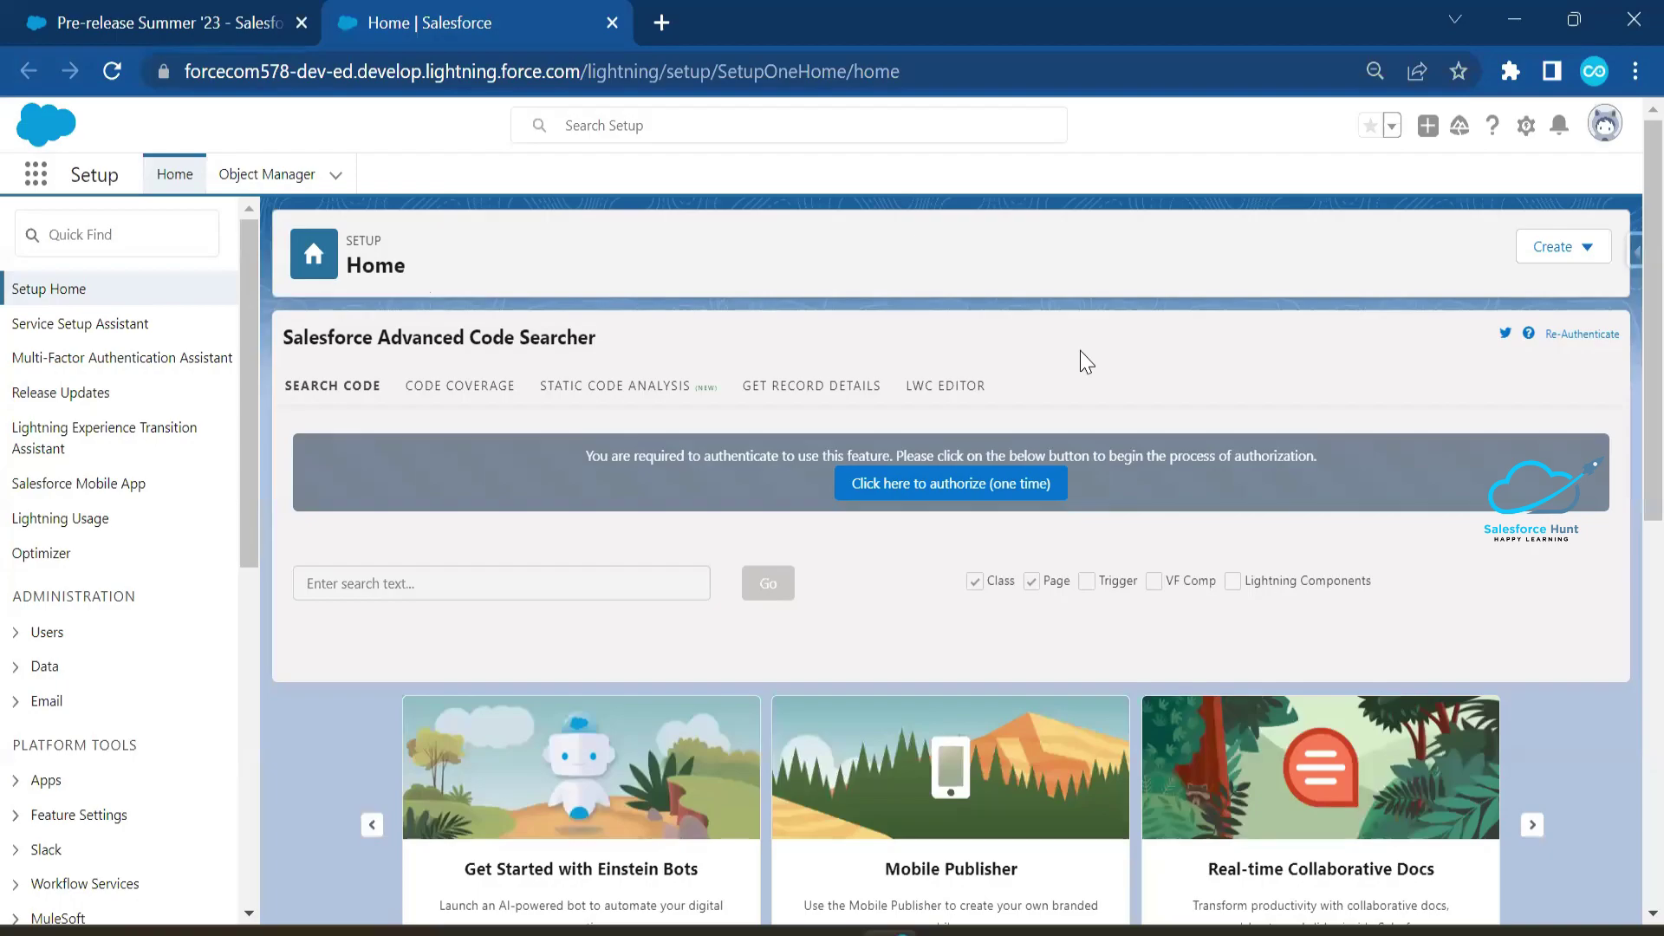
key("F5")
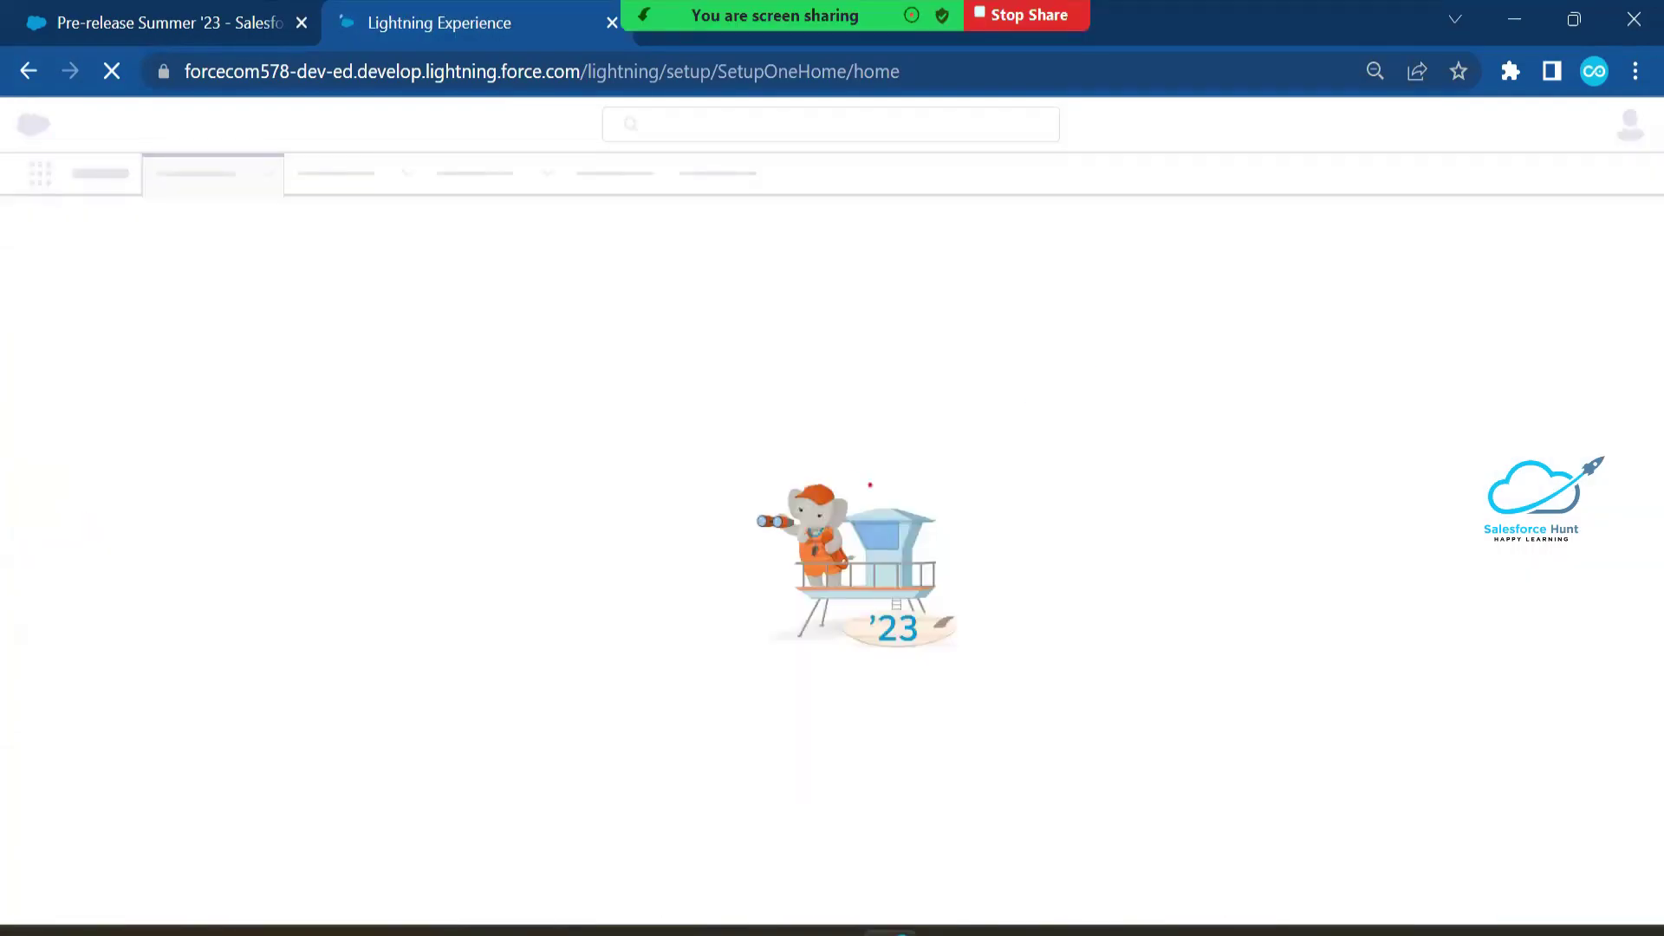
mouse_move(869, 440)
left_mouse_down()
mouse_move(817, 438)
mouse_move(911, 780)
mouse_move(879, 438)
mouse_move(771, 446)
left_mouse_up()
left_click_drag(1018, 487, 1183, 432)
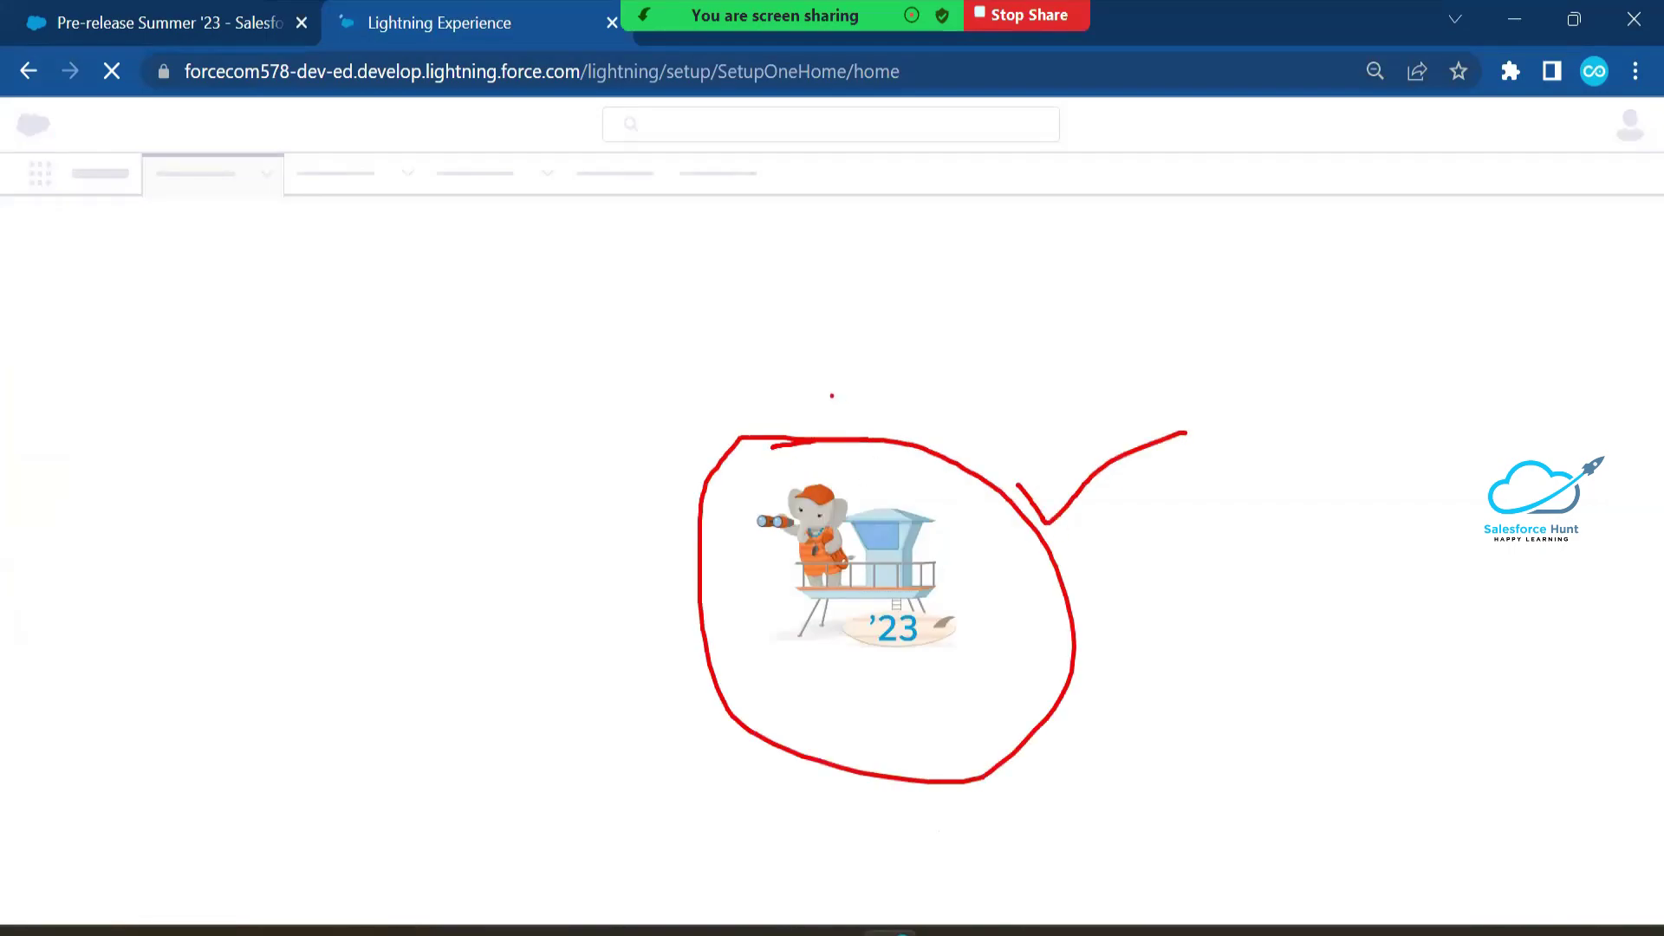
mouse_move(750, 469)
left_mouse_down()
mouse_move(835, 472)
mouse_move(928, 707)
mouse_move(815, 464)
mouse_move(793, 465)
left_mouse_up()
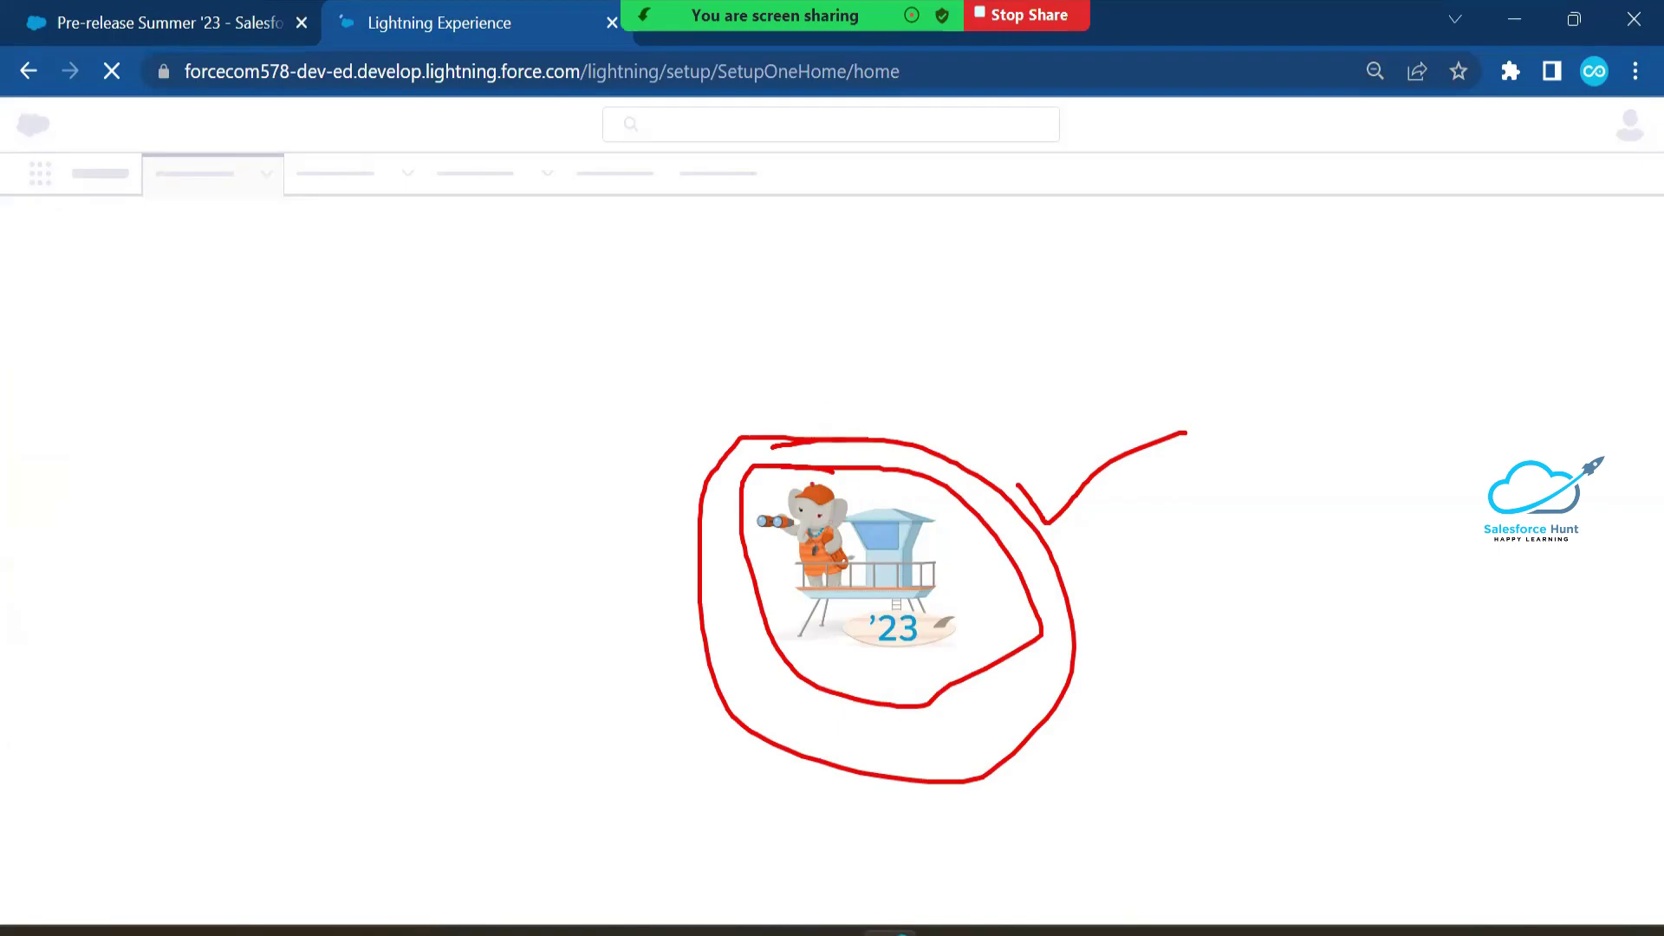
left_click_drag(864, 431, 940, 377)
left_click_drag(688, 414, 807, 319)
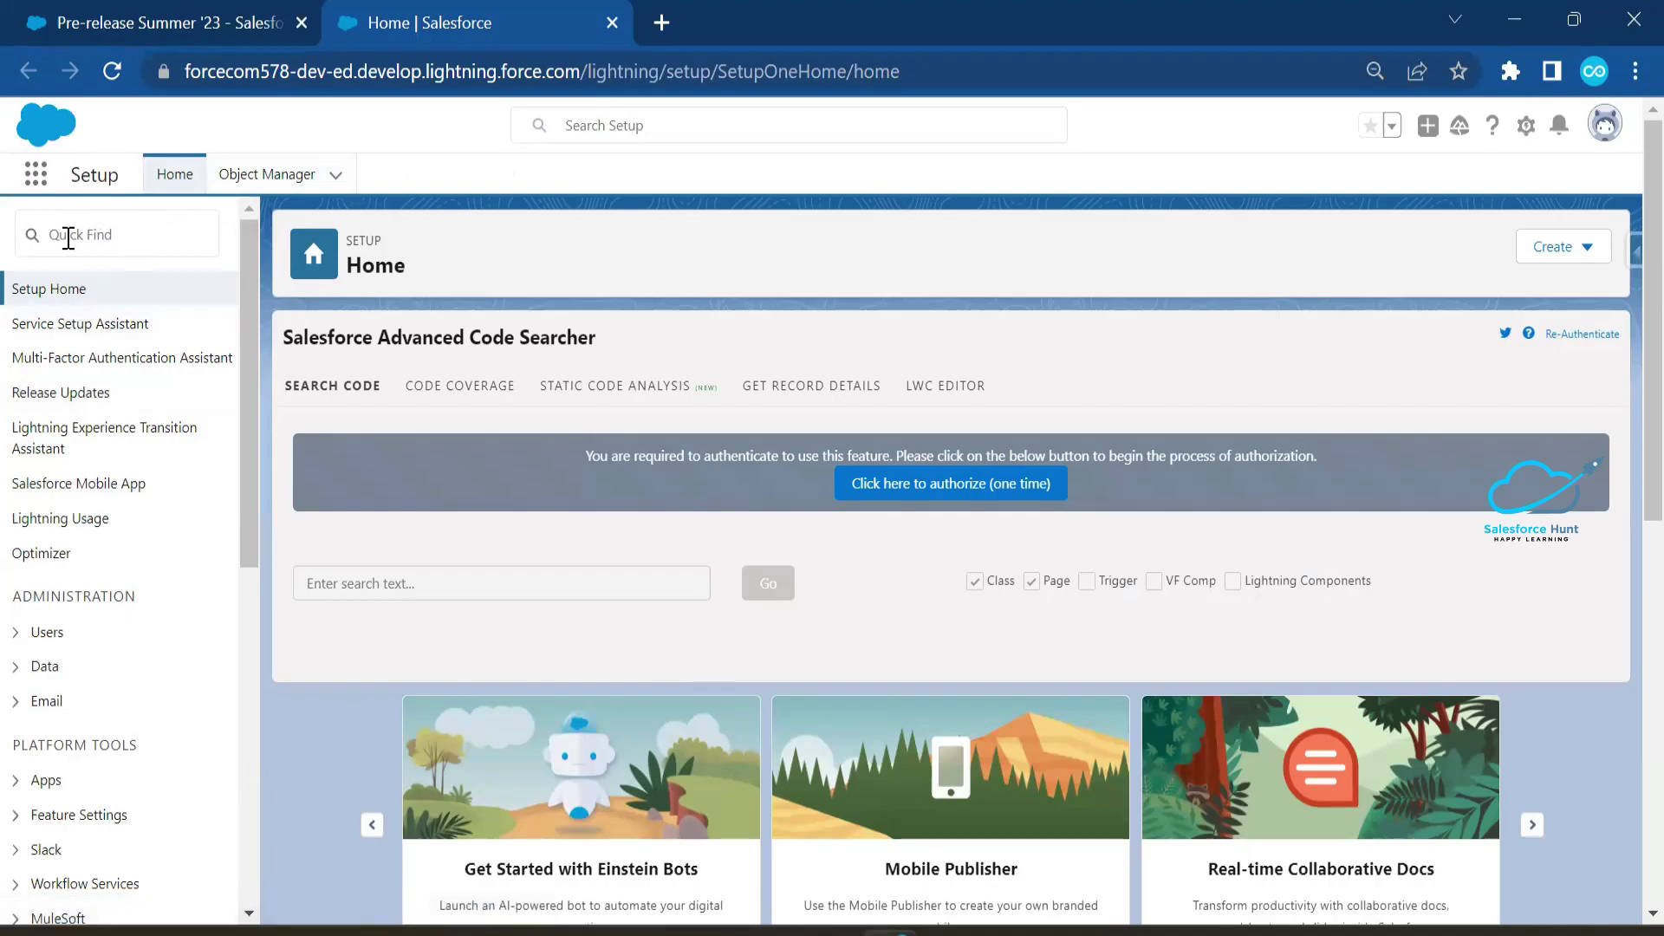
Search Setup Quick Find for 'app man' and open App Manager.
left_click(96, 227)
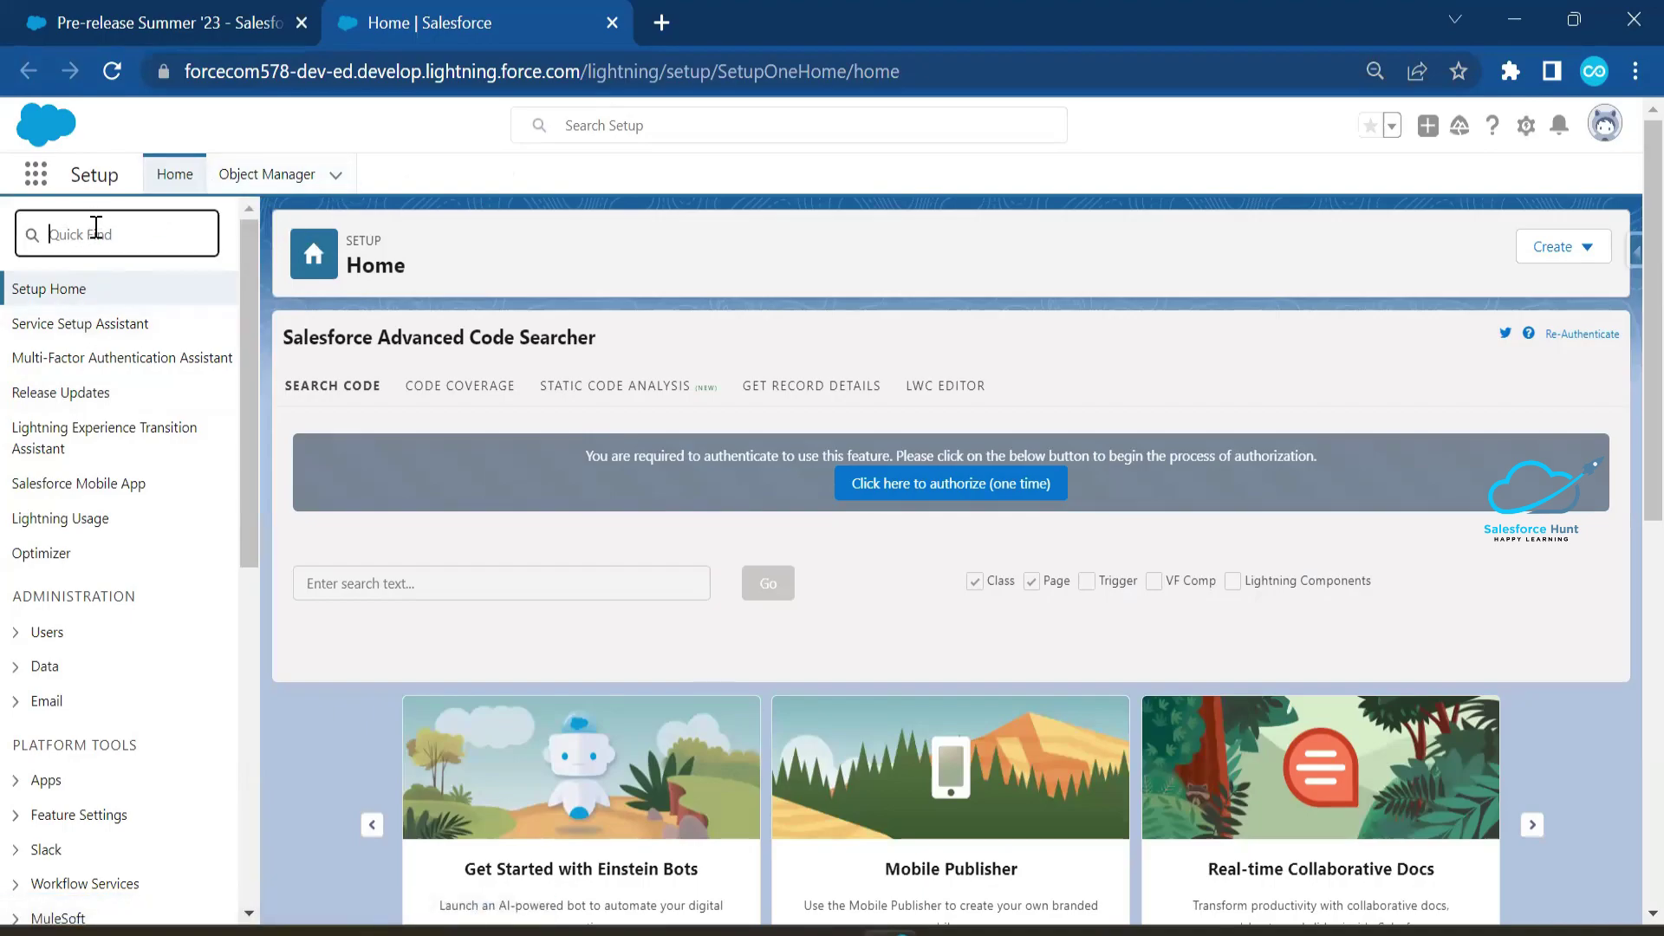
type("appma")
key("BackSpace")
key("BackSpace")
key("BackSpace")
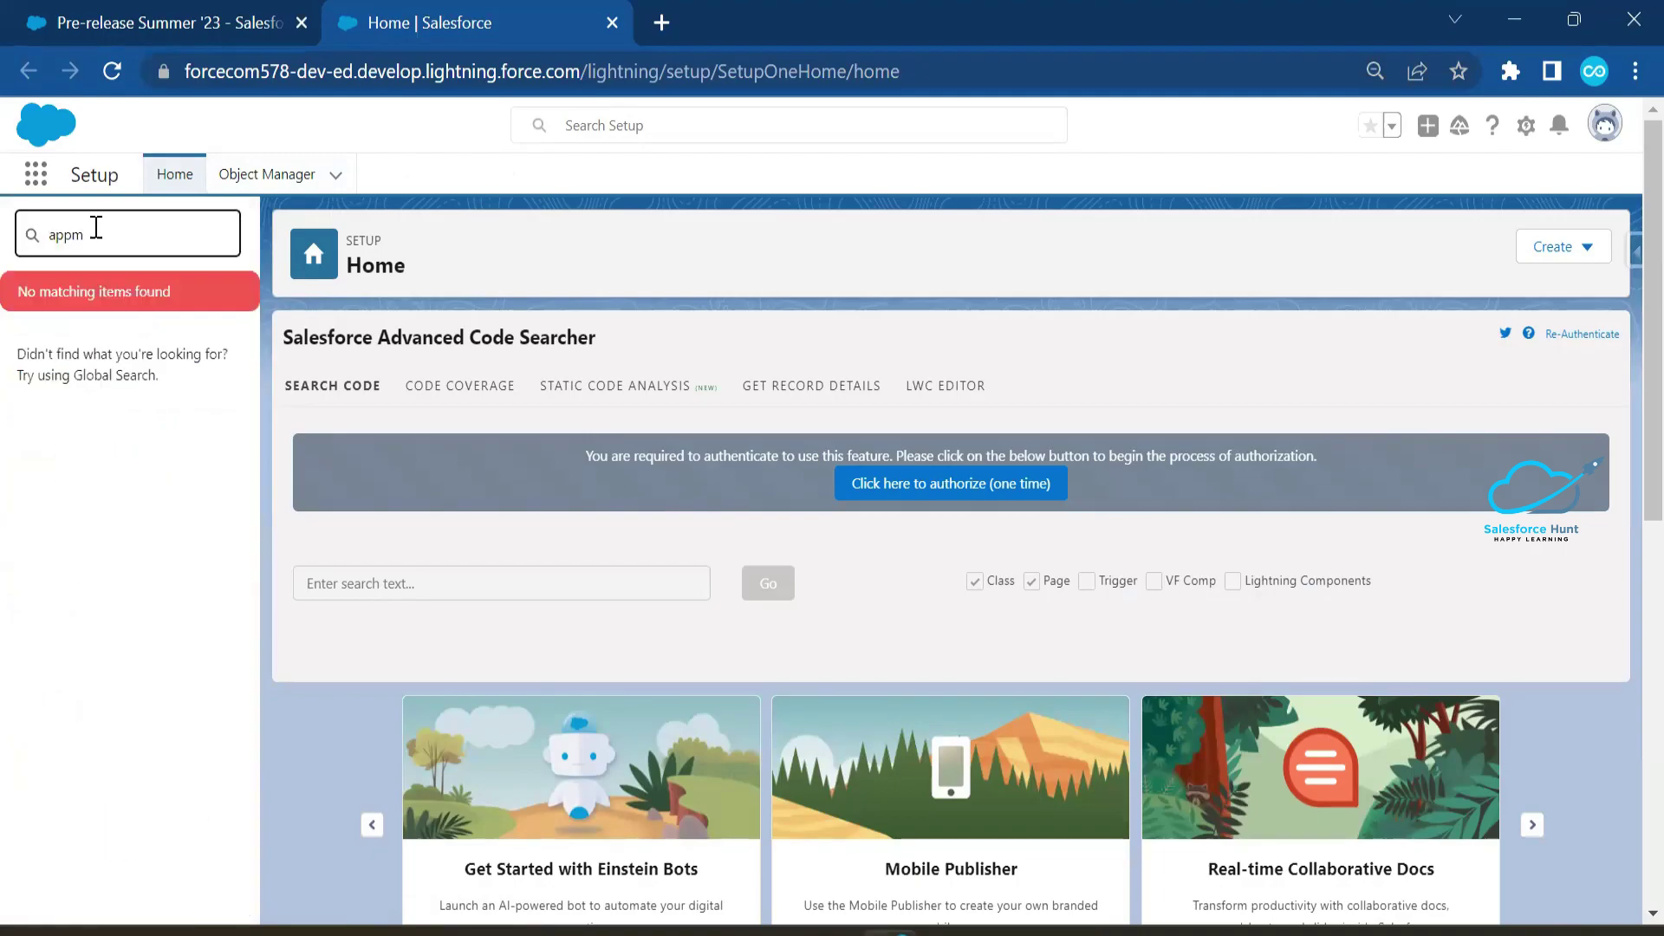
type("p man")
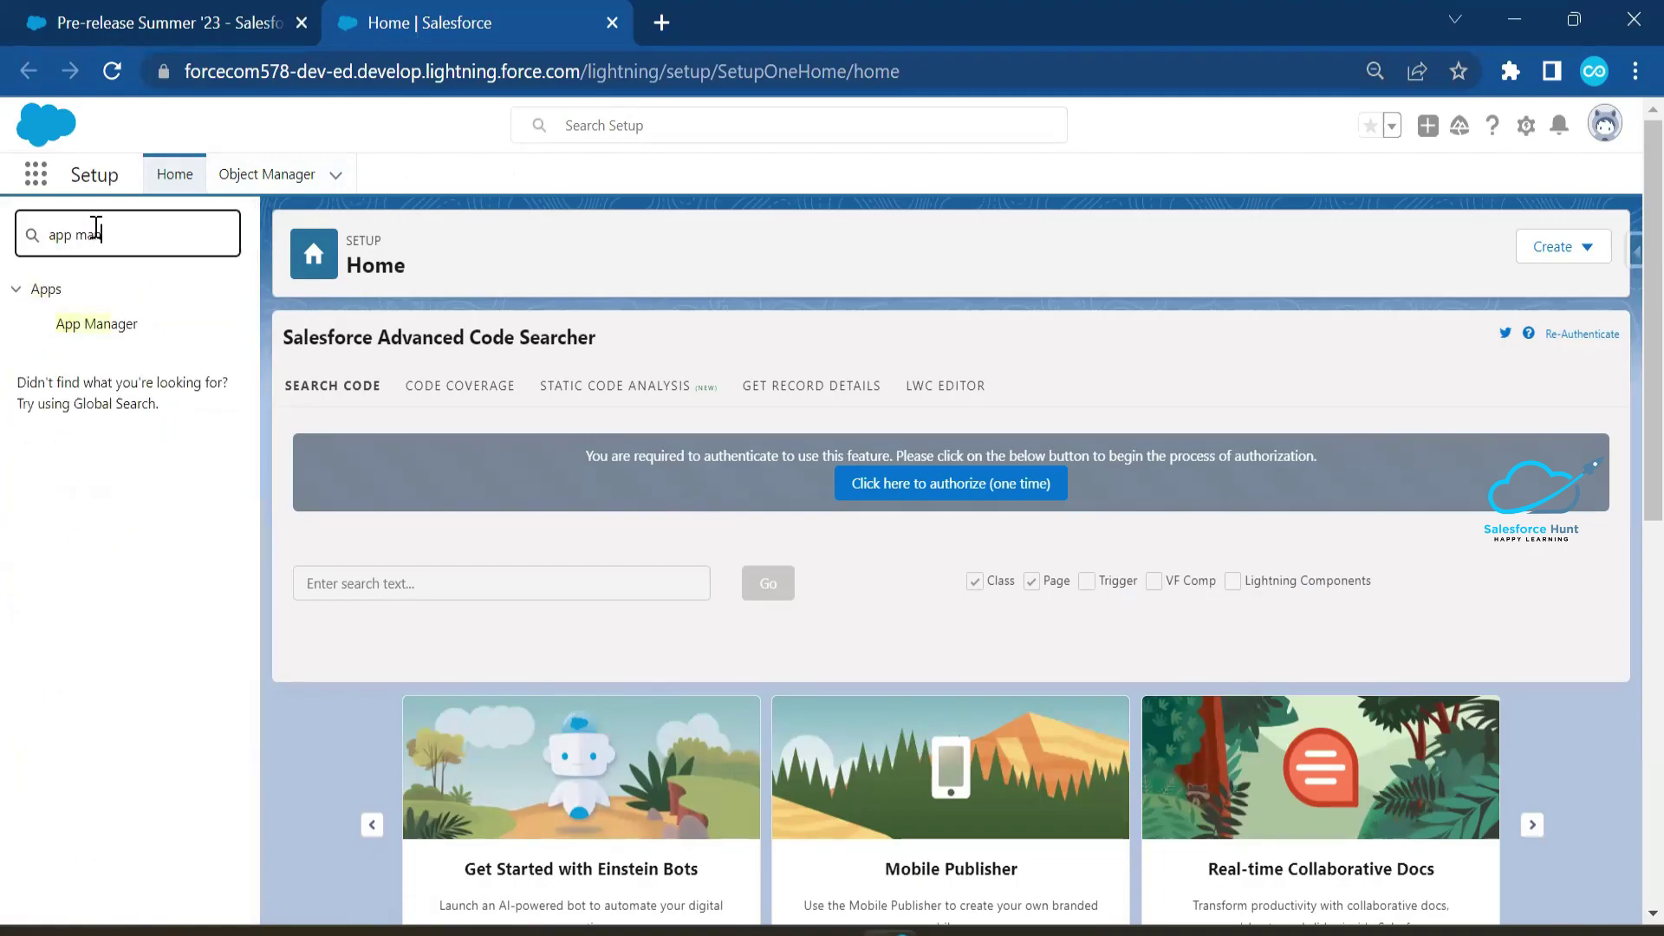
left_click(114, 338)
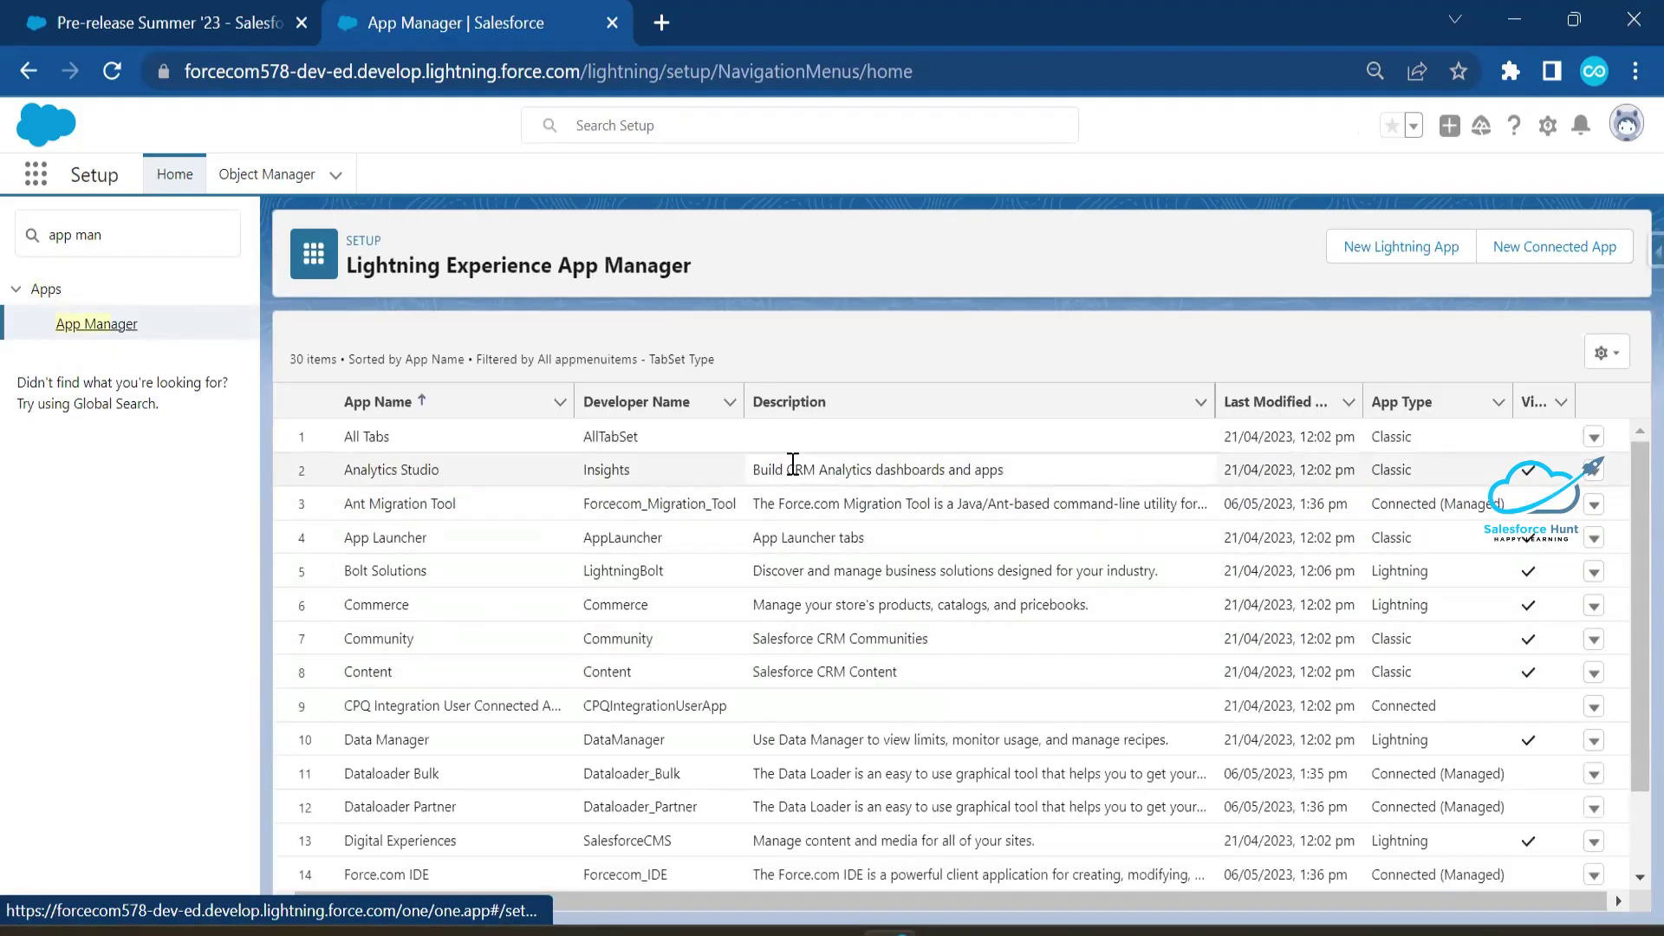
Locate the Summer23 app in the list and look at its row actions without choosing one.
scroll(431, 734, "down", 1)
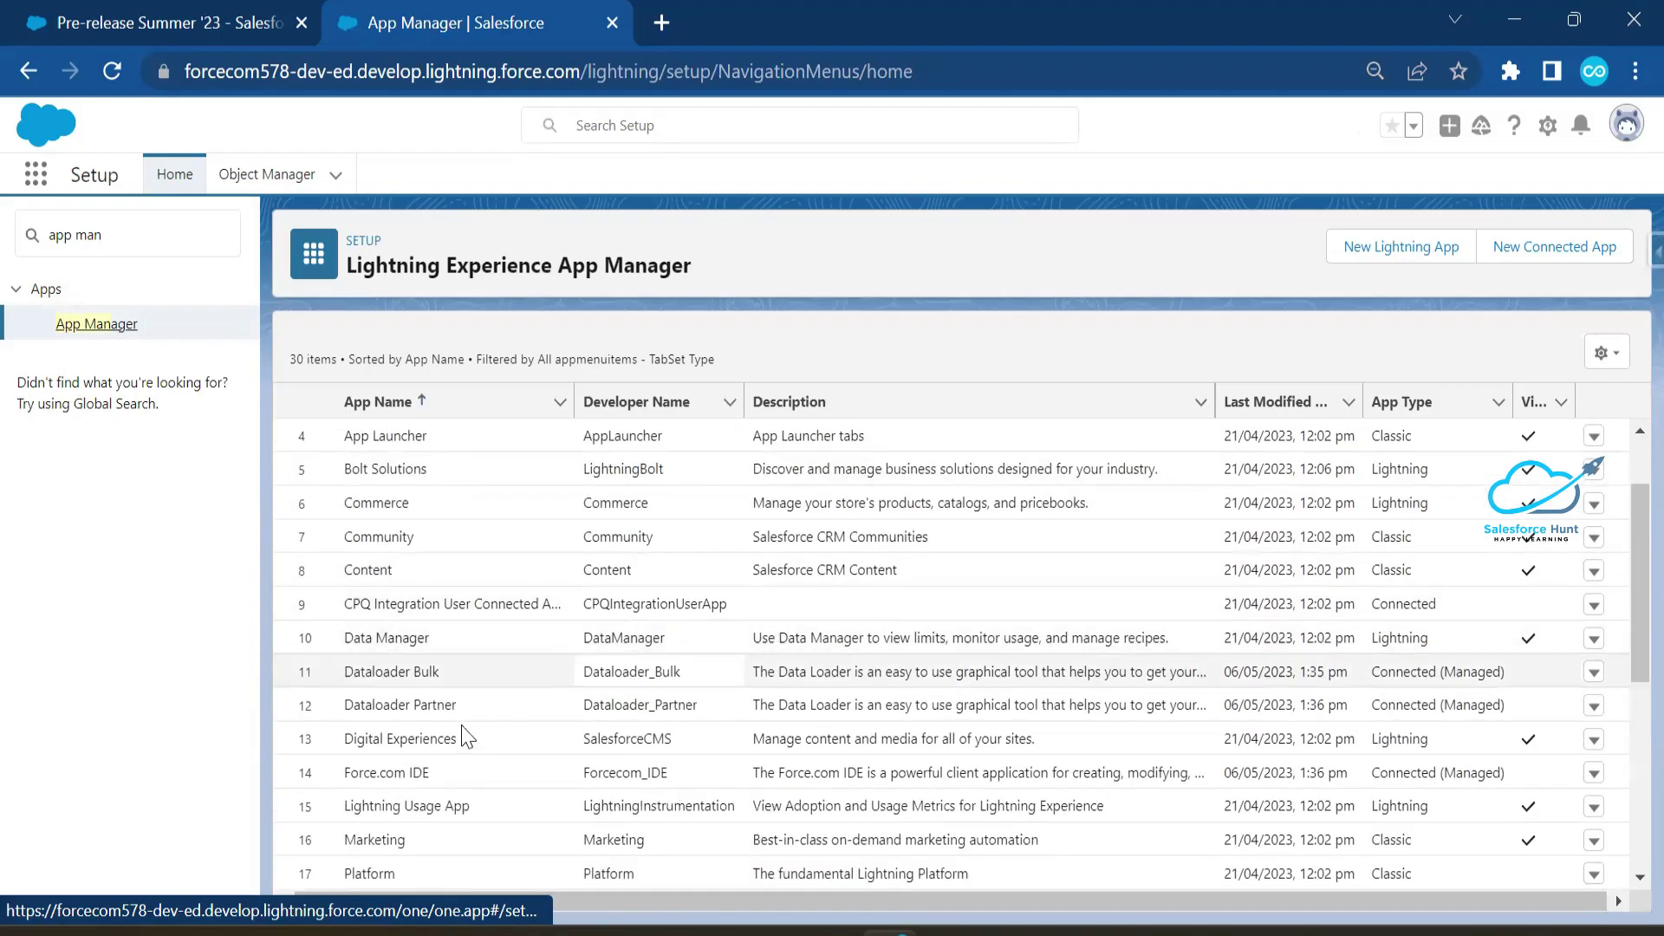
scroll(424, 834, "down", 5)
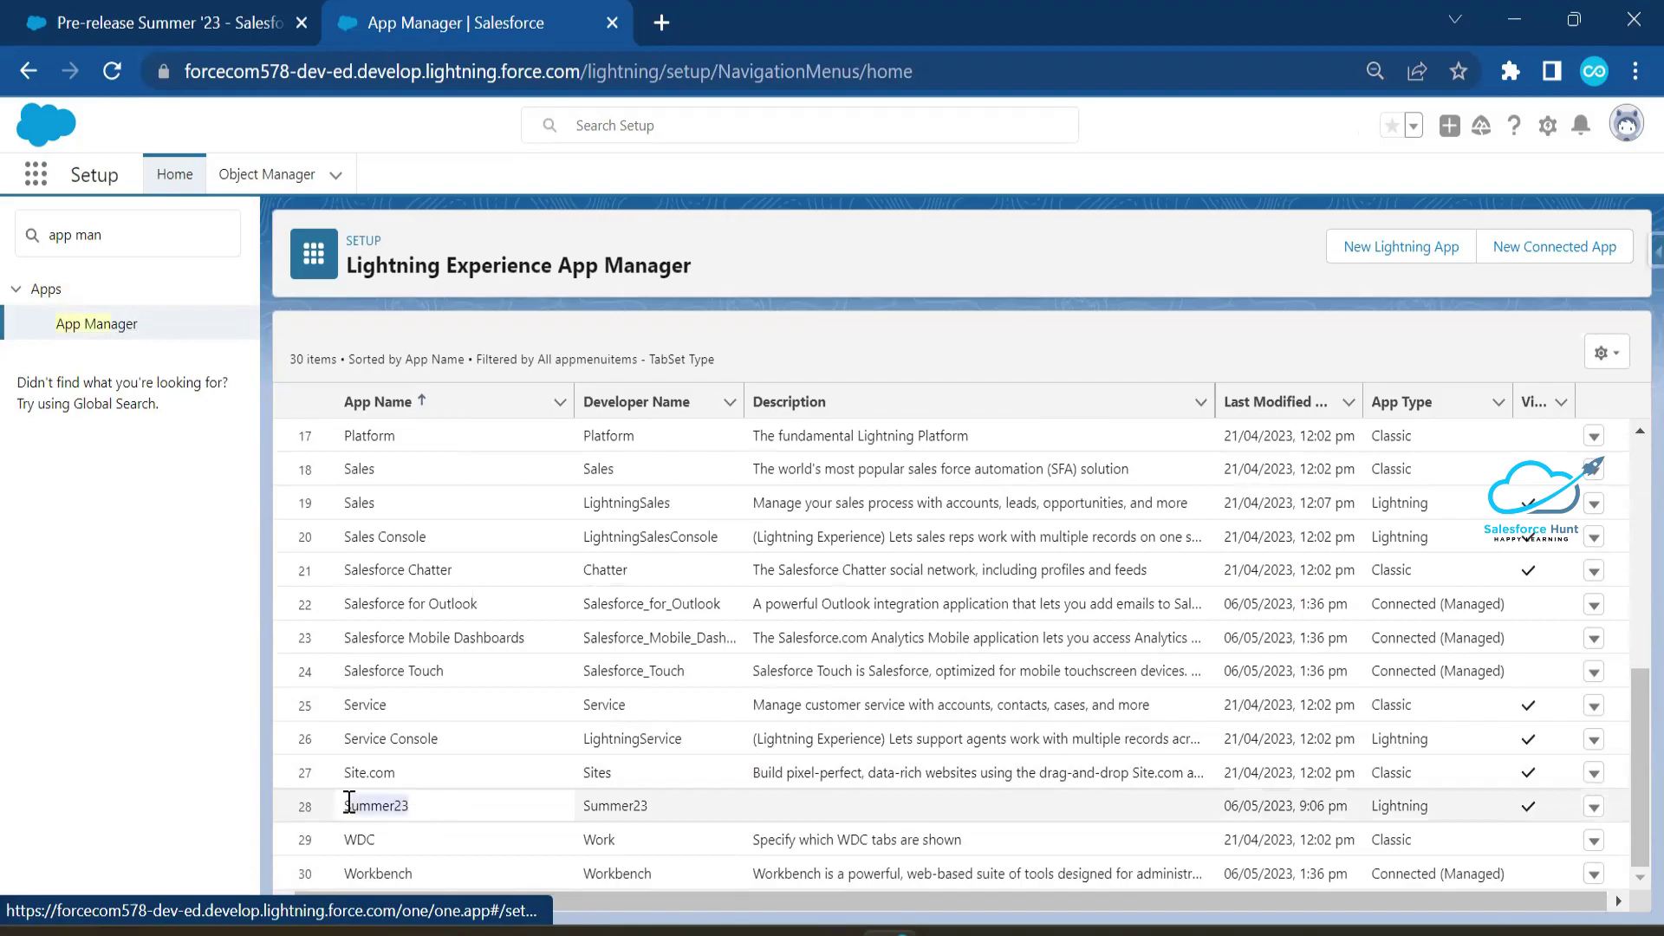
double_click(398, 805)
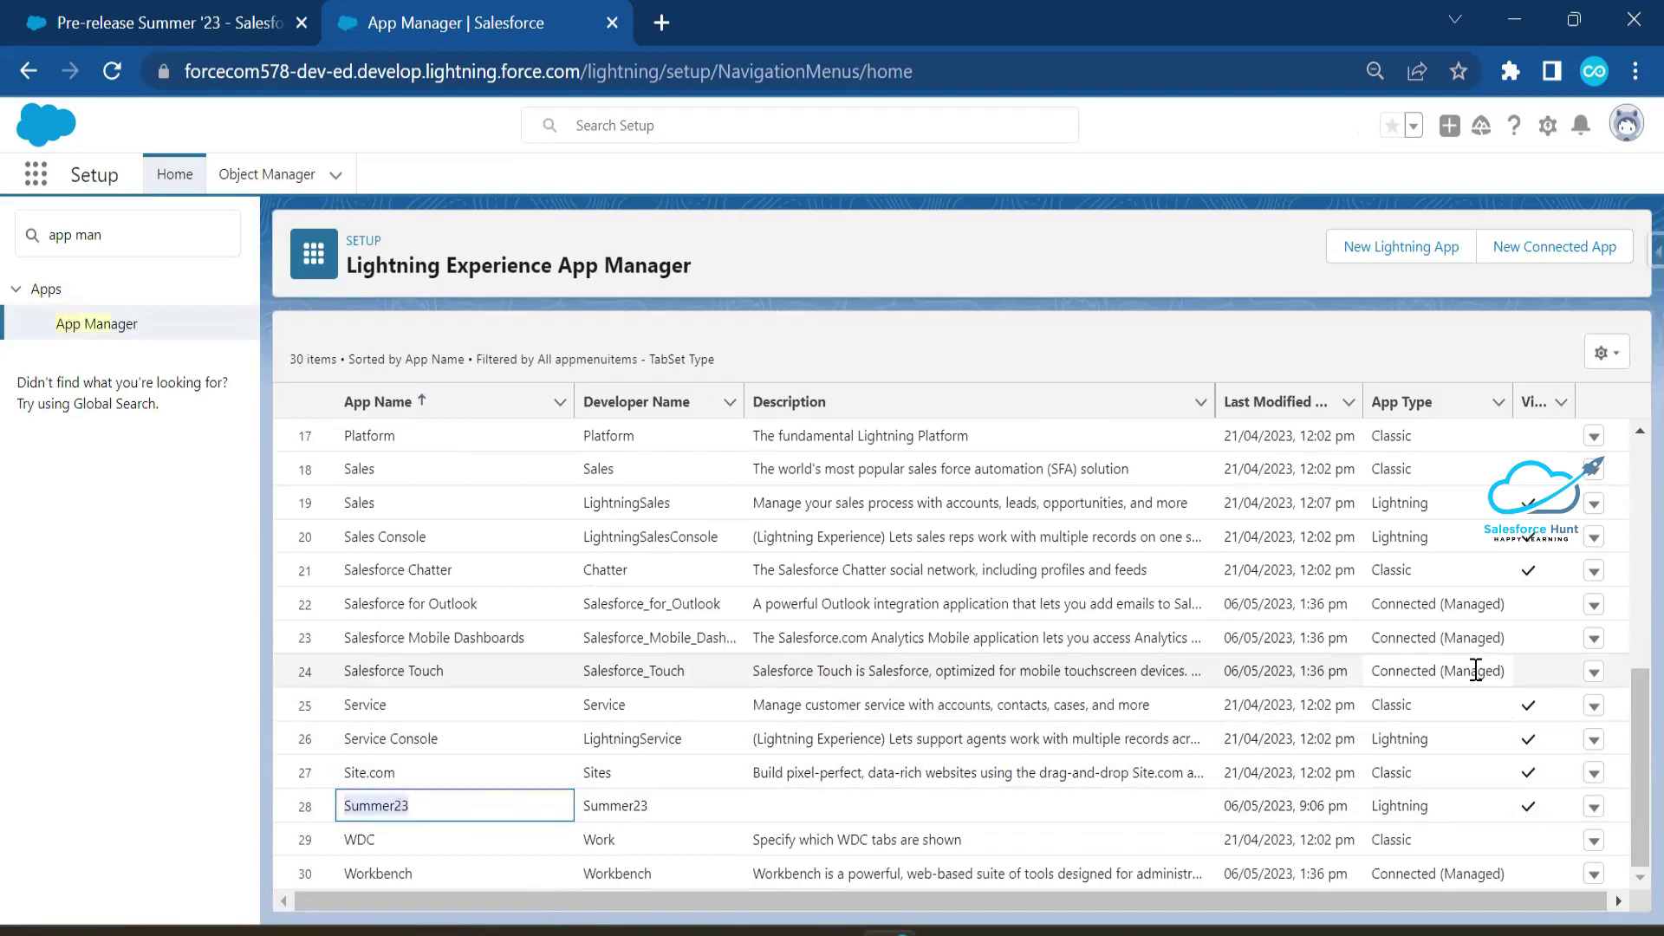
left_click(709, 813)
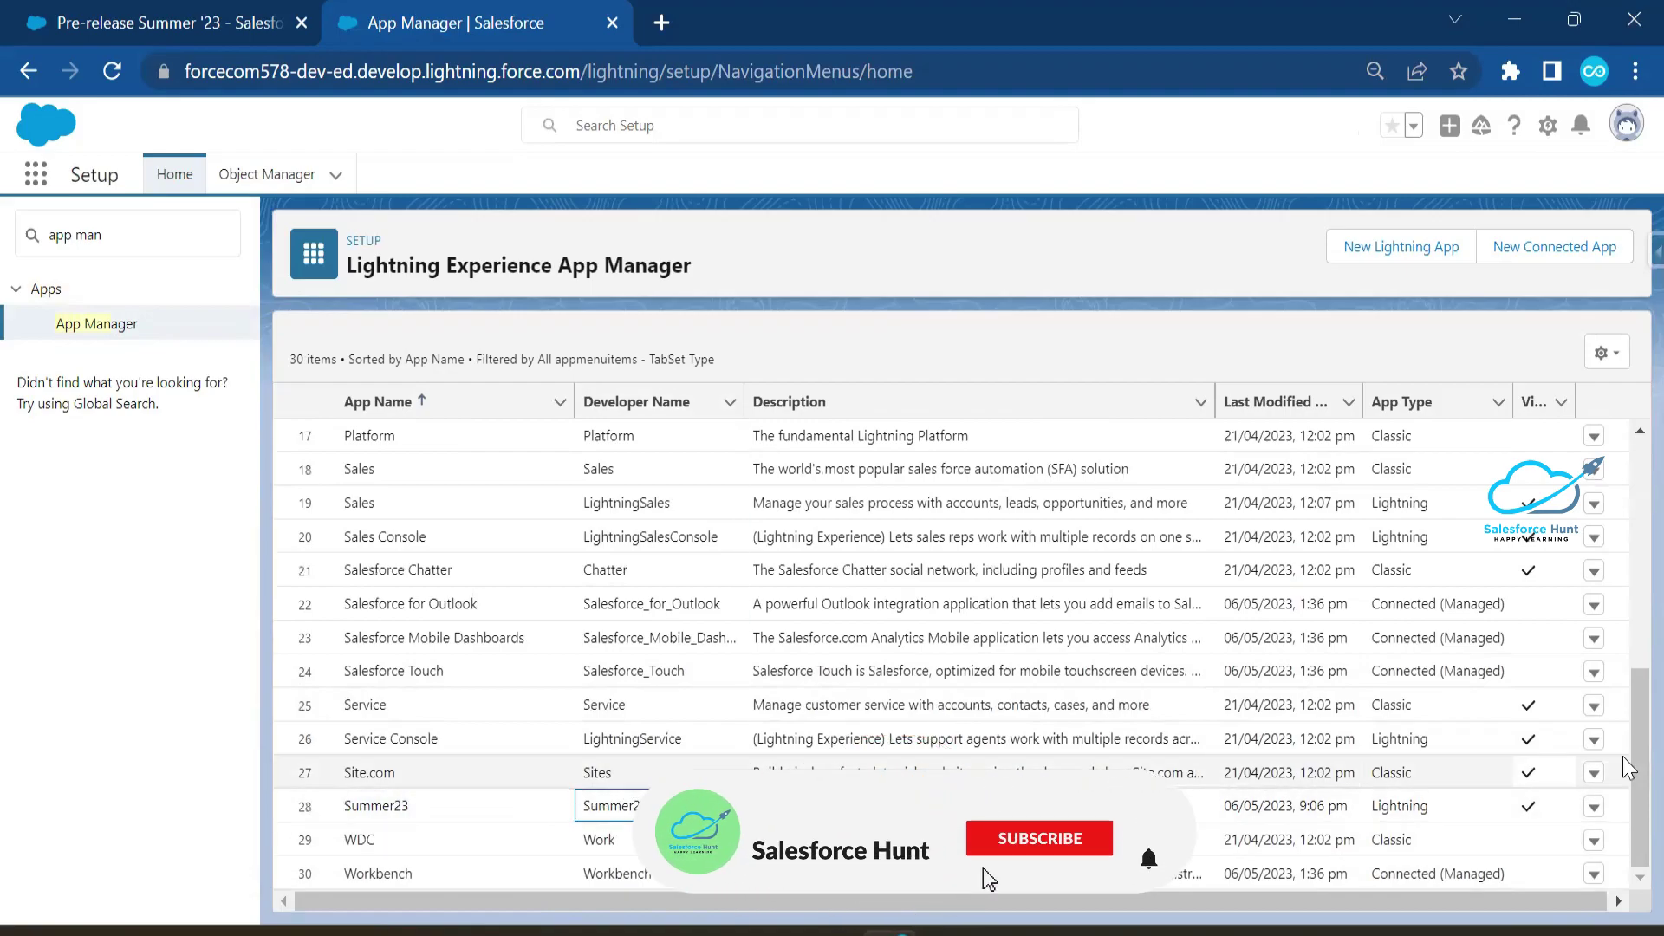
left_click(1595, 808)
left_click(1594, 808)
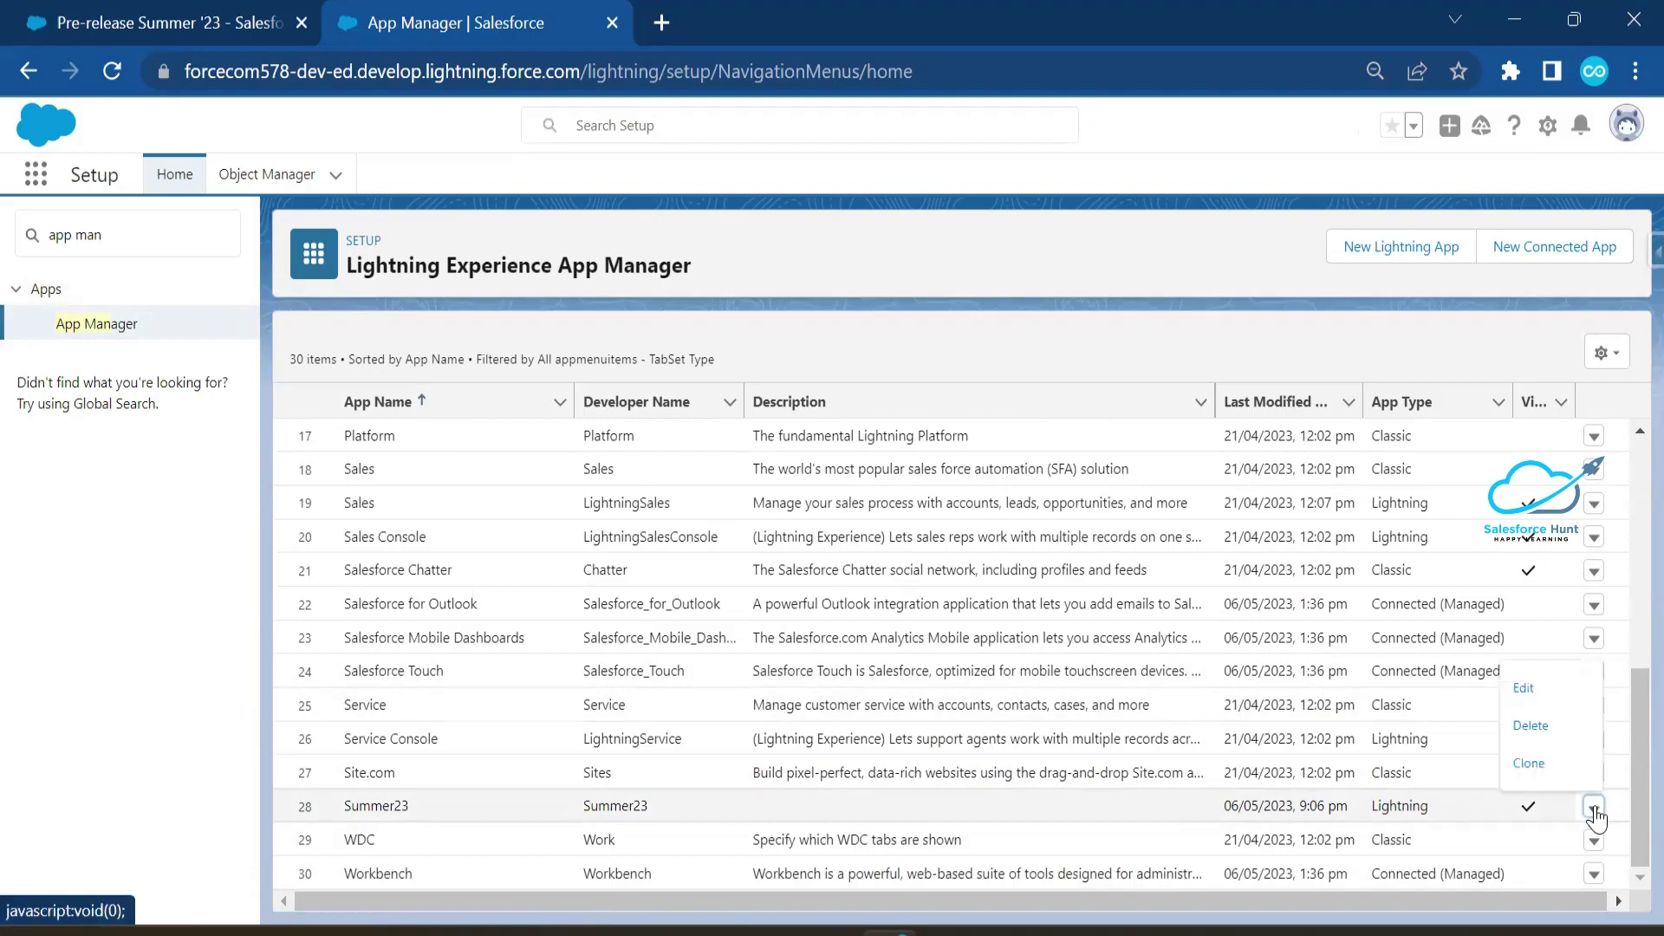
left_click(1560, 771)
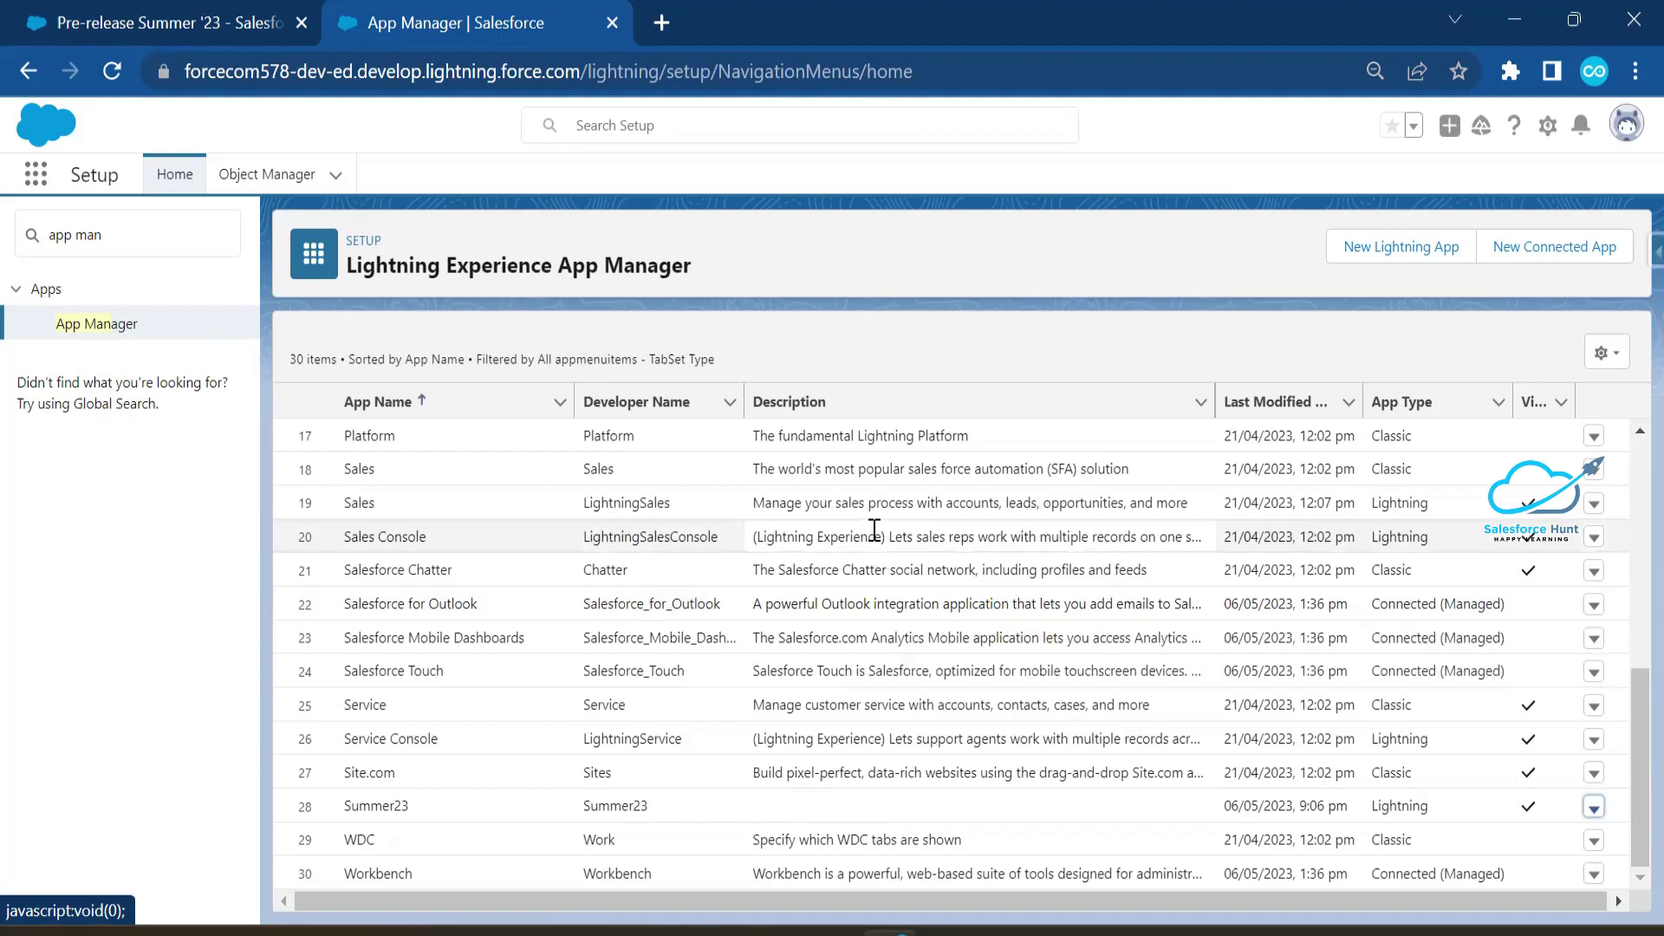
left_click(434, 805)
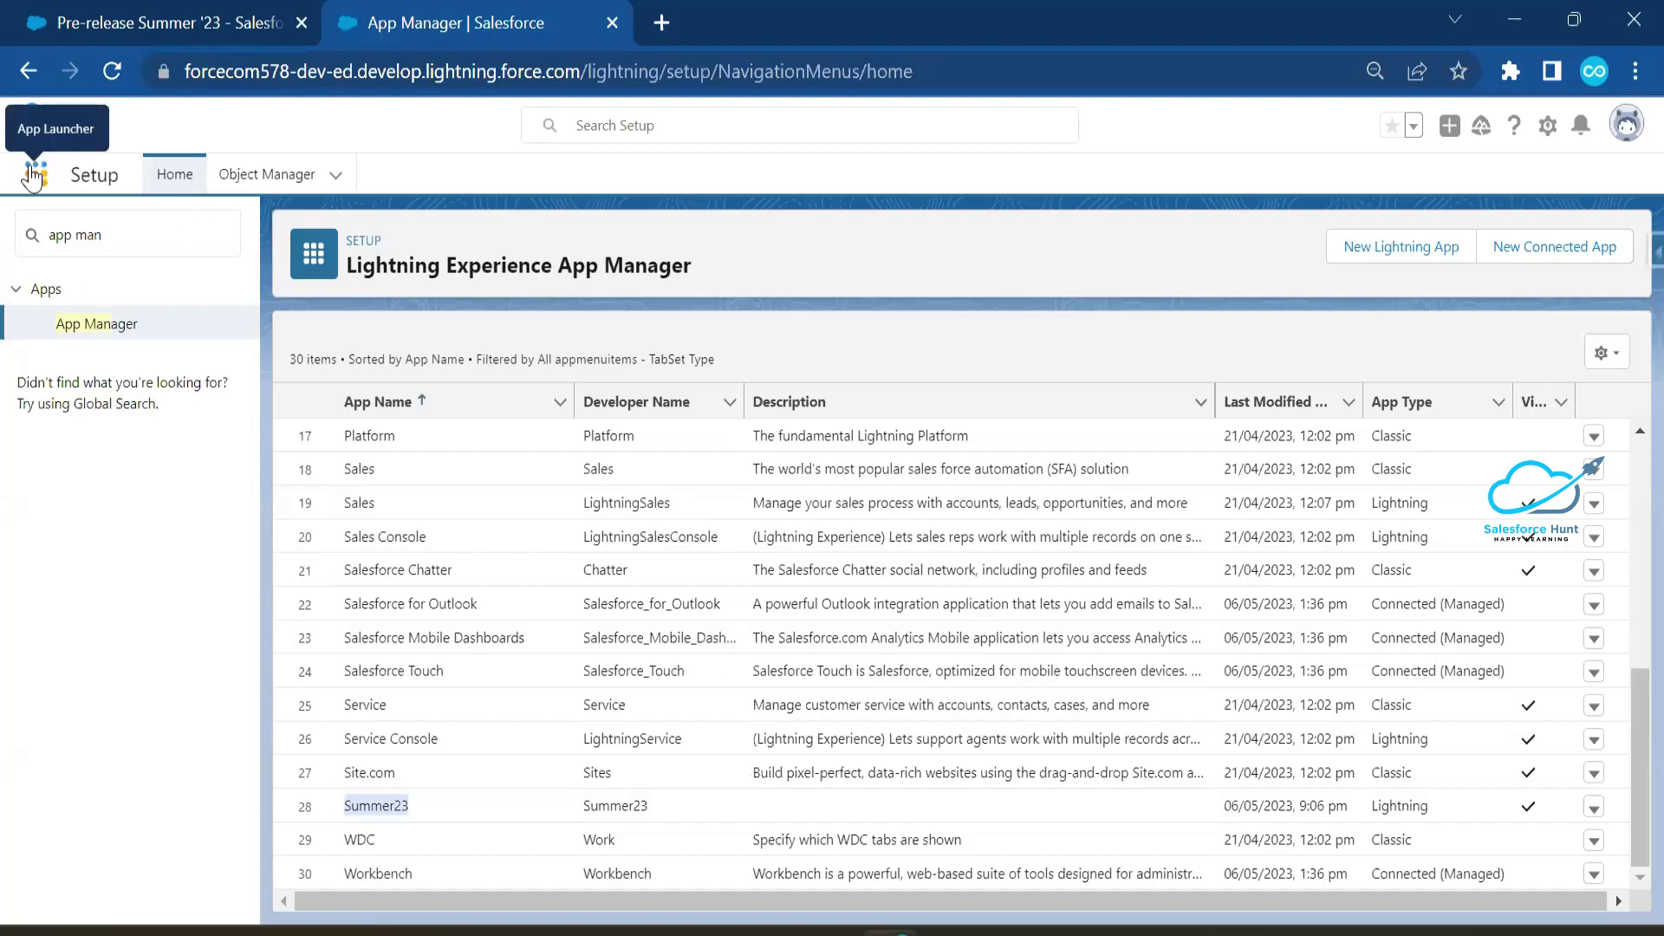
Find Contacts through App Launcher ('conta'), open the first contact, and use Edit Object for Contact.
left_click(35, 174)
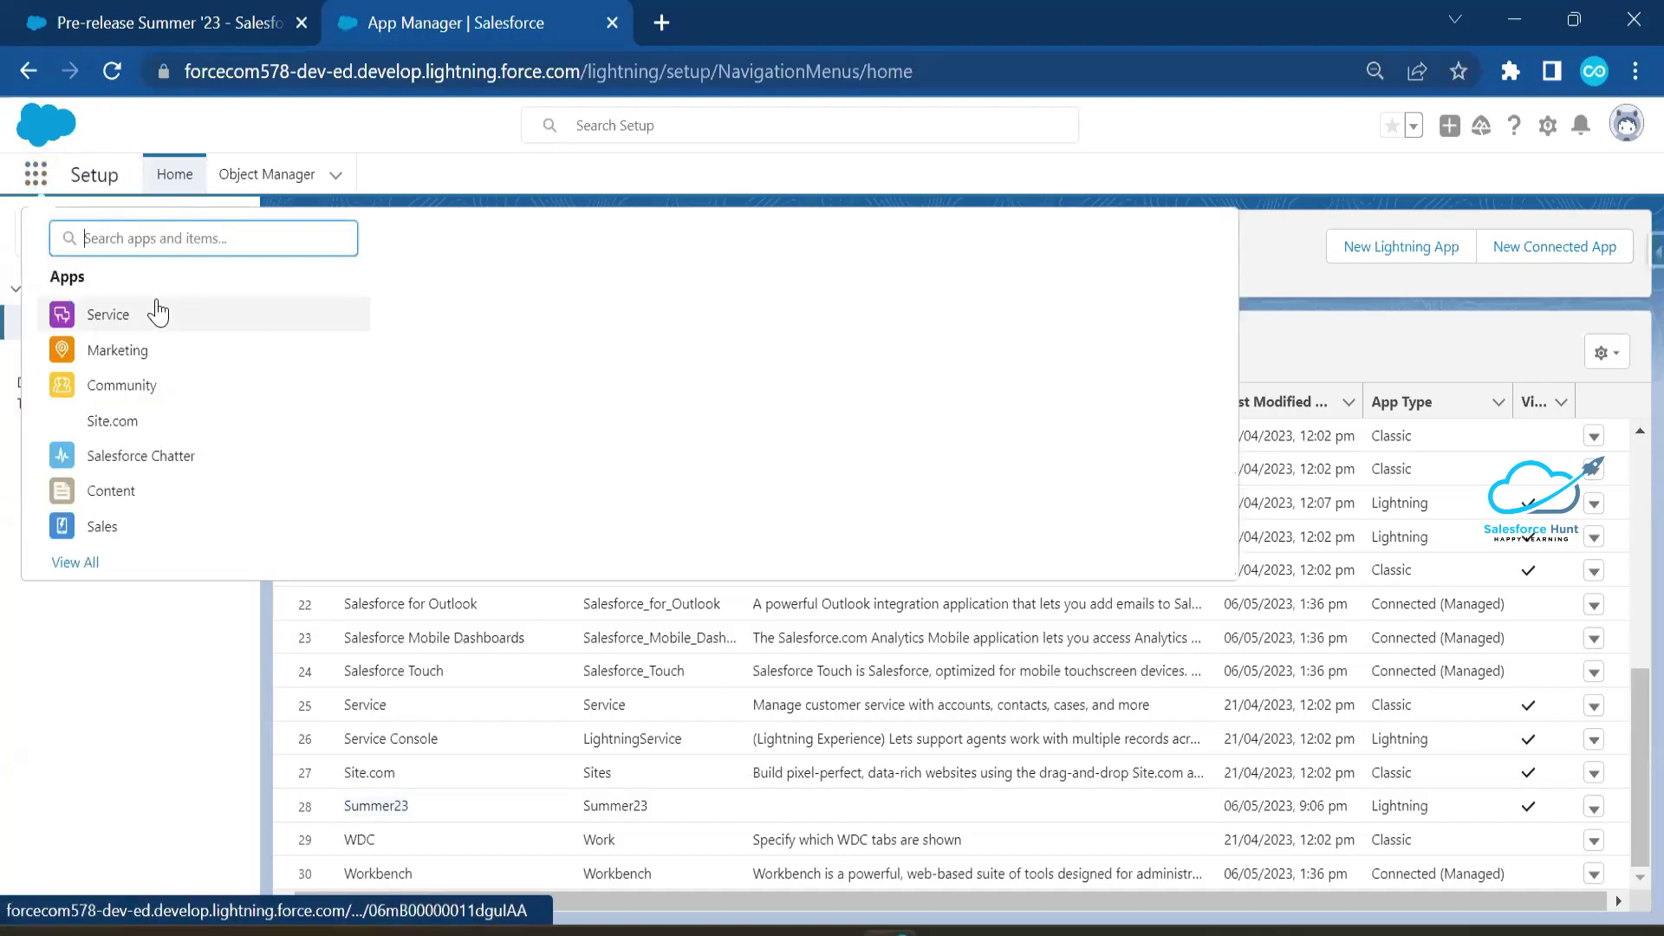
type("co")
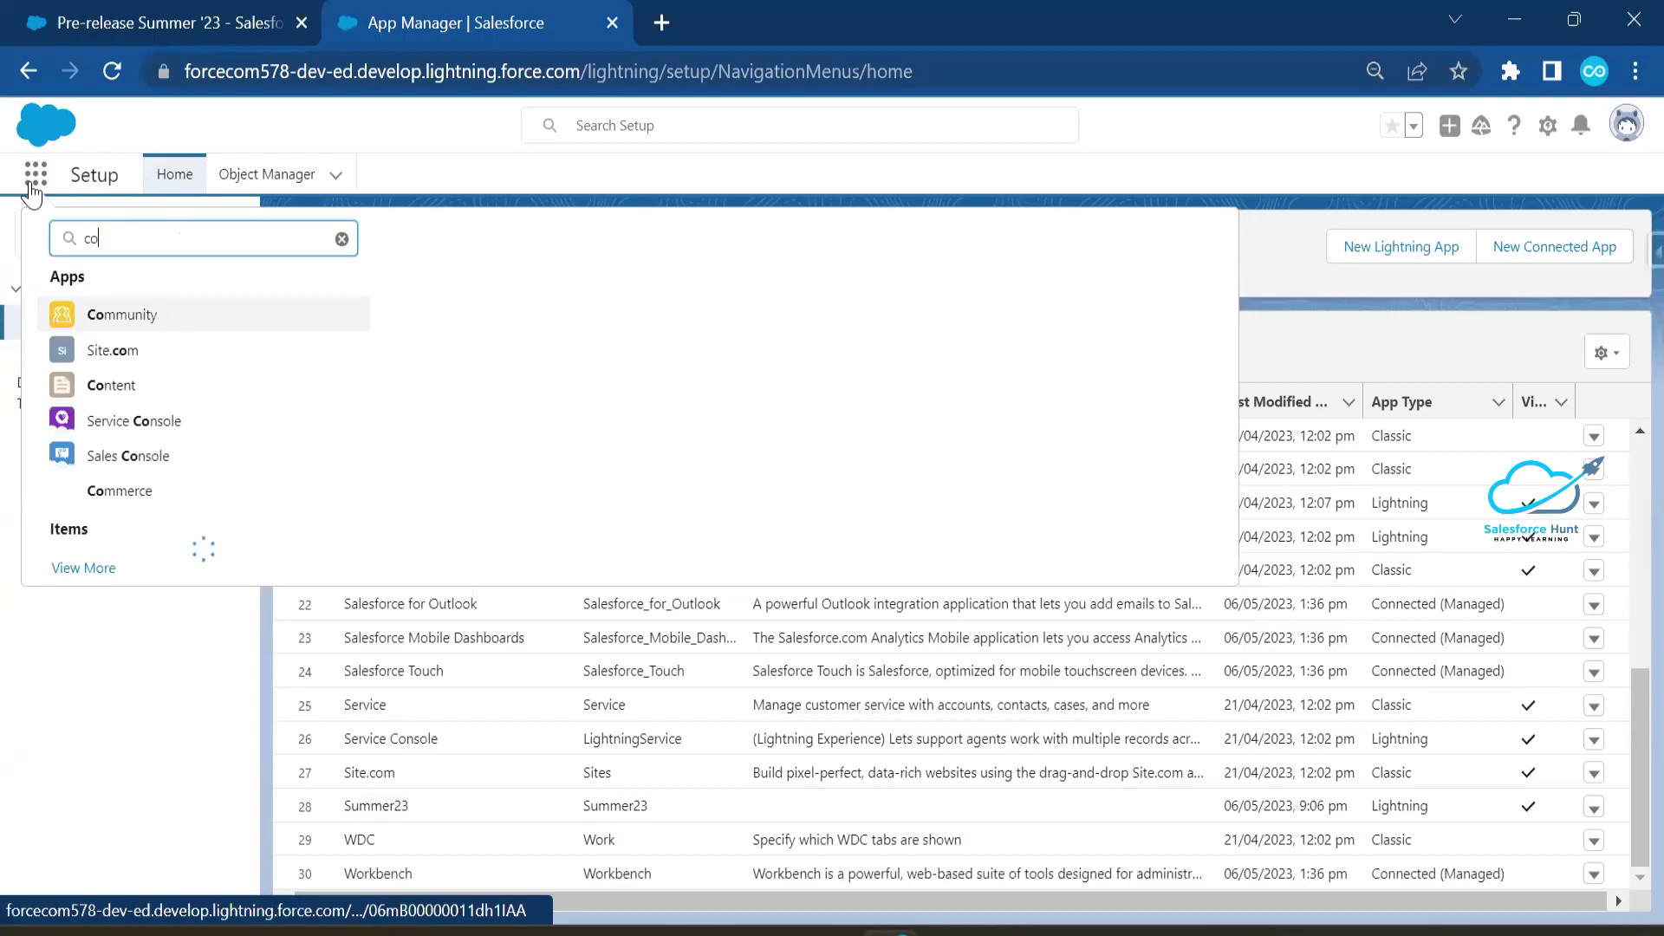
type("n")
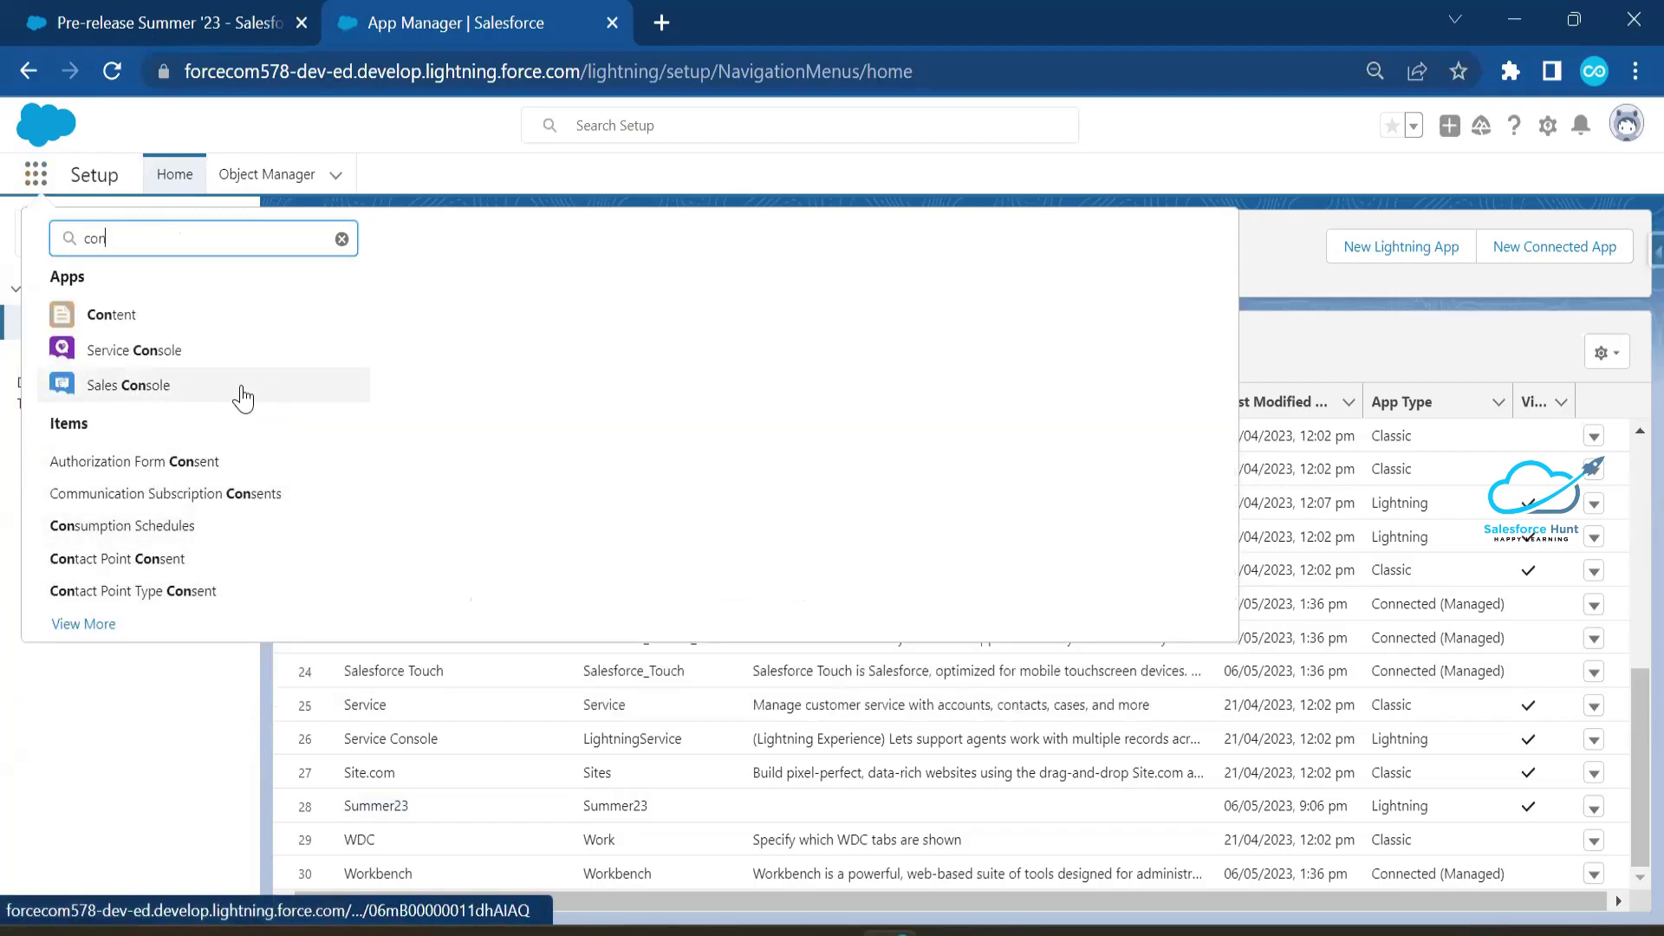
type("ta")
left_click(76, 474)
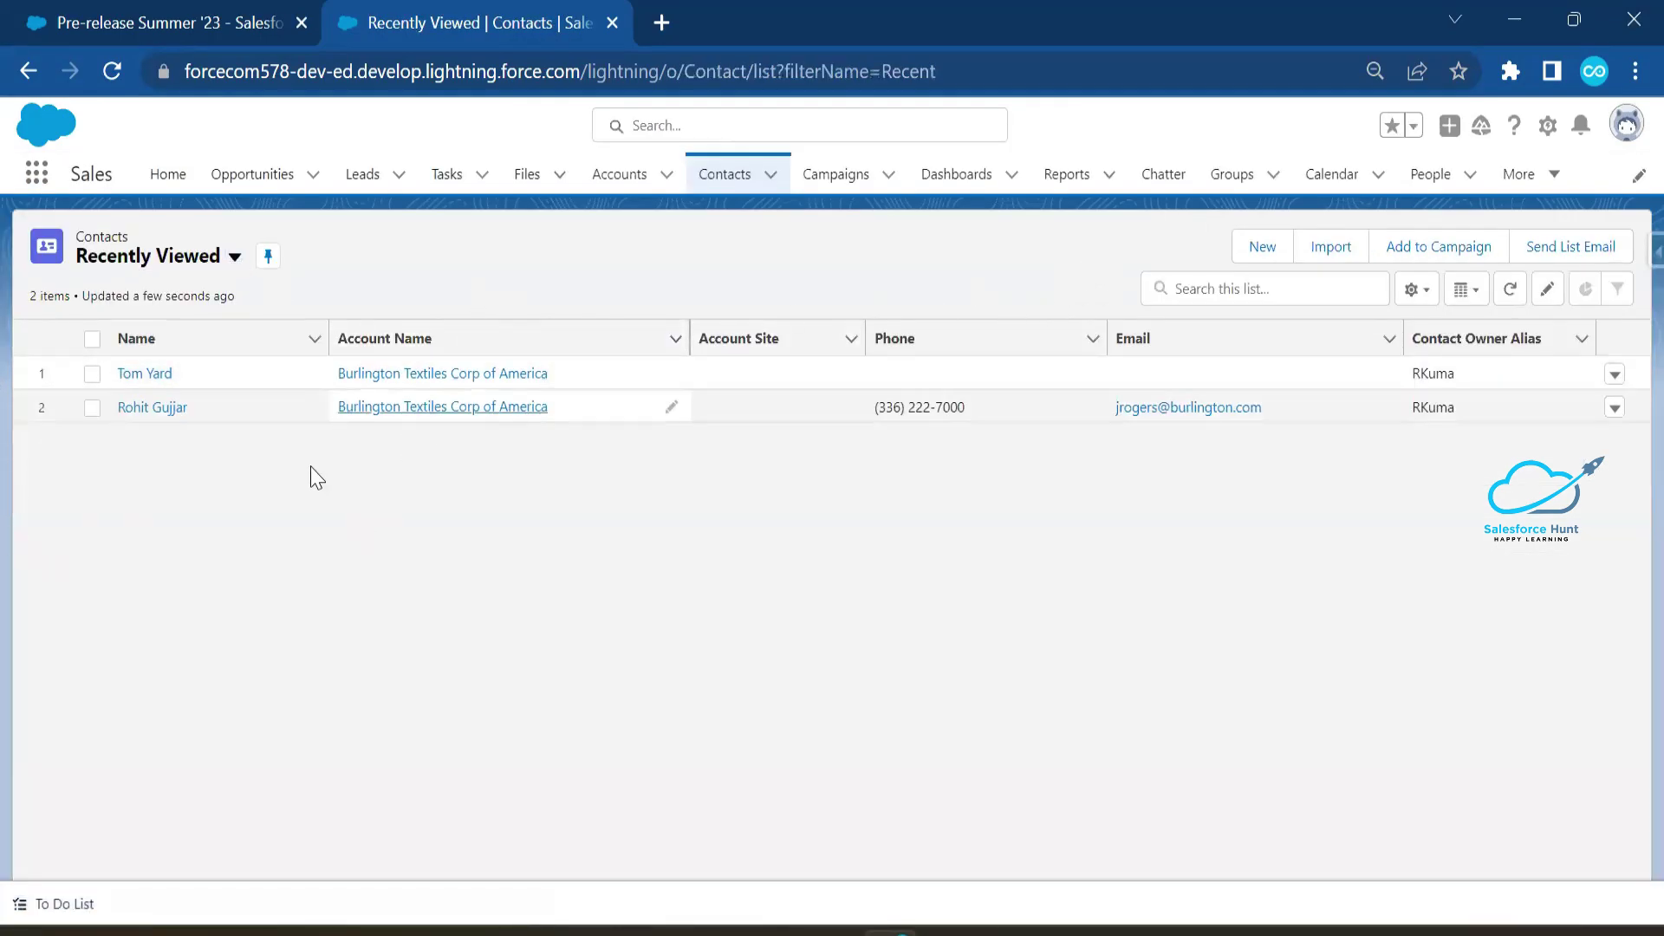
left_click(132, 374)
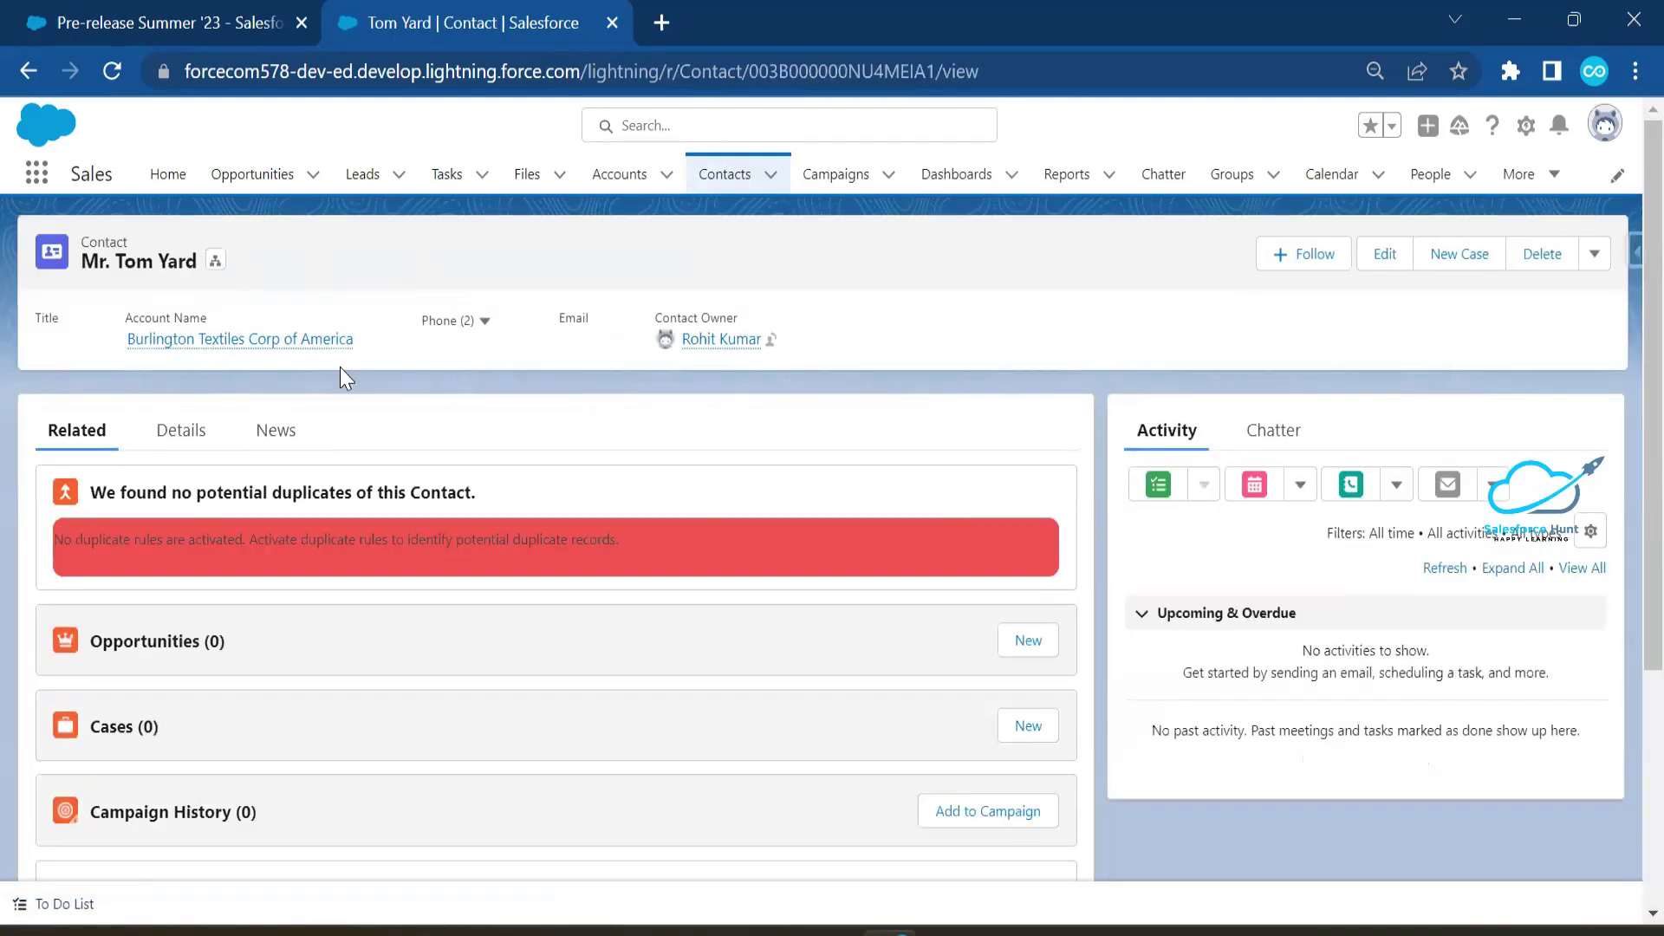
left_click(1527, 128)
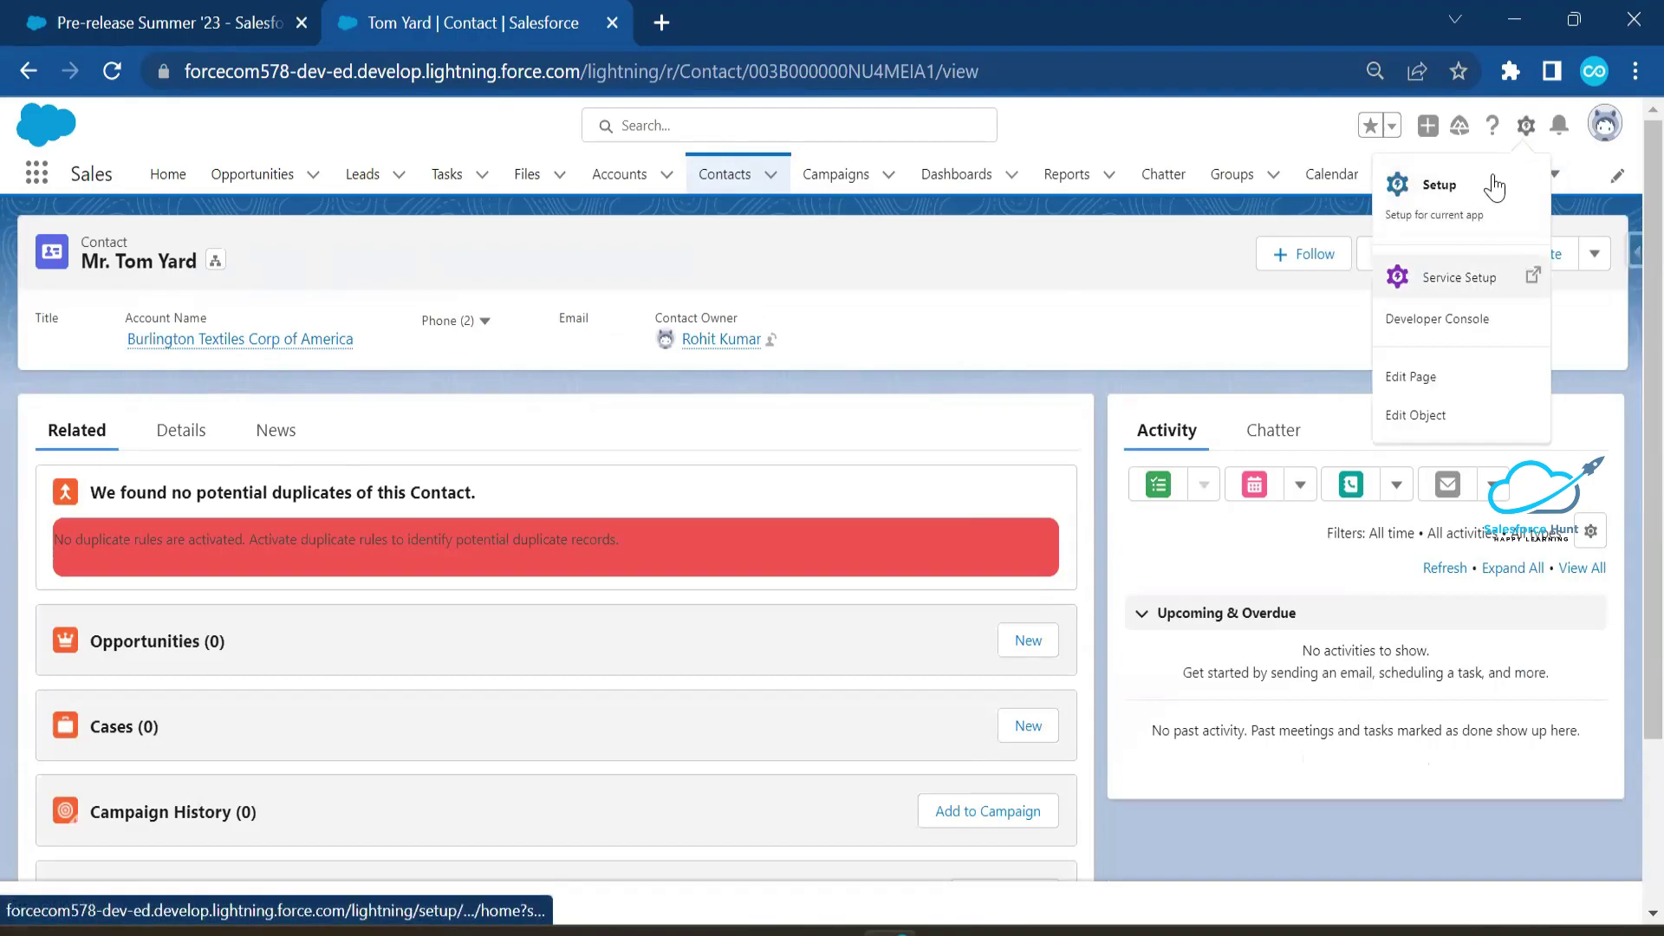
left_click(1433, 421)
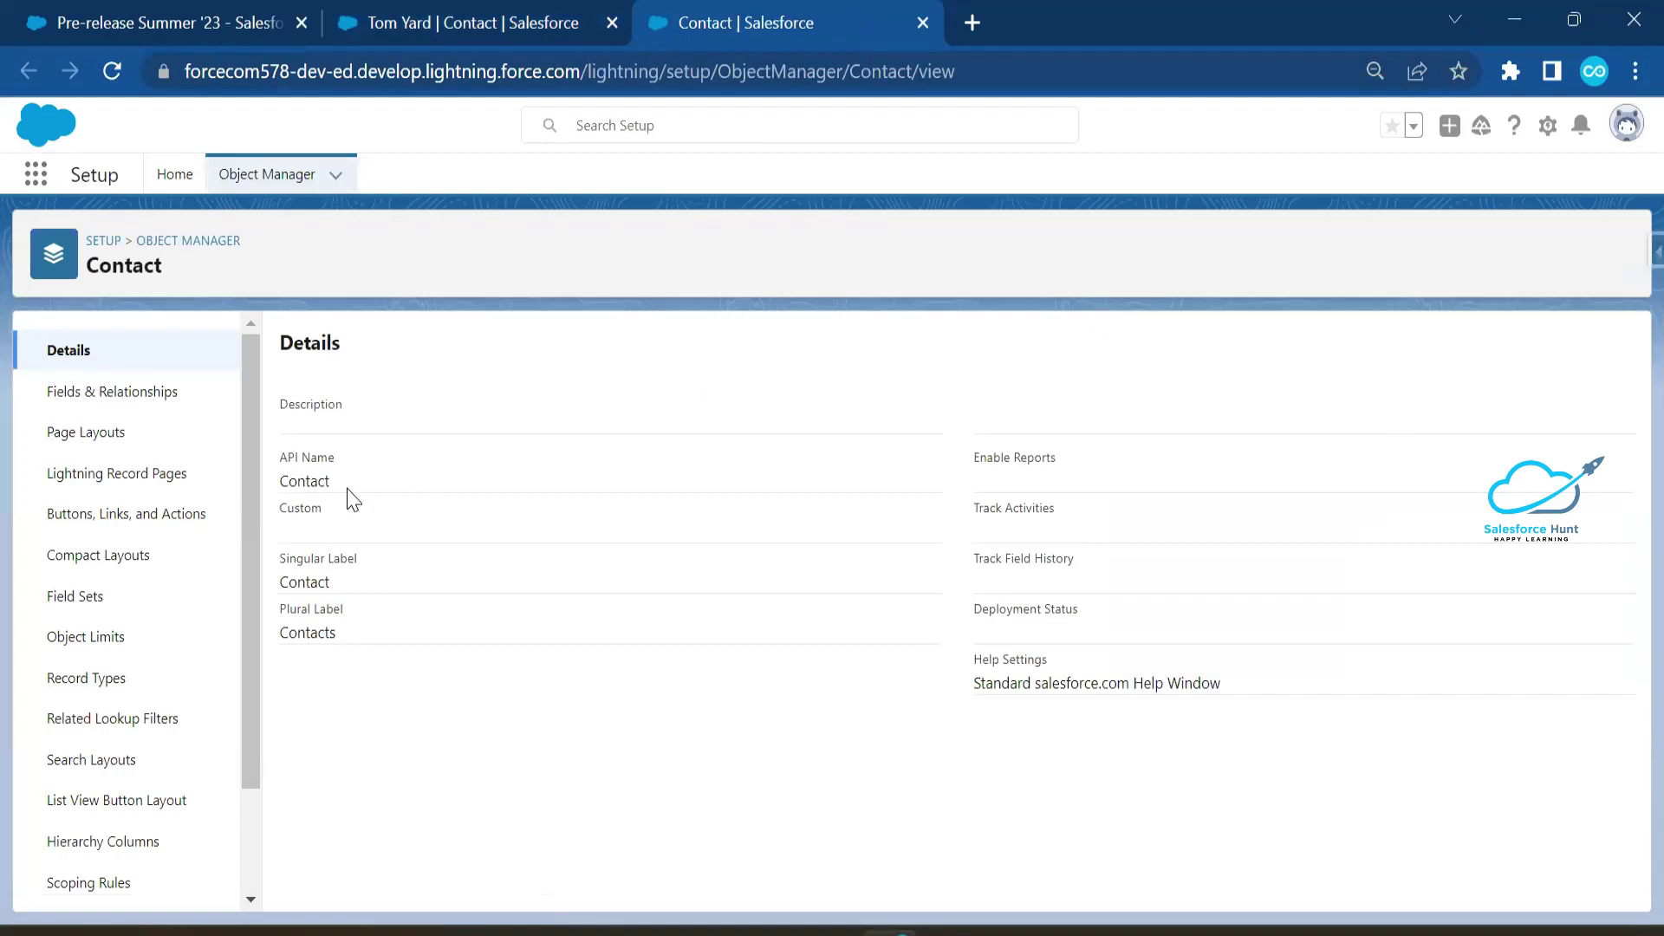
Filter Contact's Fields & Relationships by 'name' and highlight the Salutation, First Name and Last Name rows.
left_click(152, 400)
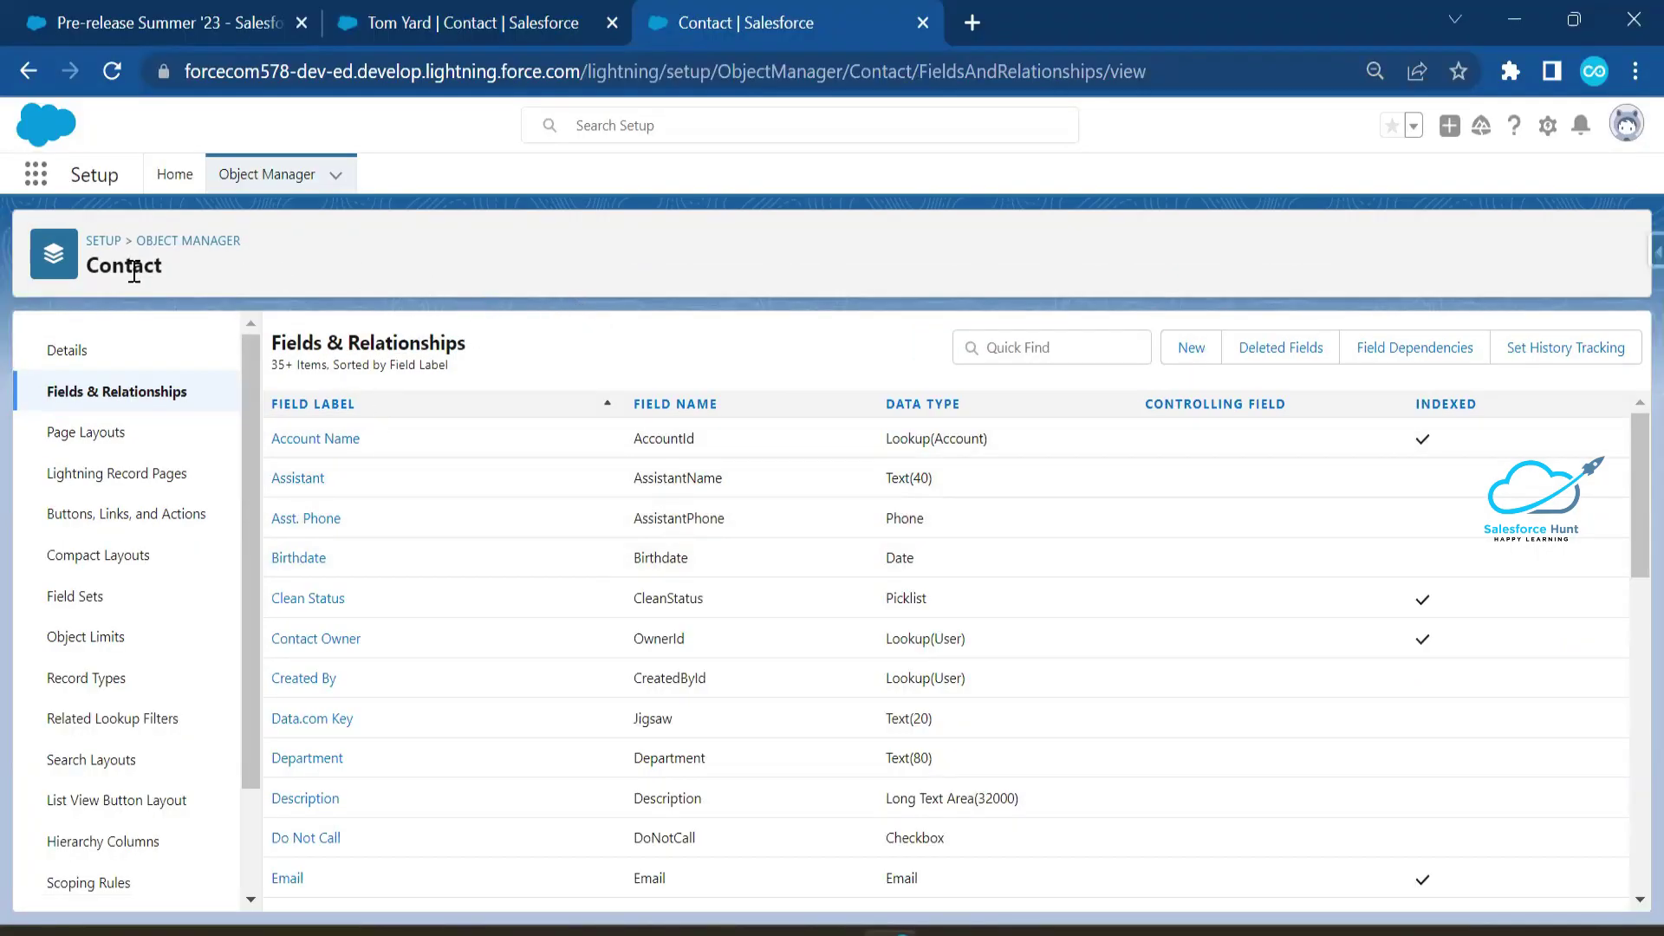
left_click(1010, 331)
type("name")
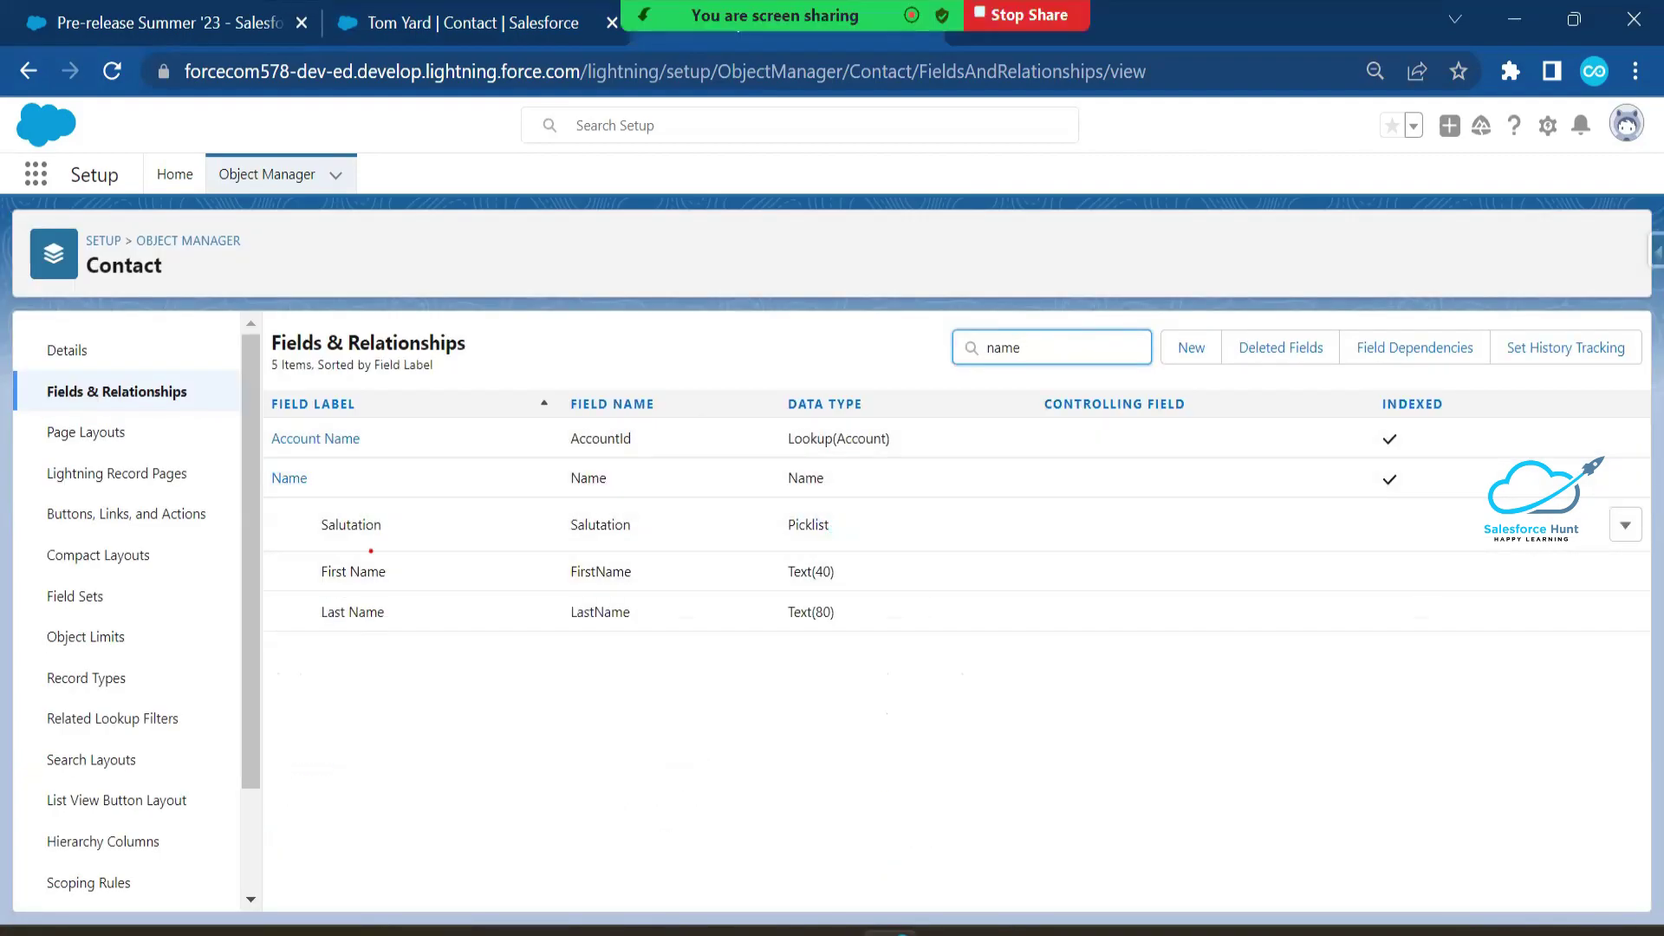
mouse_move(305, 508)
left_mouse_down()
mouse_move(318, 533)
mouse_move(871, 642)
left_mouse_up()
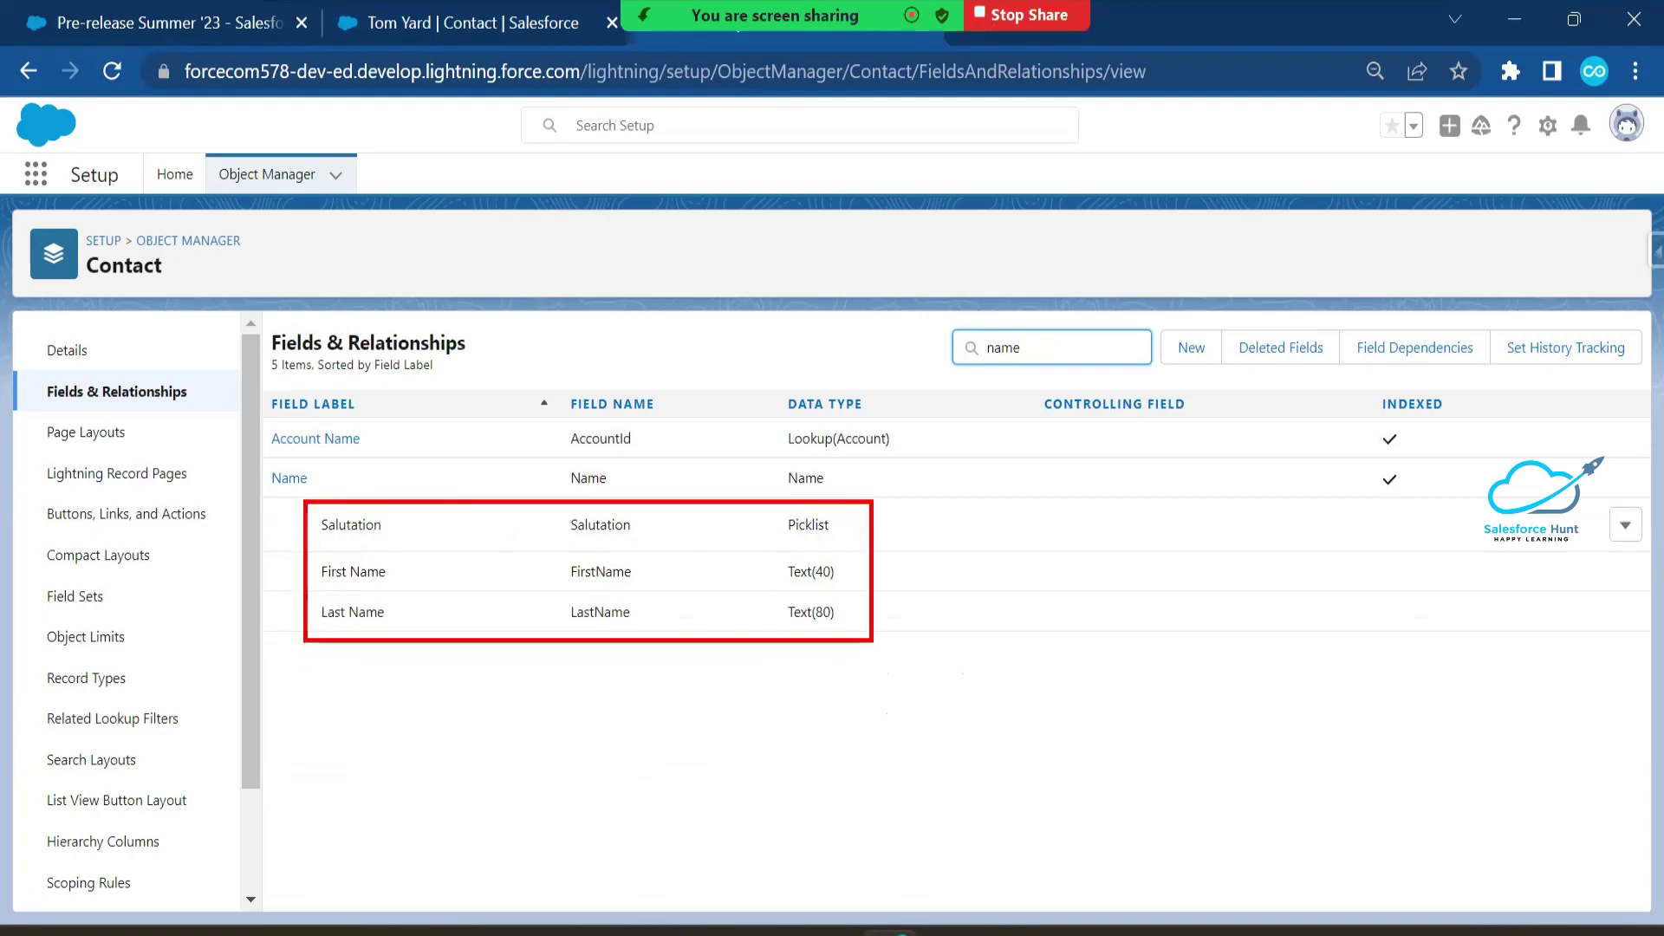
left_click_drag(319, 545, 630, 542)
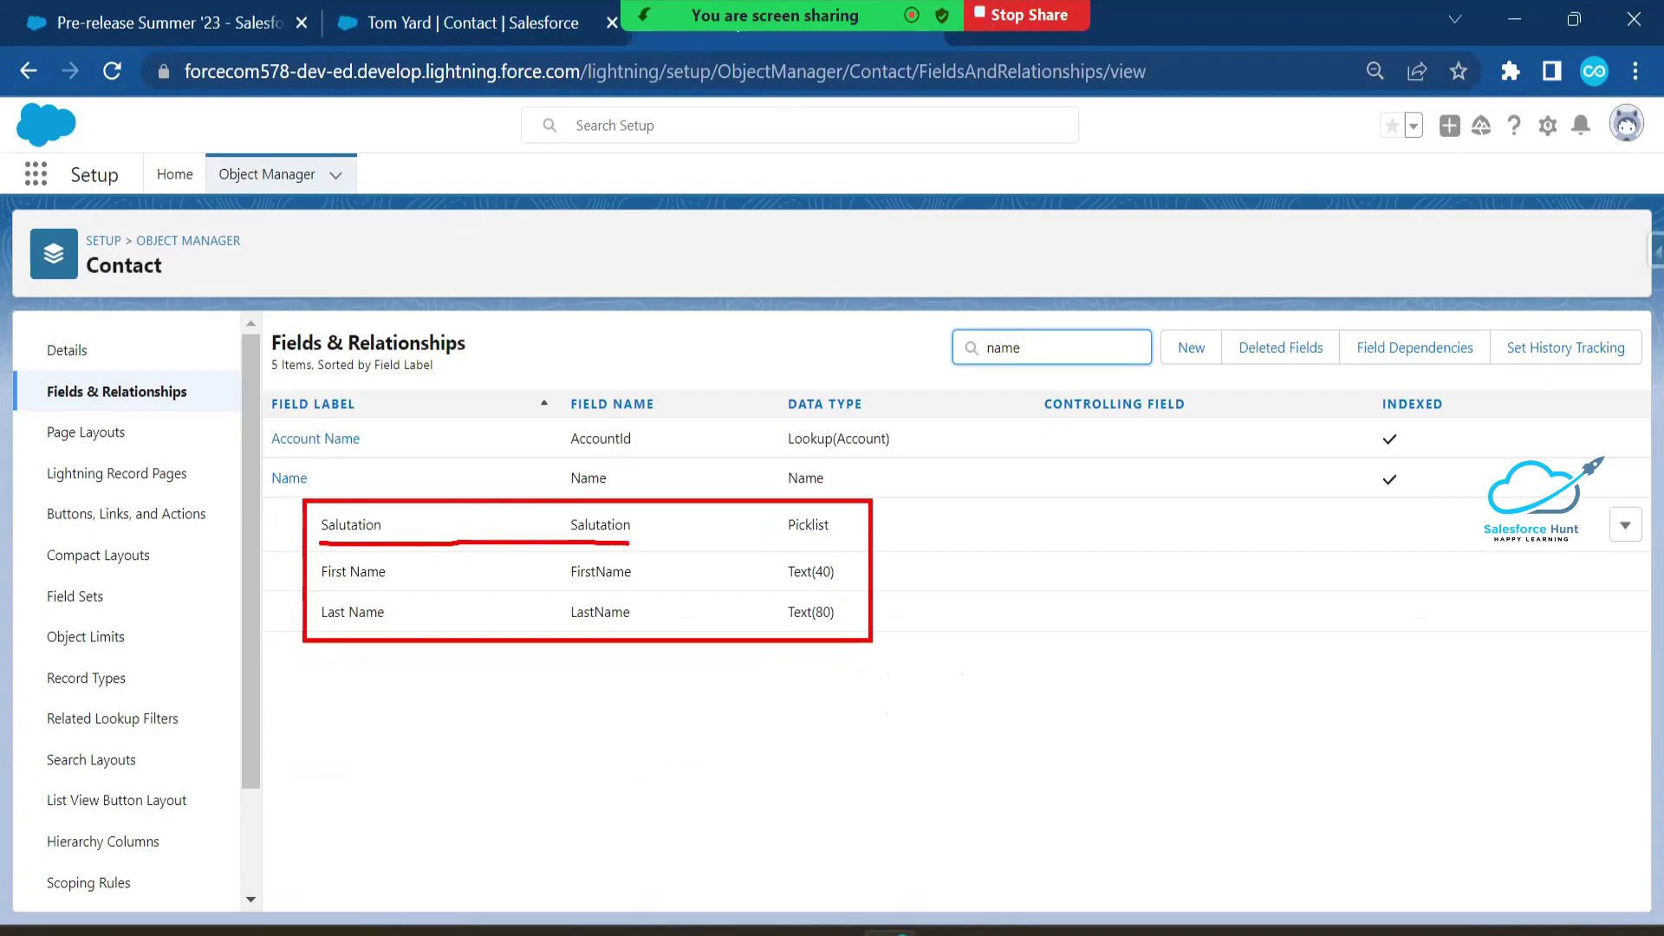
left_click_drag(382, 519, 501, 483)
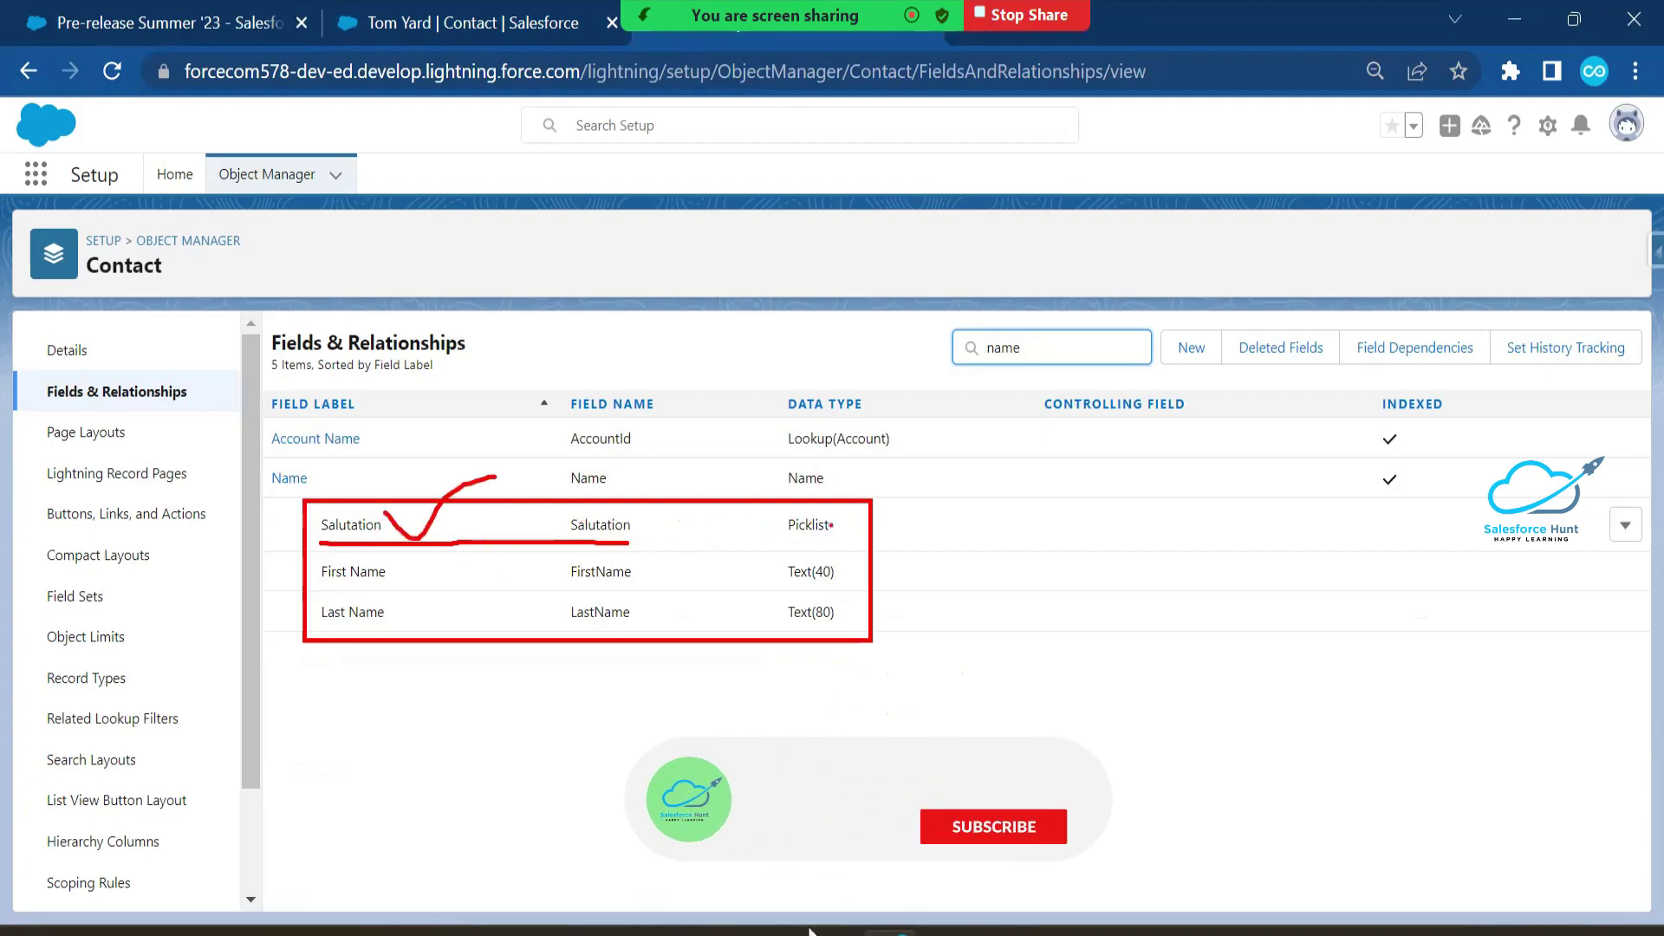
Edit the Salutation field and mark up its picklist values Mr. through Mx. and their API names.
left_click(1625, 528)
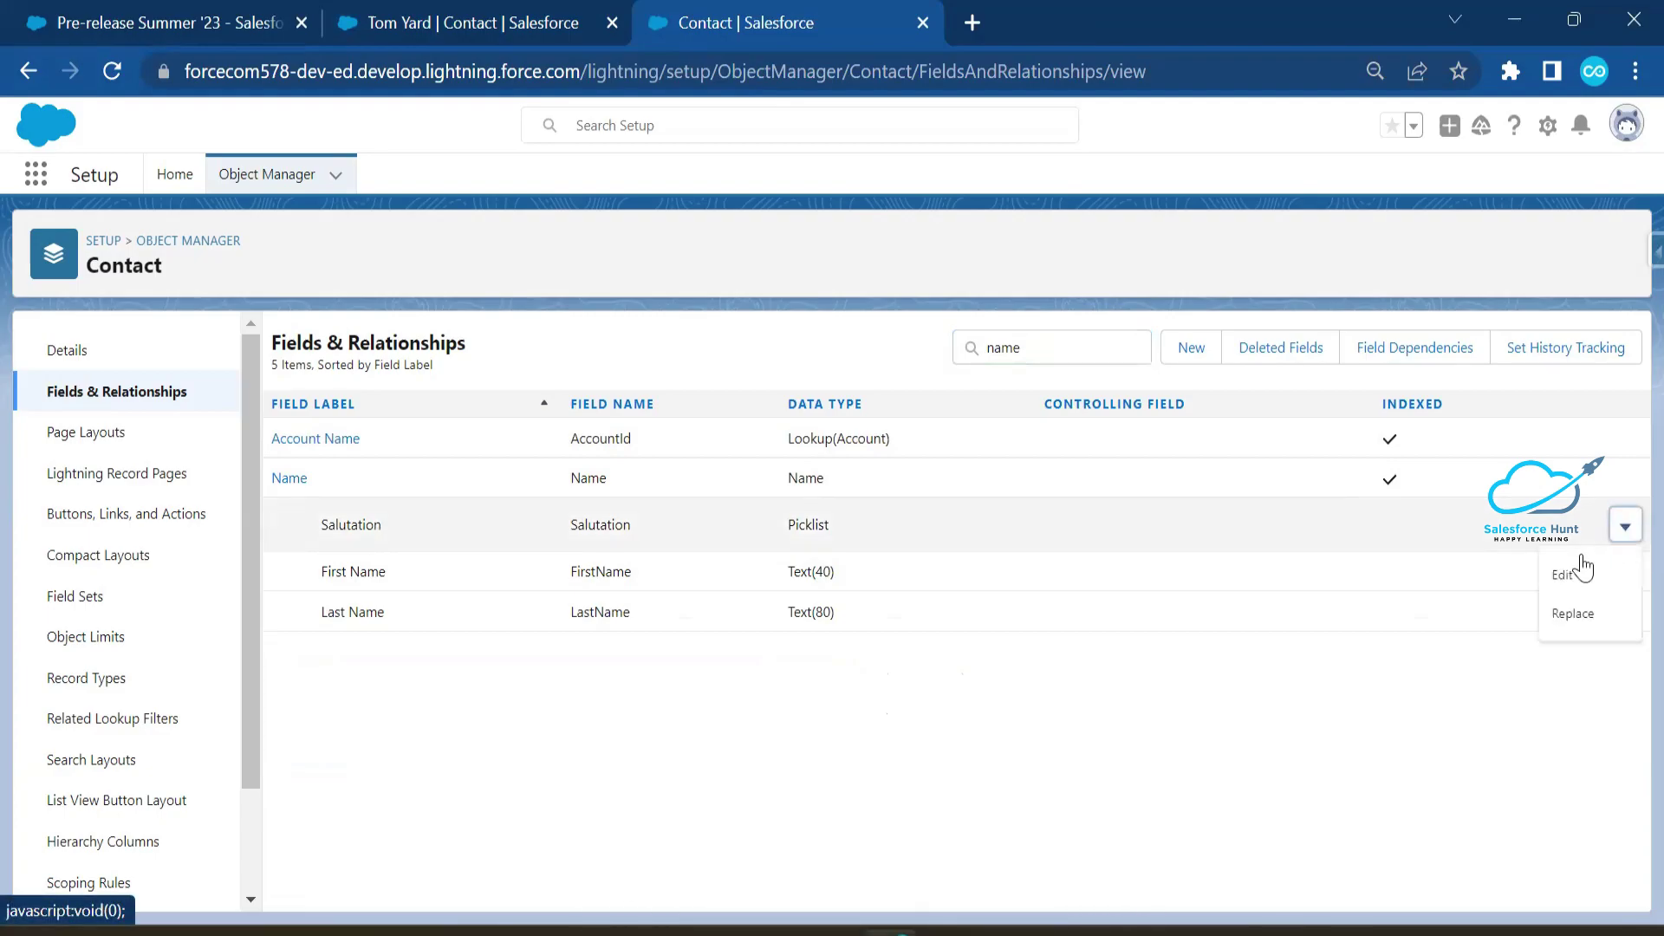
left_click(1563, 575)
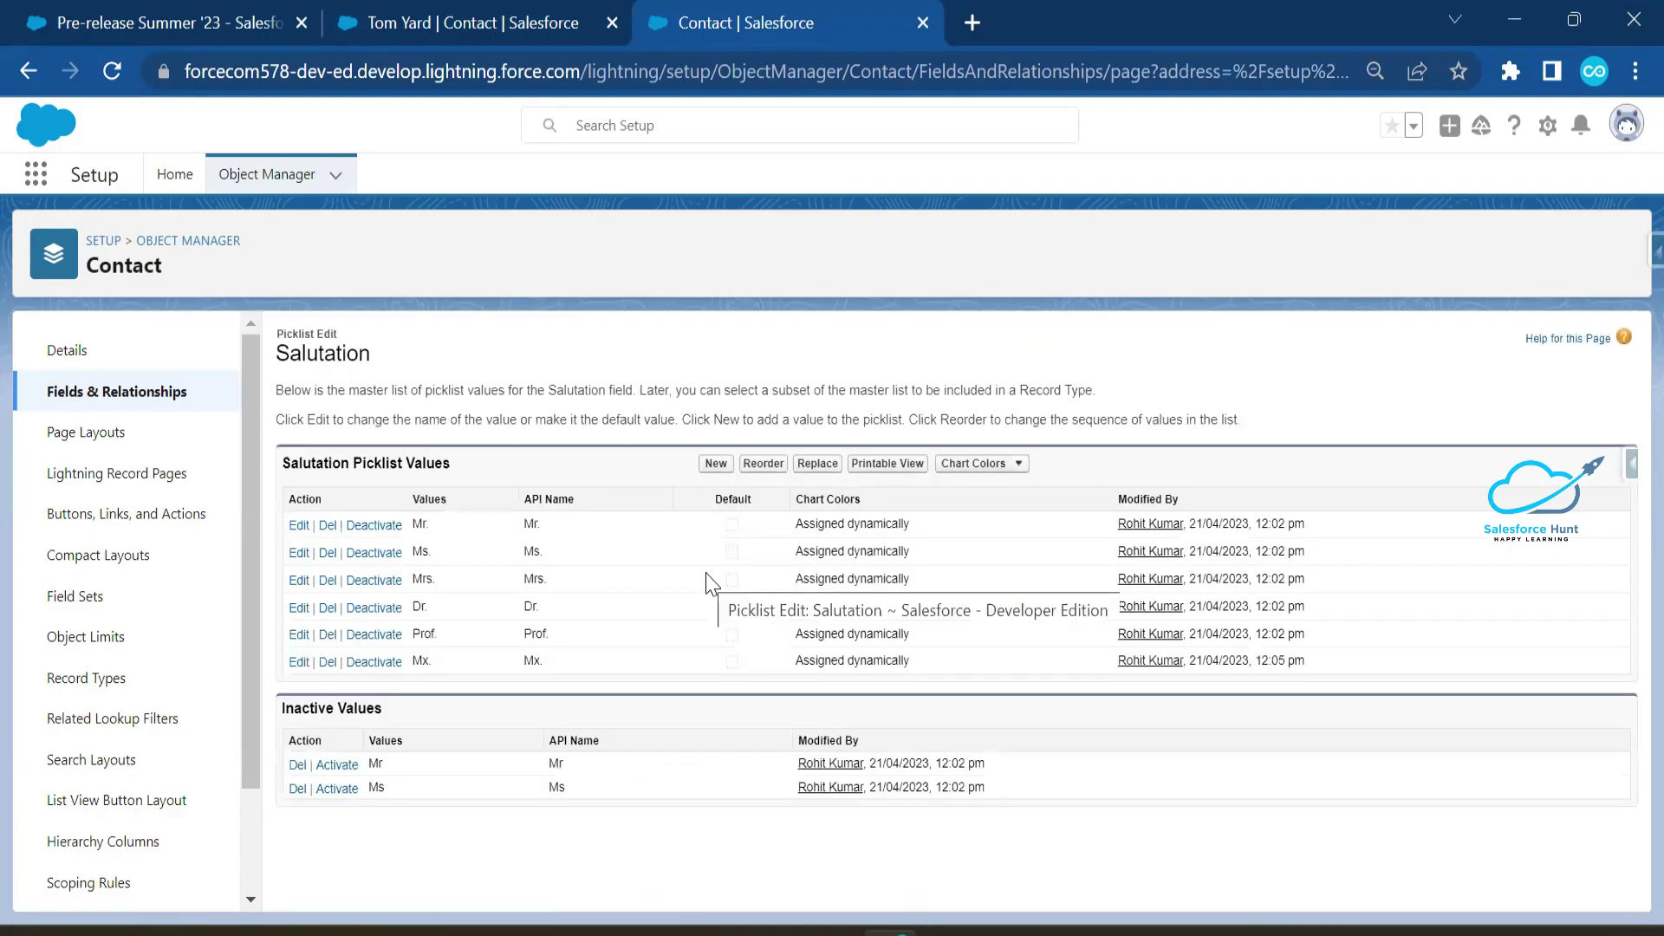
left_click_drag(441, 524, 469, 499)
left_click_drag(433, 570, 428, 604)
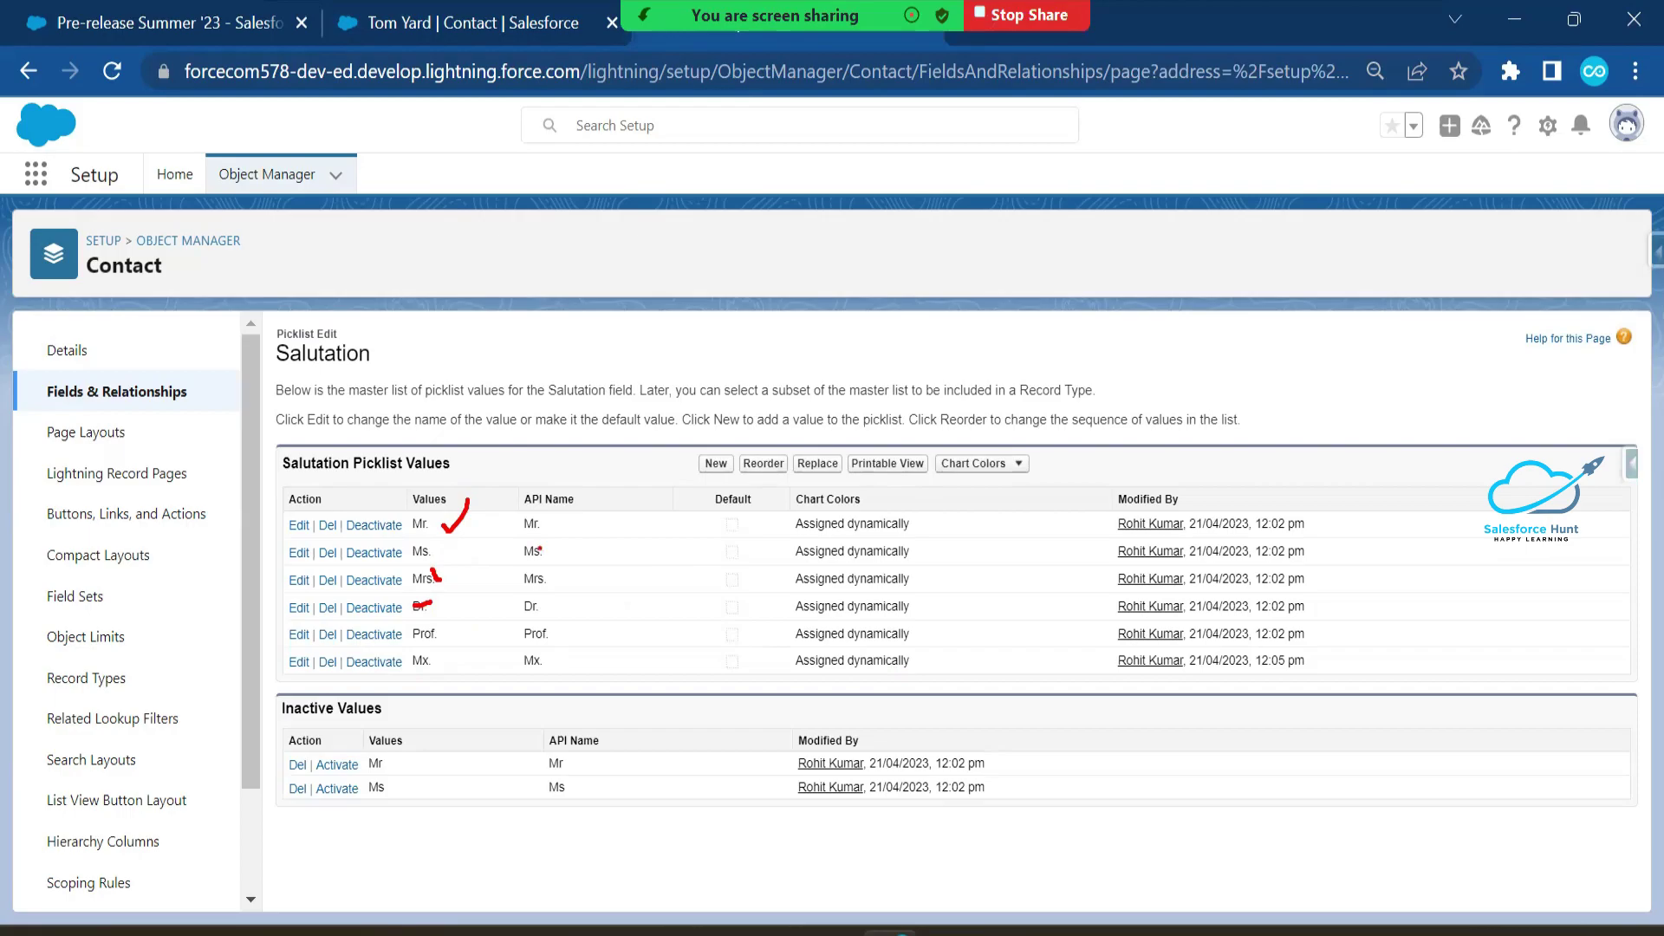
mouse_move(440, 516)
left_mouse_down()
mouse_move(481, 510)
mouse_move(446, 647)
left_mouse_up()
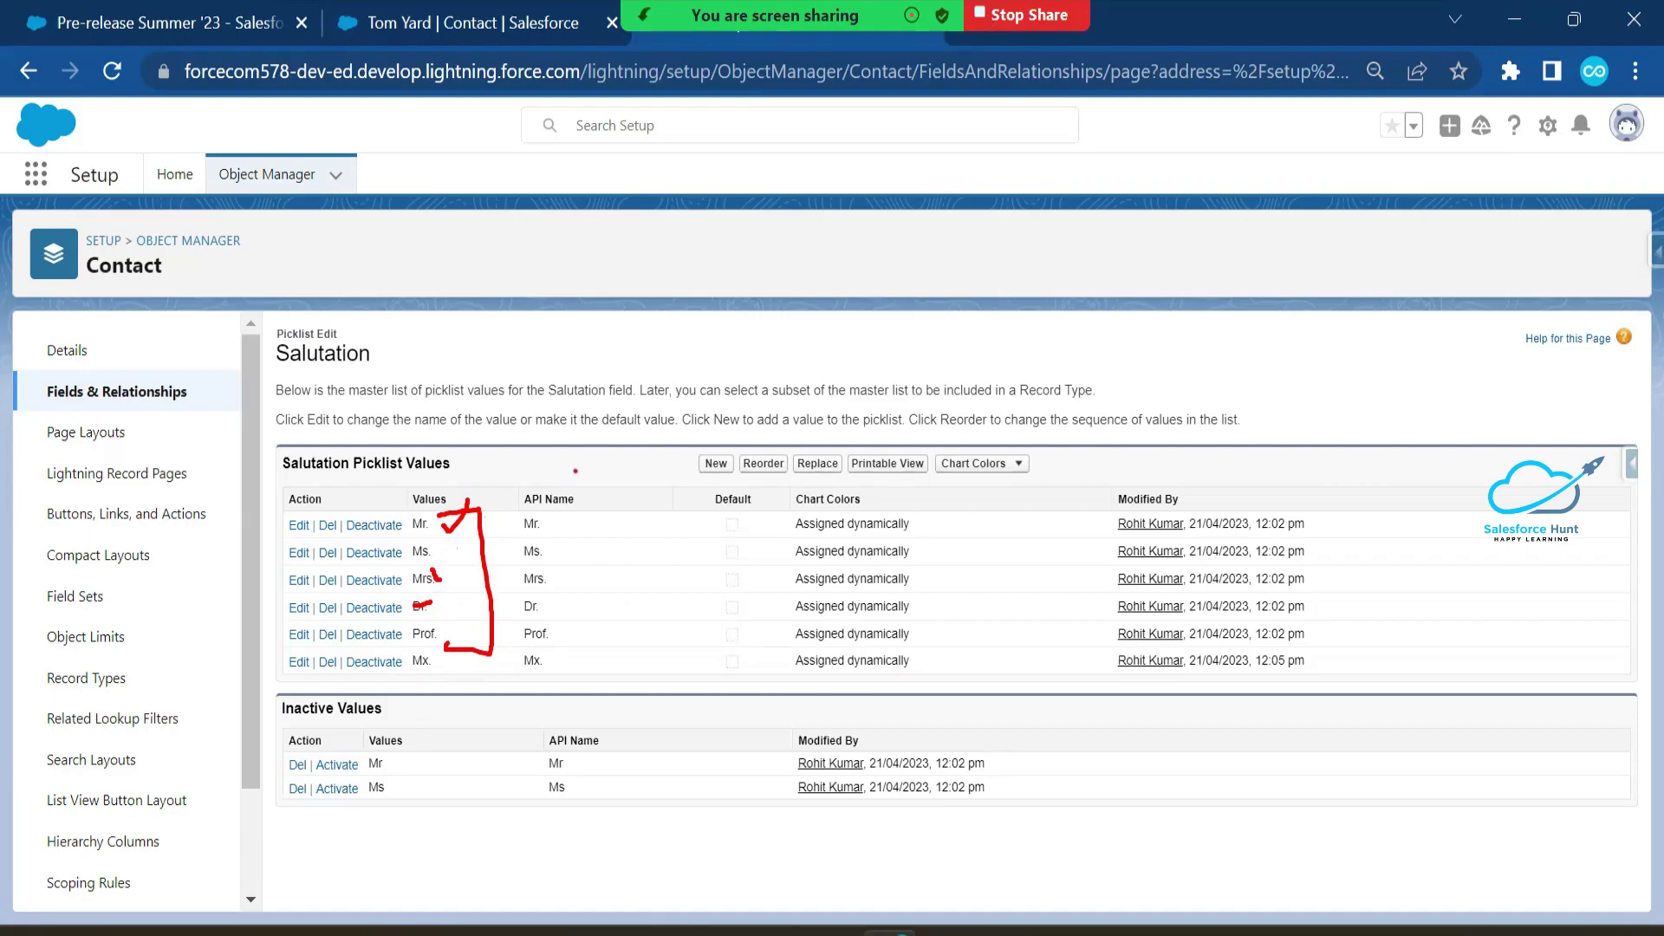
mouse_move(524, 443)
left_mouse_down()
mouse_move(461, 507)
mouse_move(562, 468)
left_mouse_up()
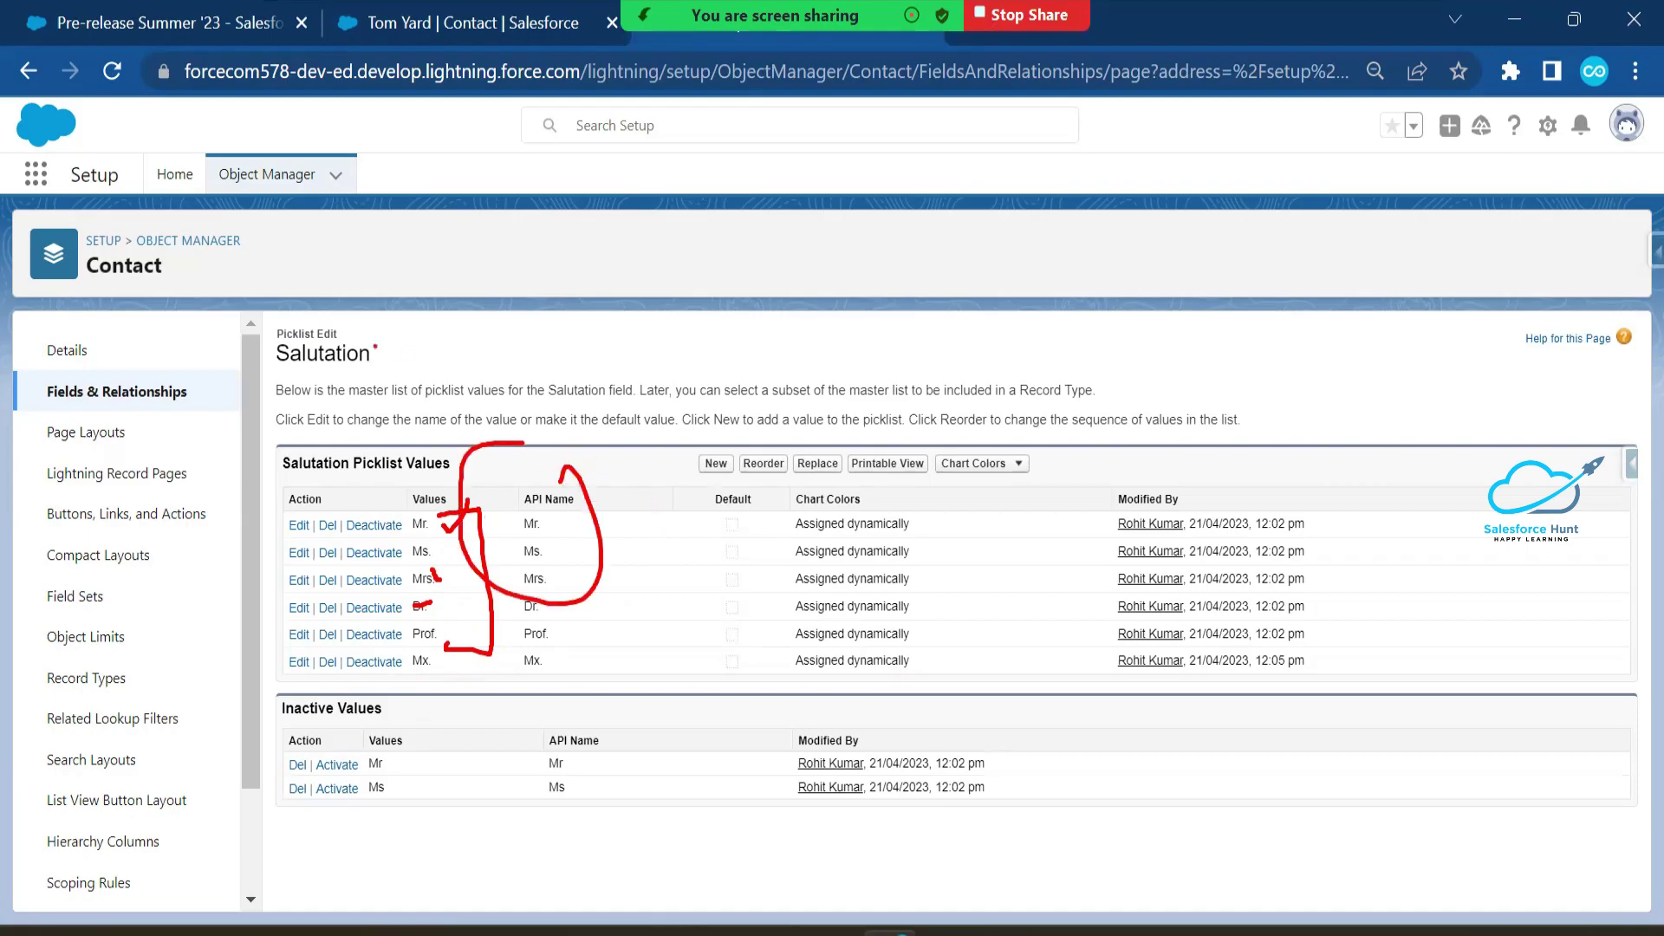
mouse_move(364, 328)
left_mouse_down()
mouse_move(251, 414)
mouse_move(312, 319)
left_mouse_up()
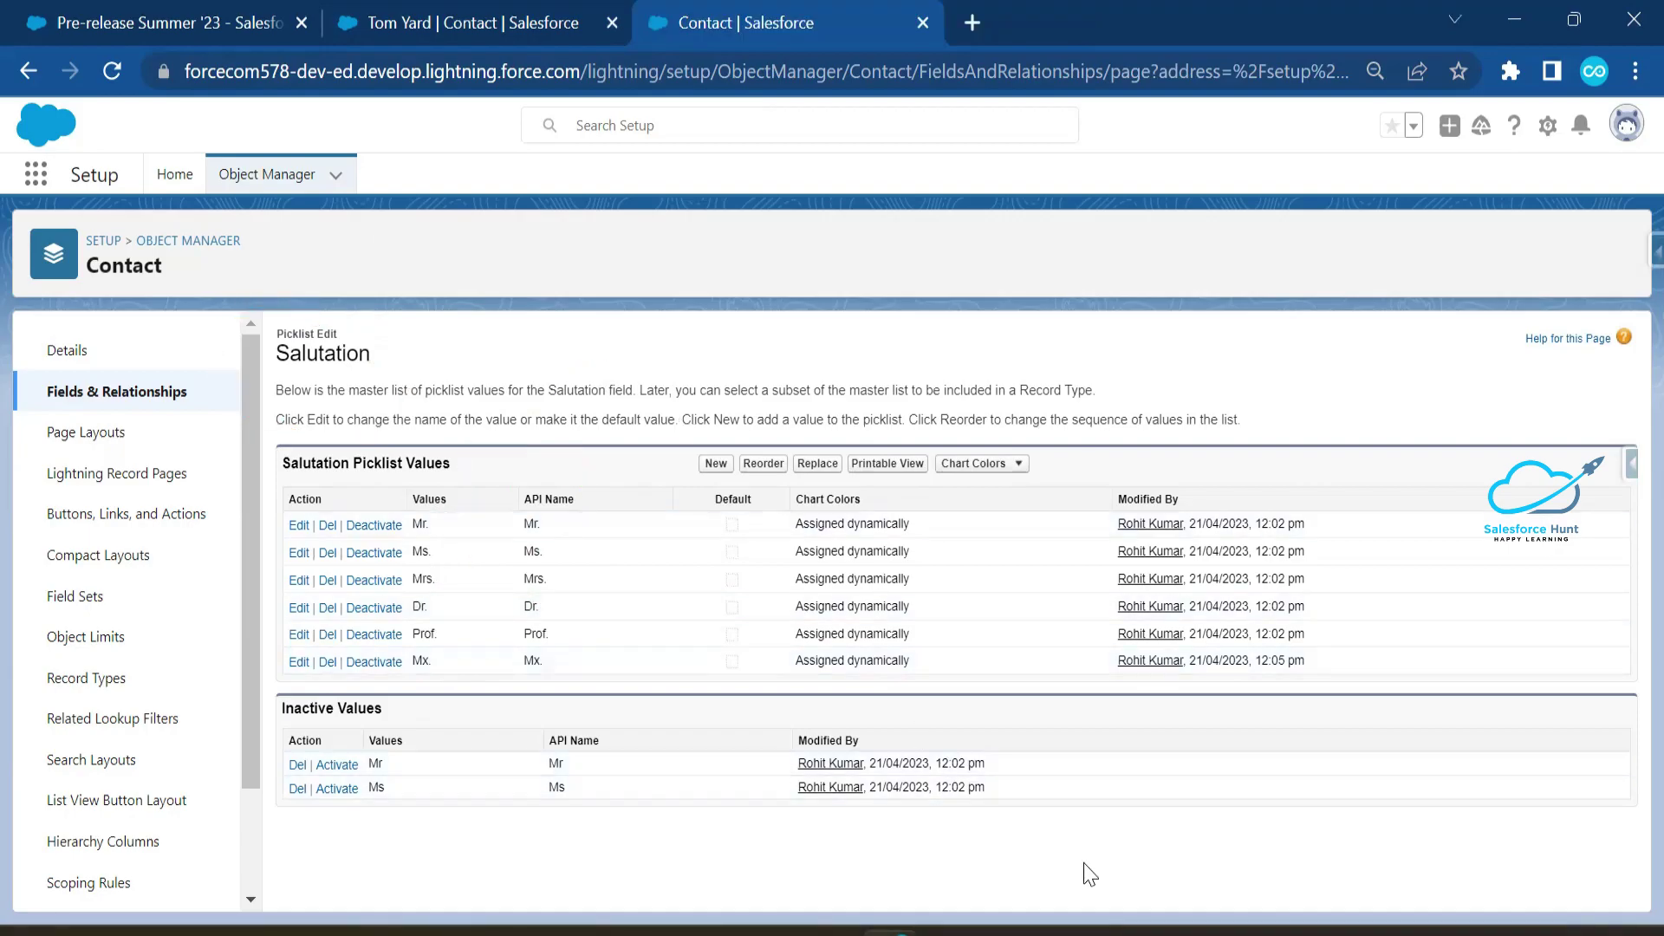
mouse_move(1243, 910)
left_click(1254, 730)
Filter Contact fields by 'Pron', open the Pronouns field and highlight its picklist values.
left_click(102, 397)
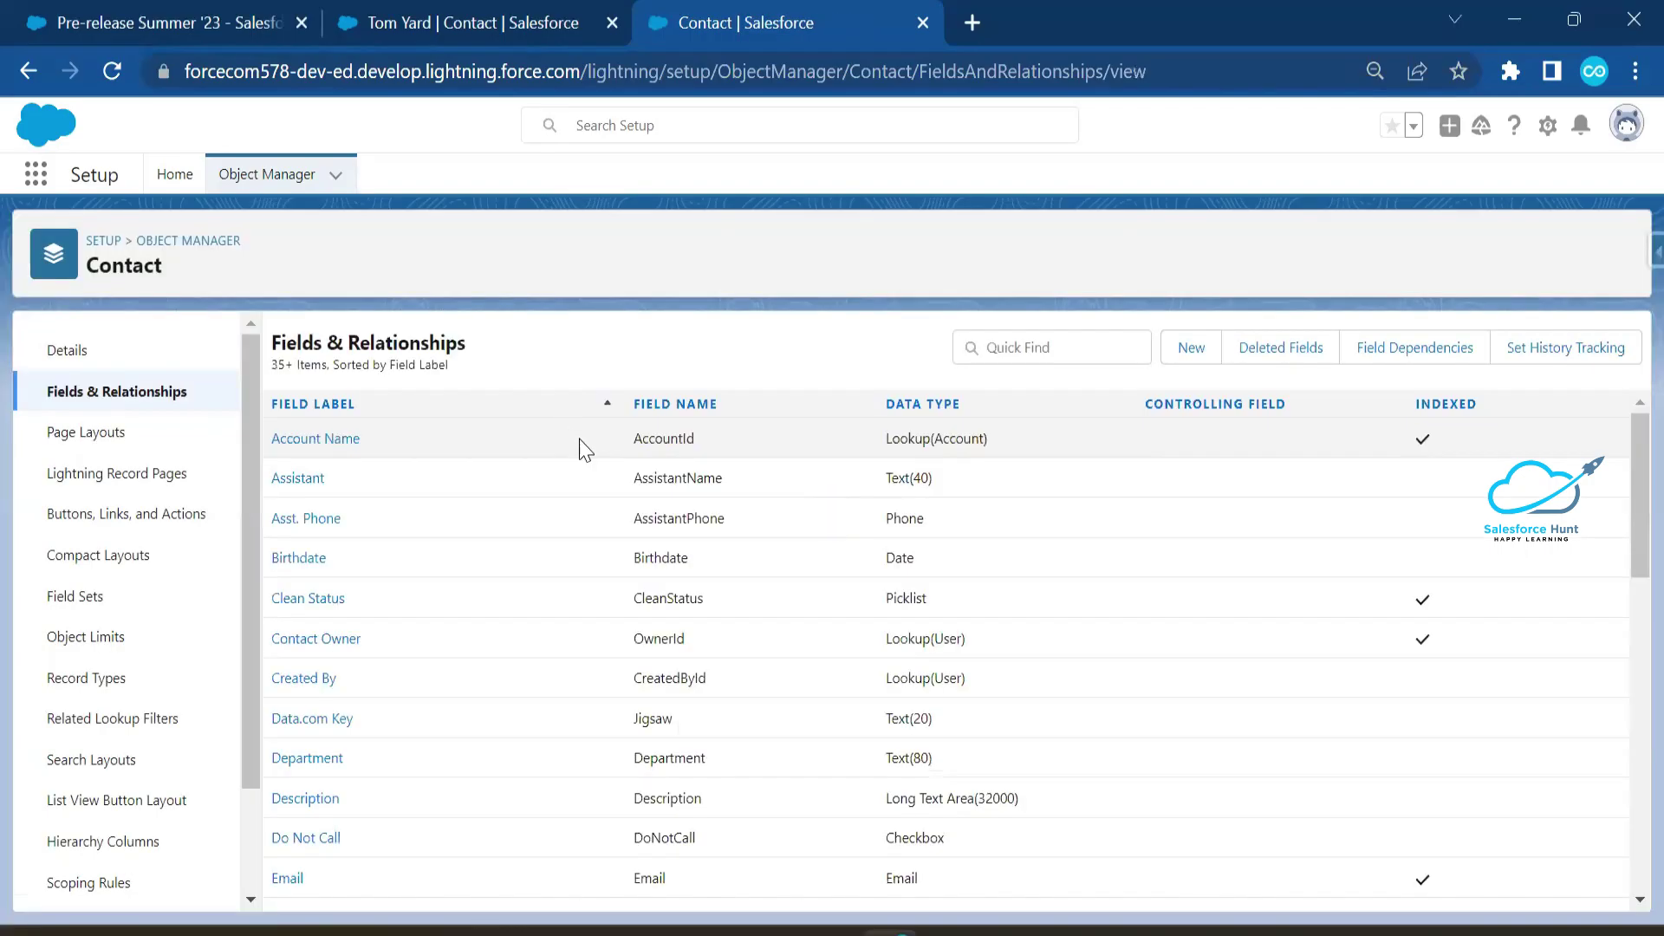
left_click(990, 351)
type("Pro")
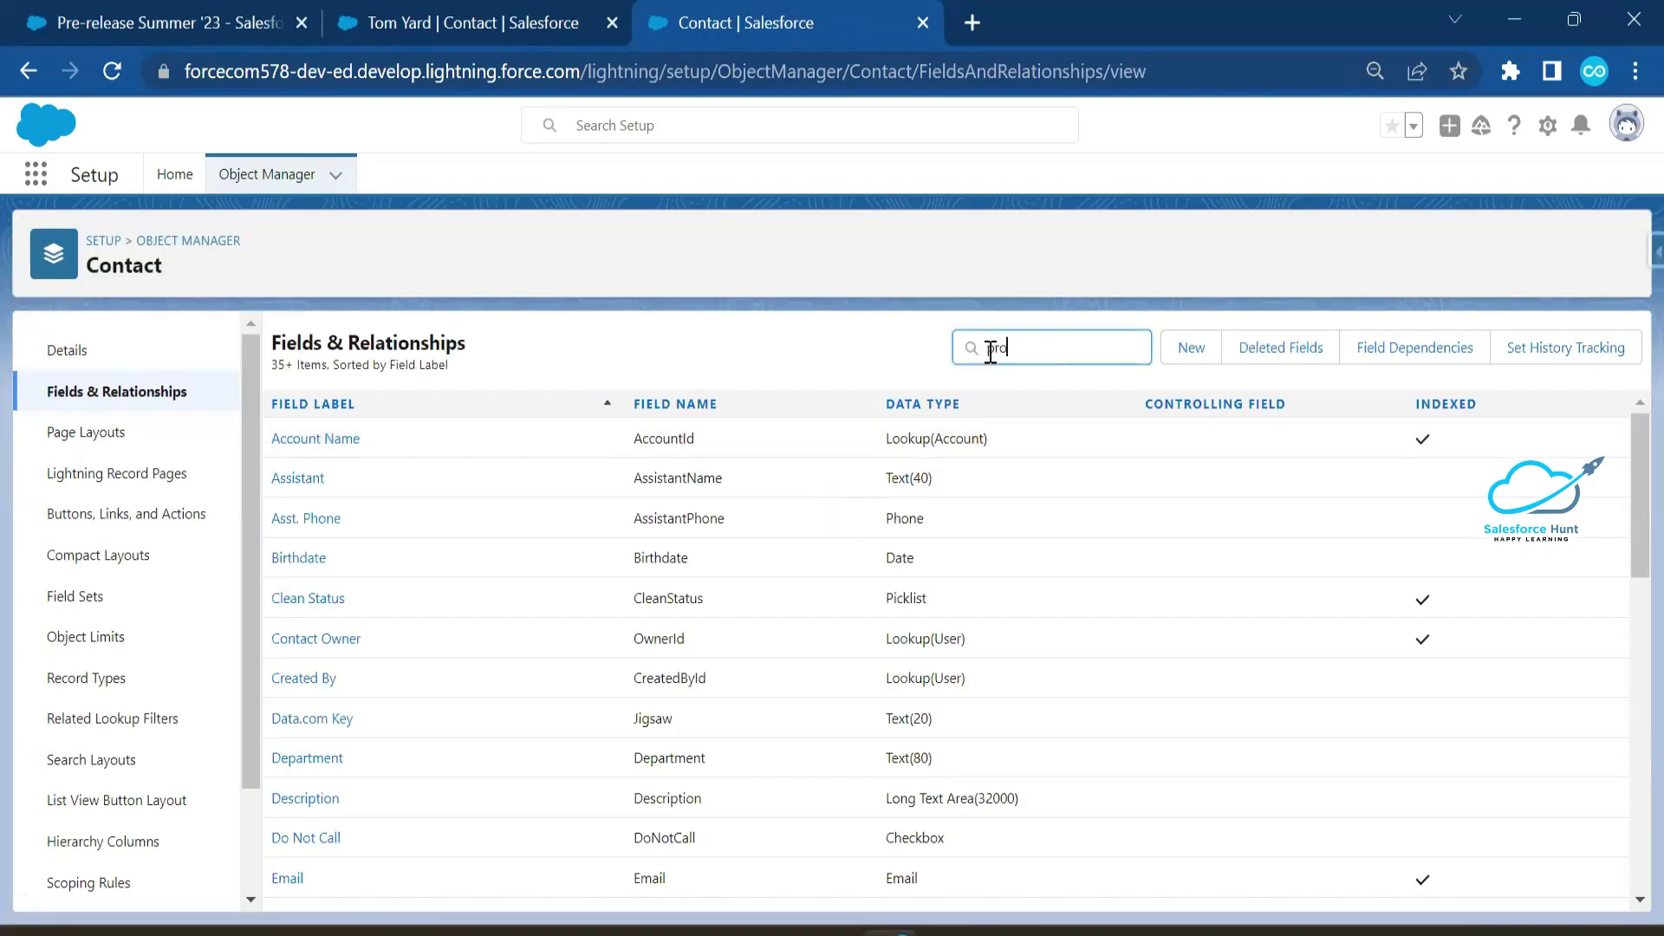
type("n")
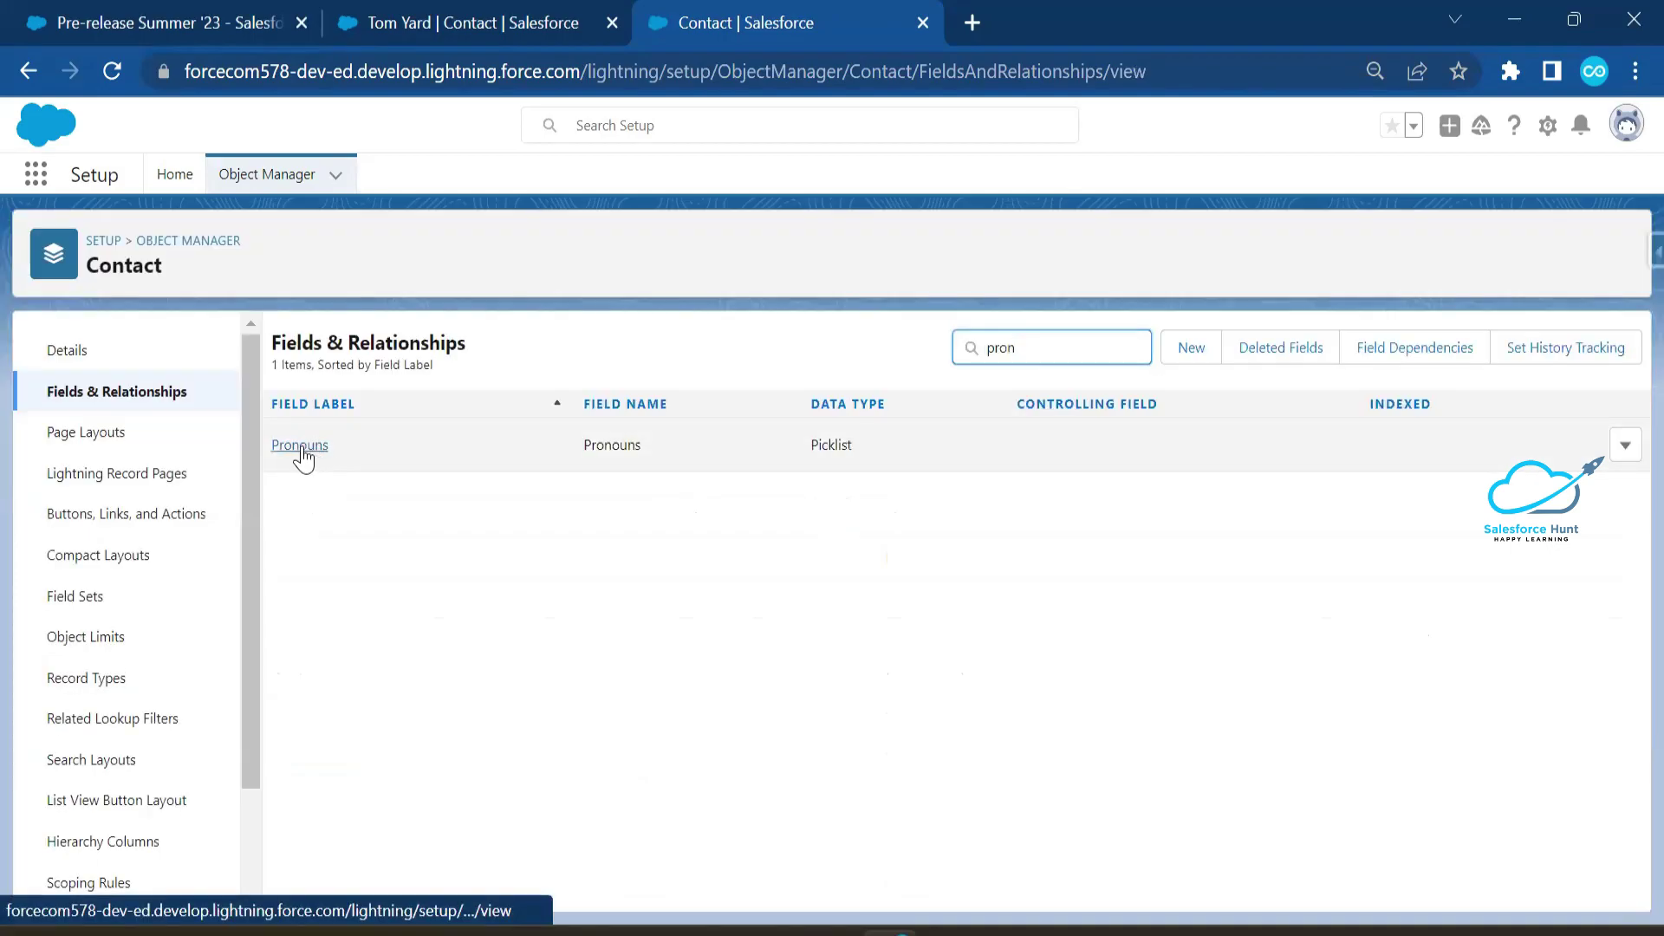
left_click(299, 449)
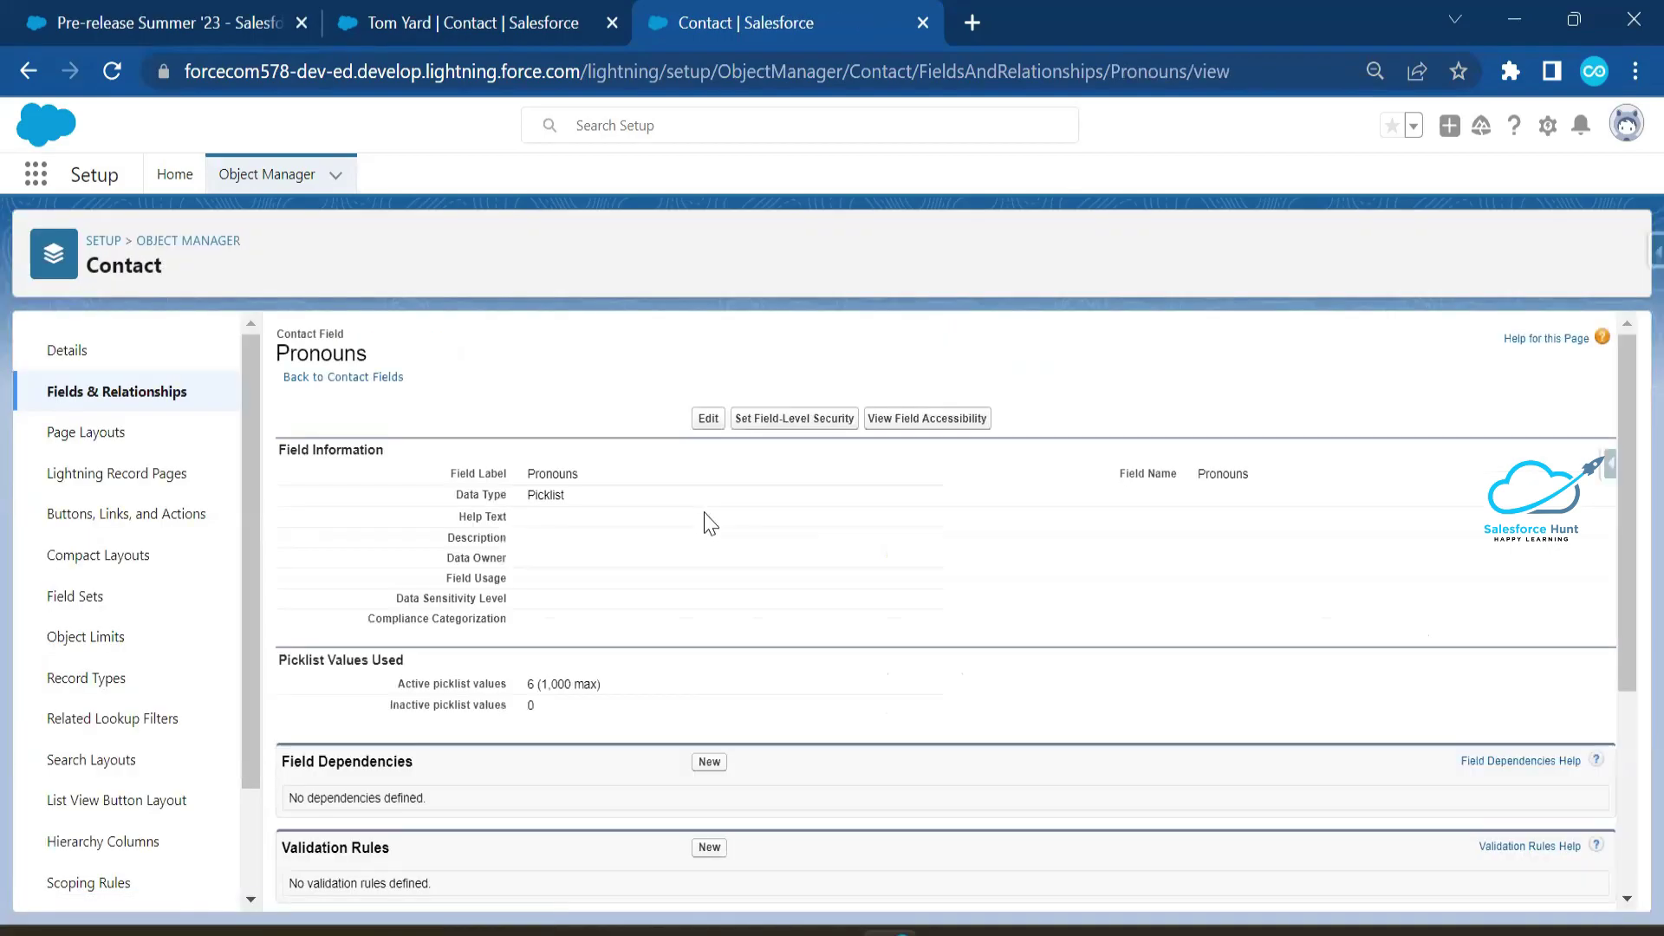
scroll(668, 572, "down", 4)
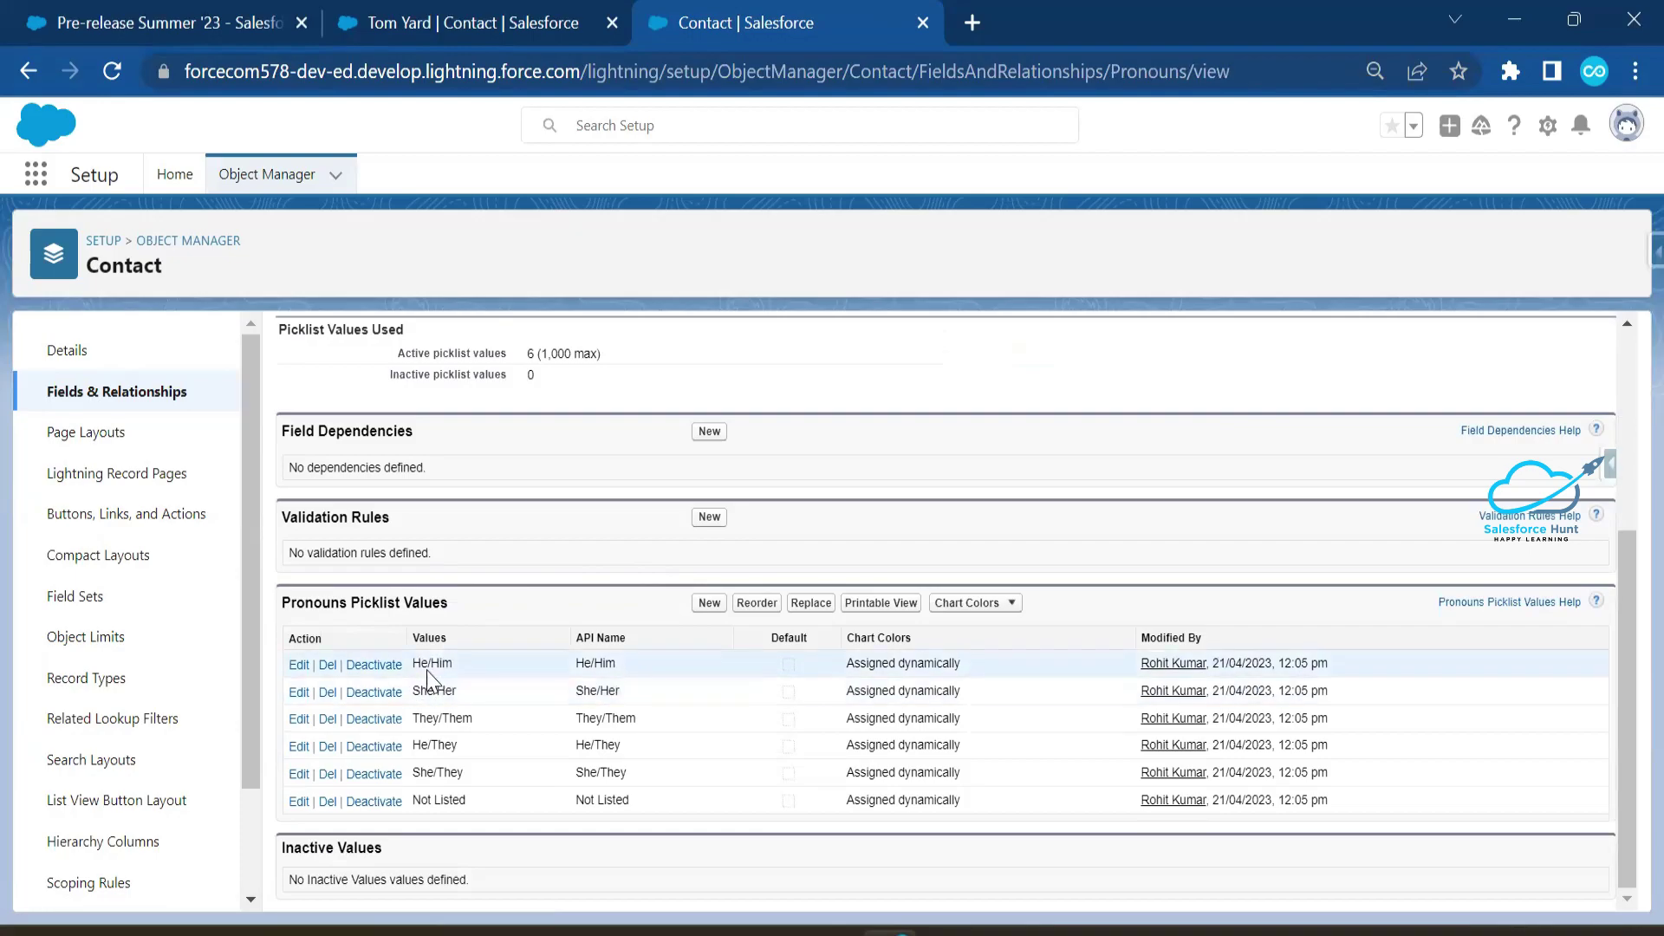
left_click_drag(441, 720, 425, 794)
left_click(556, 653)
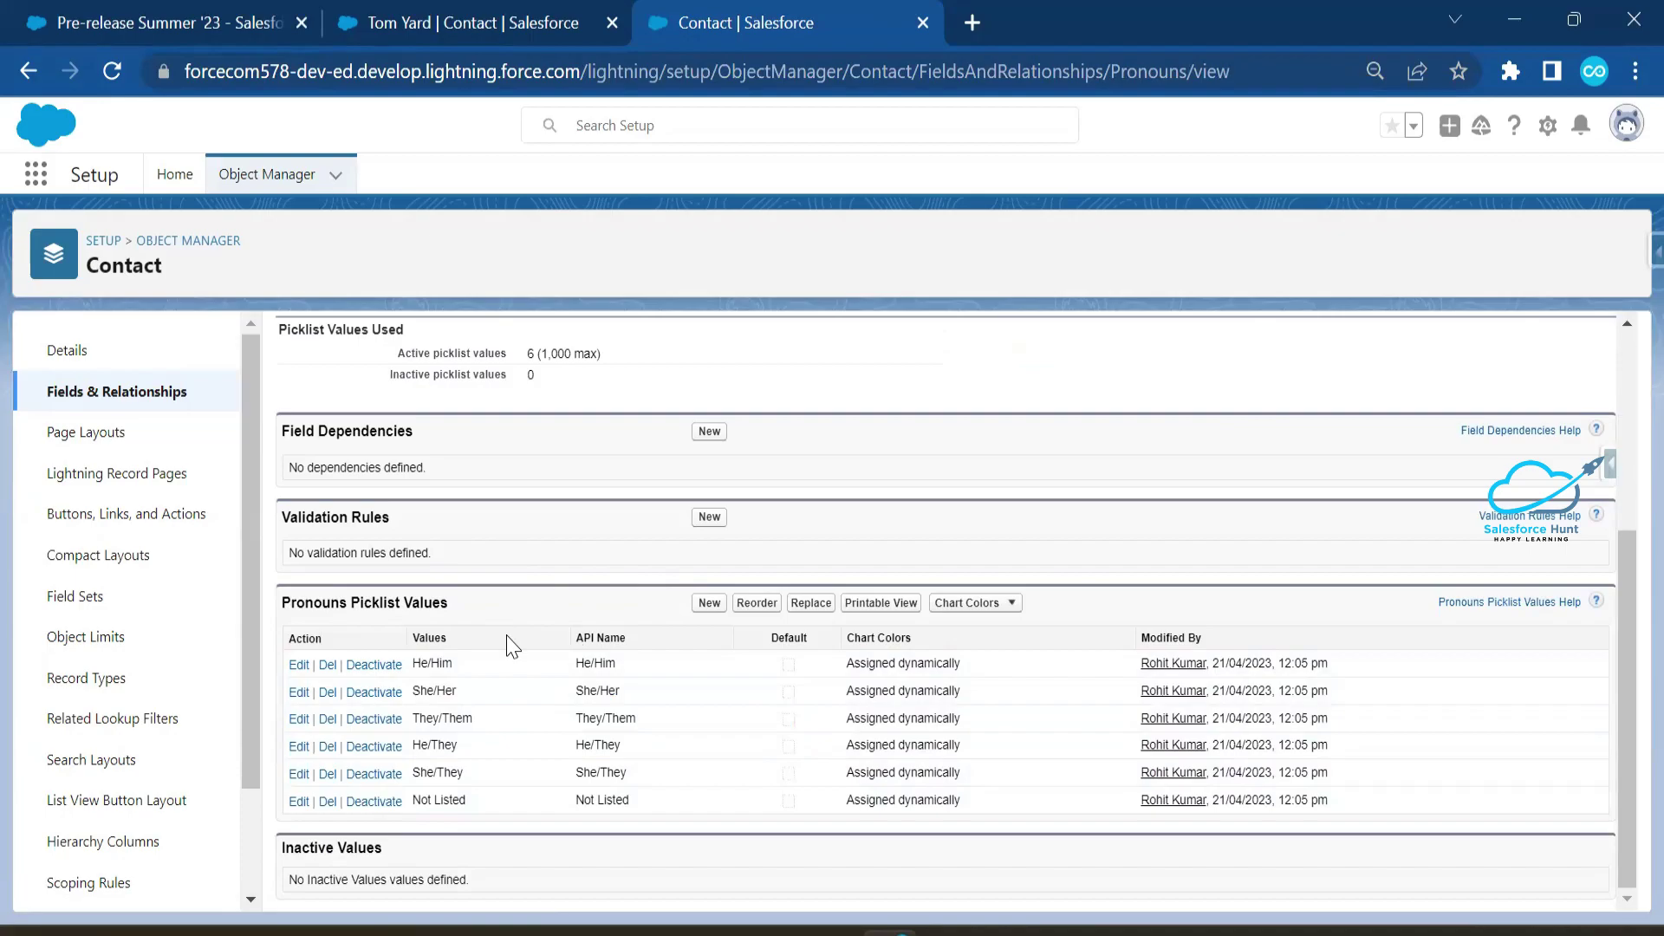
scroll(520, 607, "up", 4)
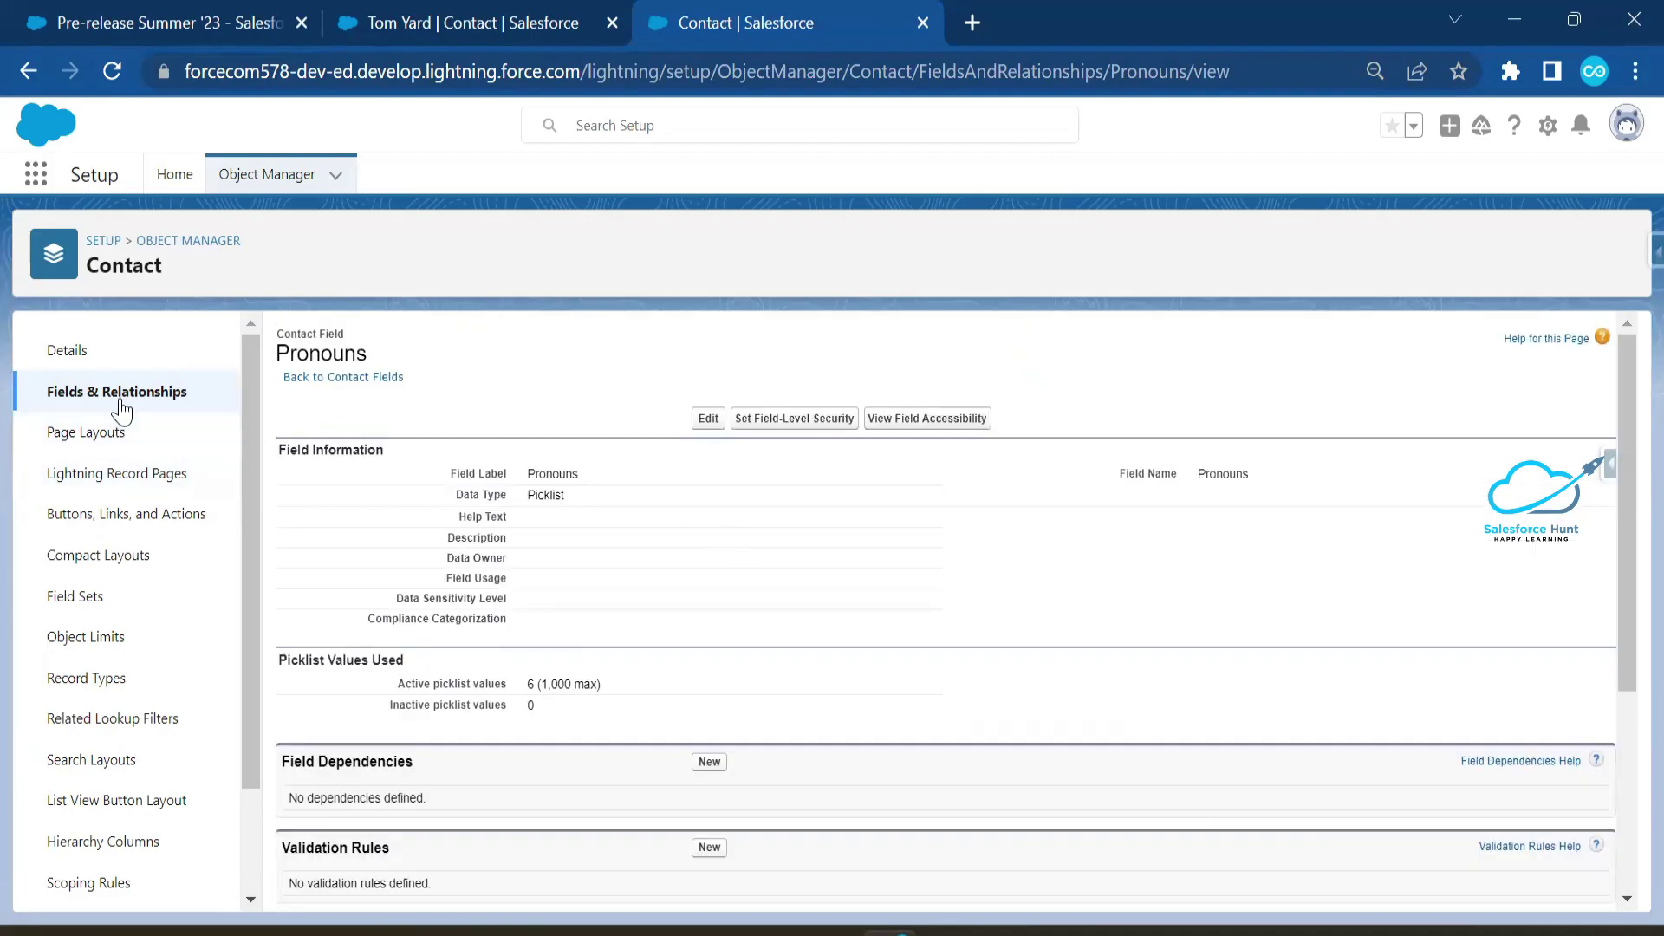
Back in the field list, re-filter to 'prono' and open the Pronouns row actions.
key("alt+Left")
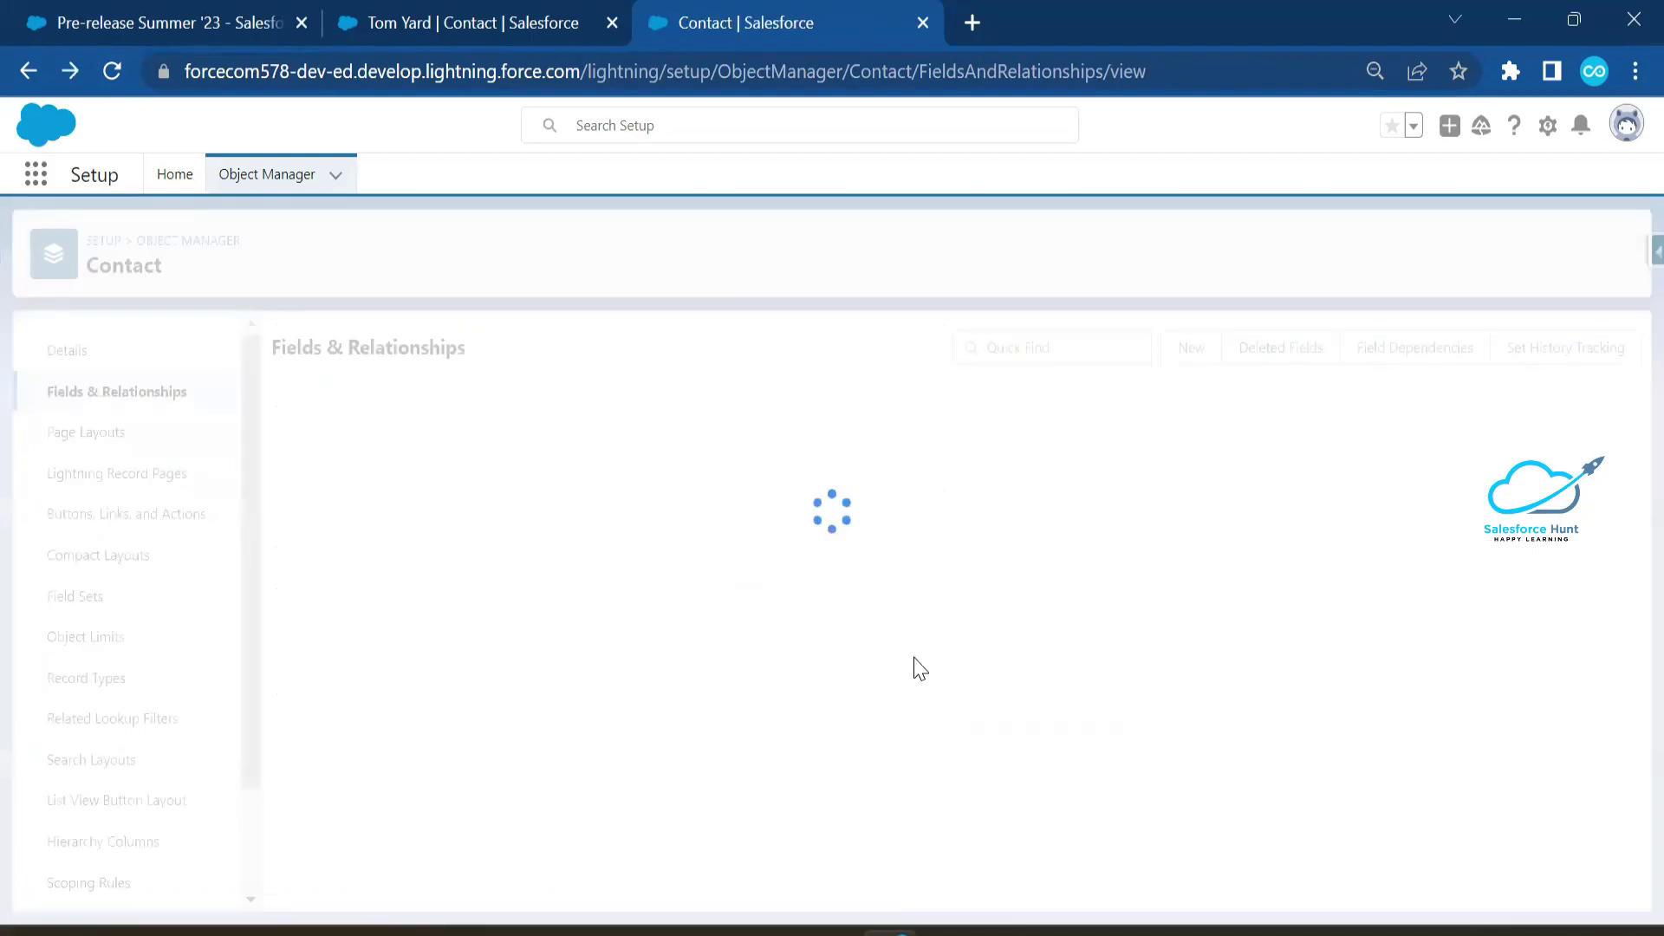
left_click(1027, 347)
type("prono")
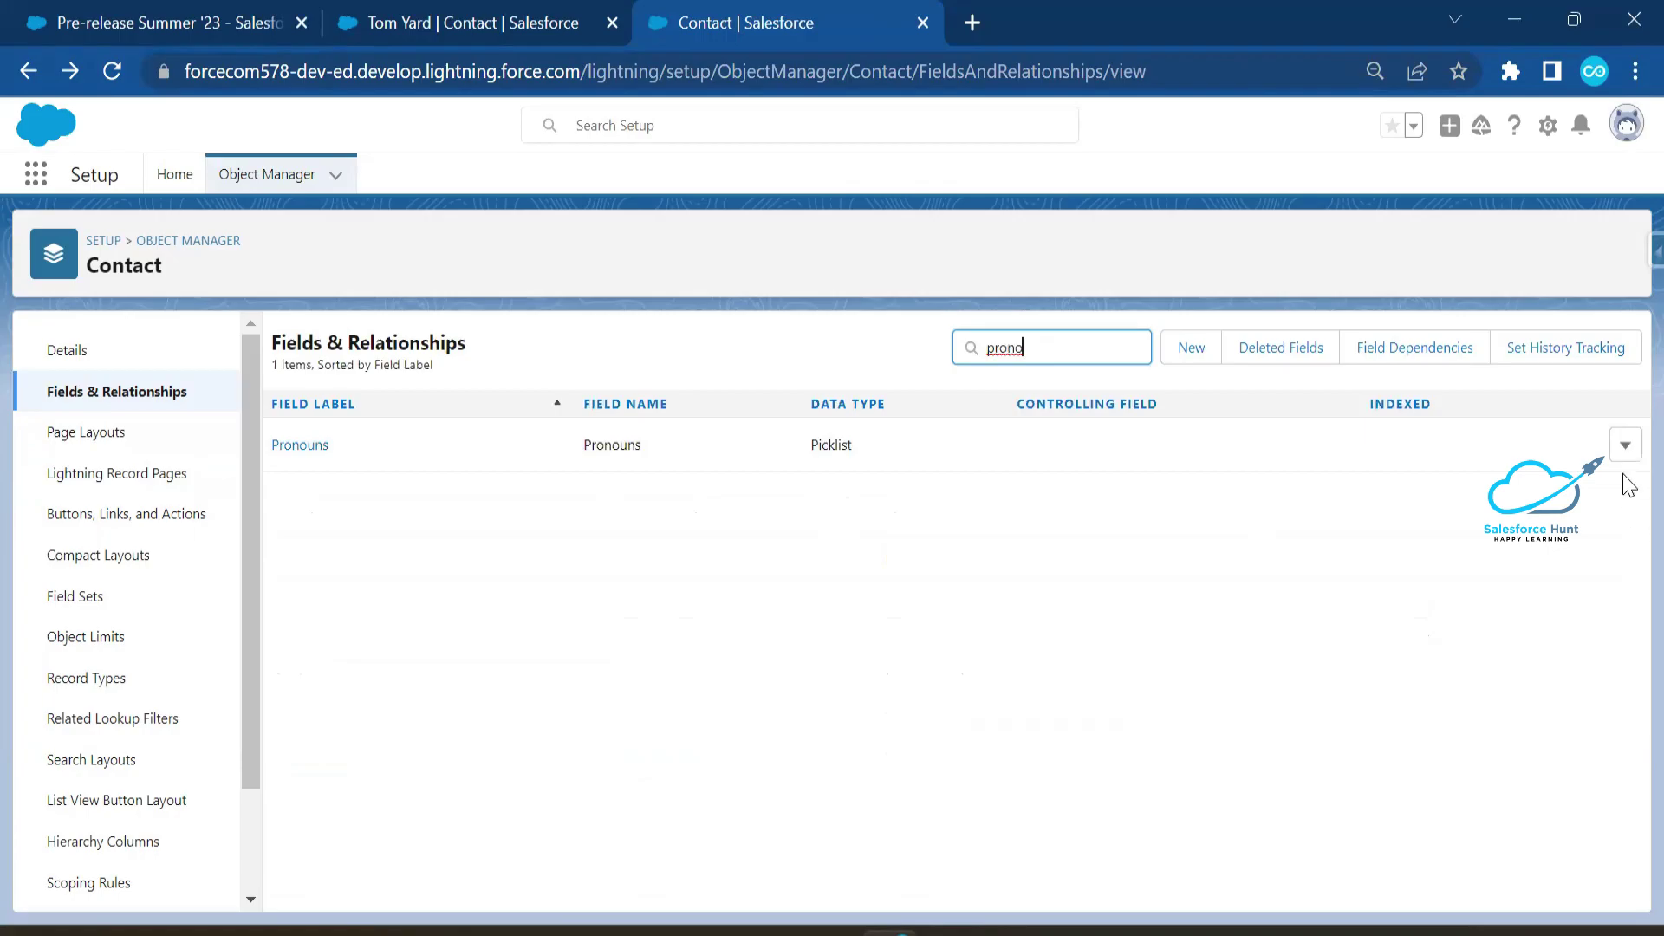
left_click(1625, 449)
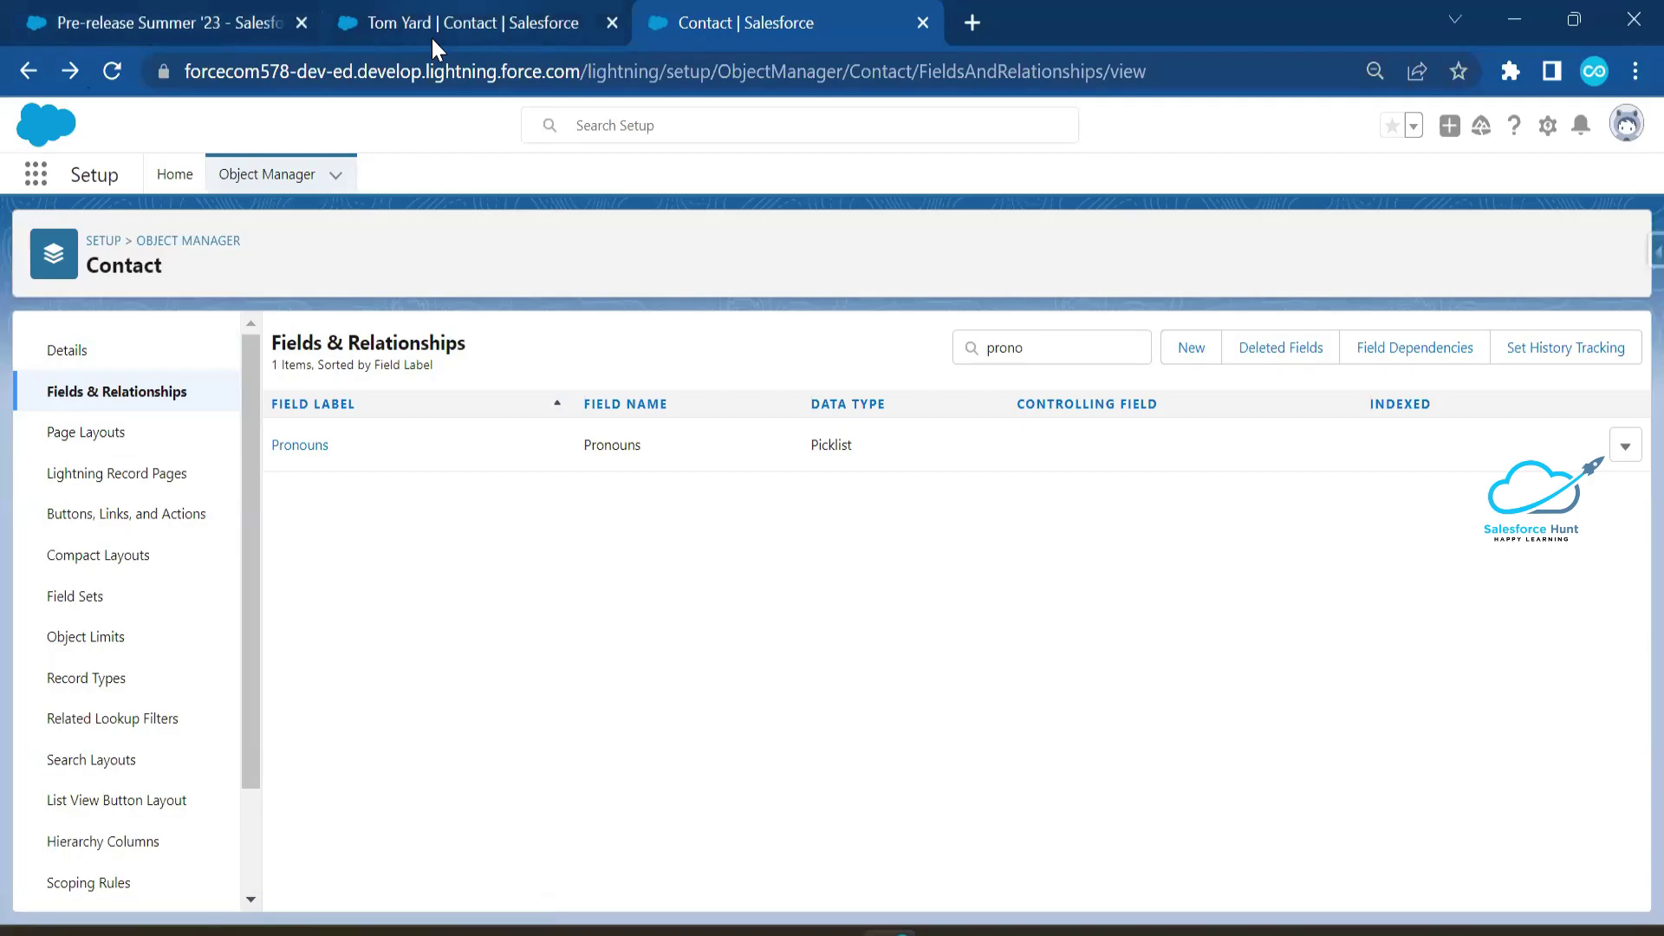
Open Burlington Textiles Corp of America from Accounts and choose Edit Page from the setup gear.
left_click(431, 38)
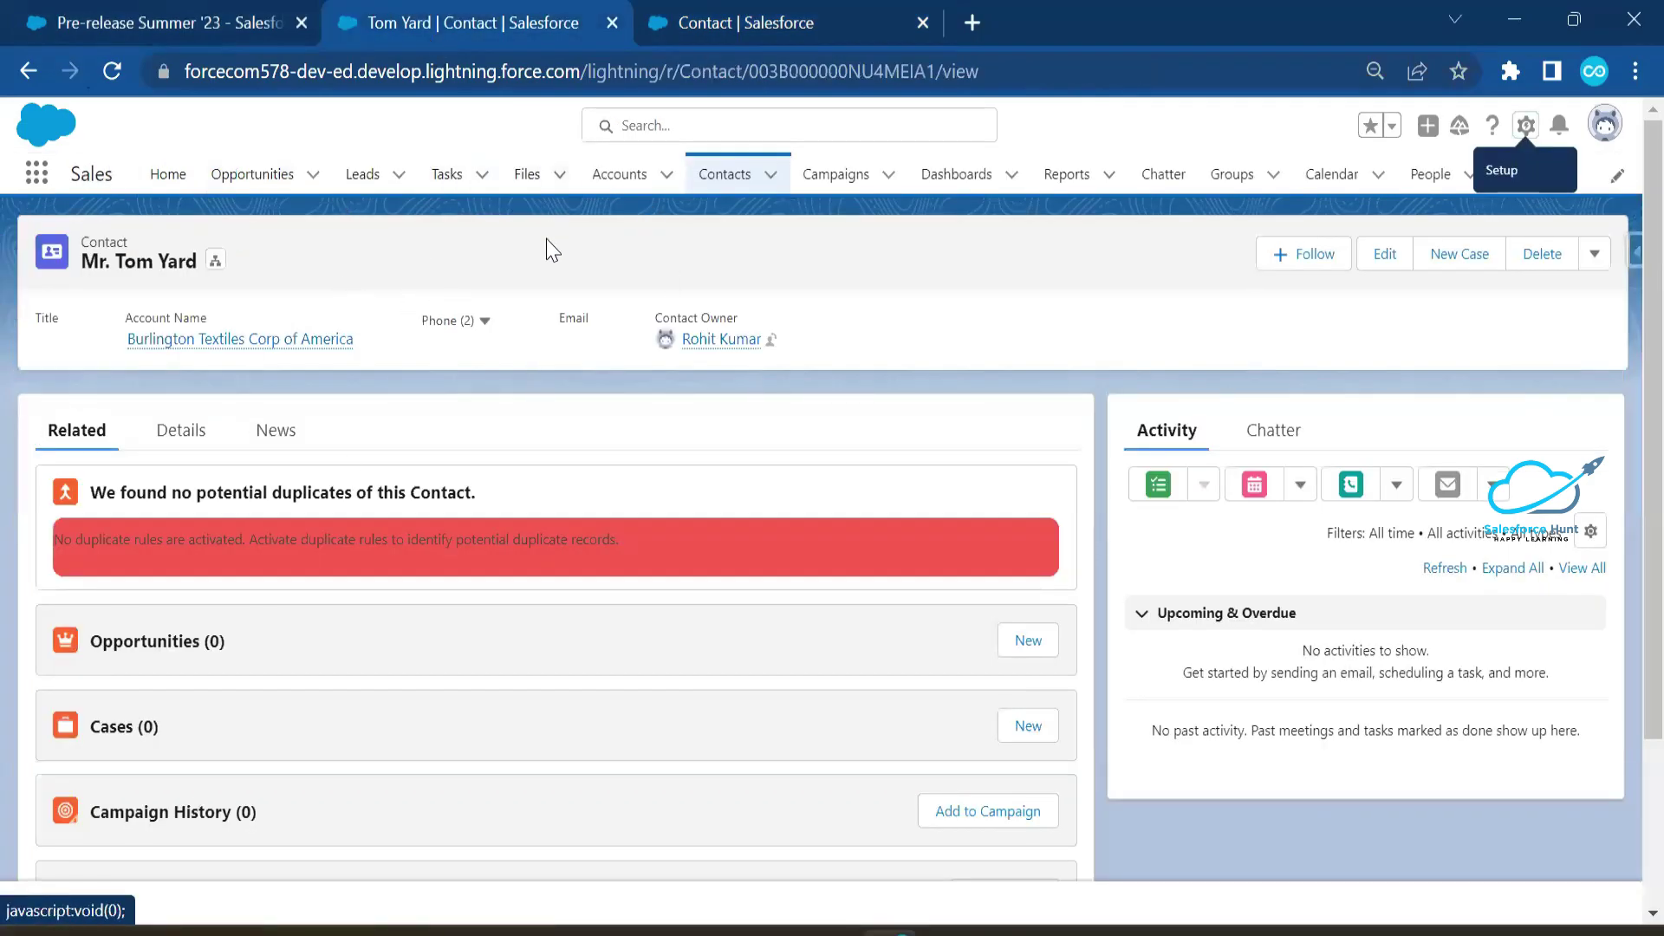
left_click(635, 192)
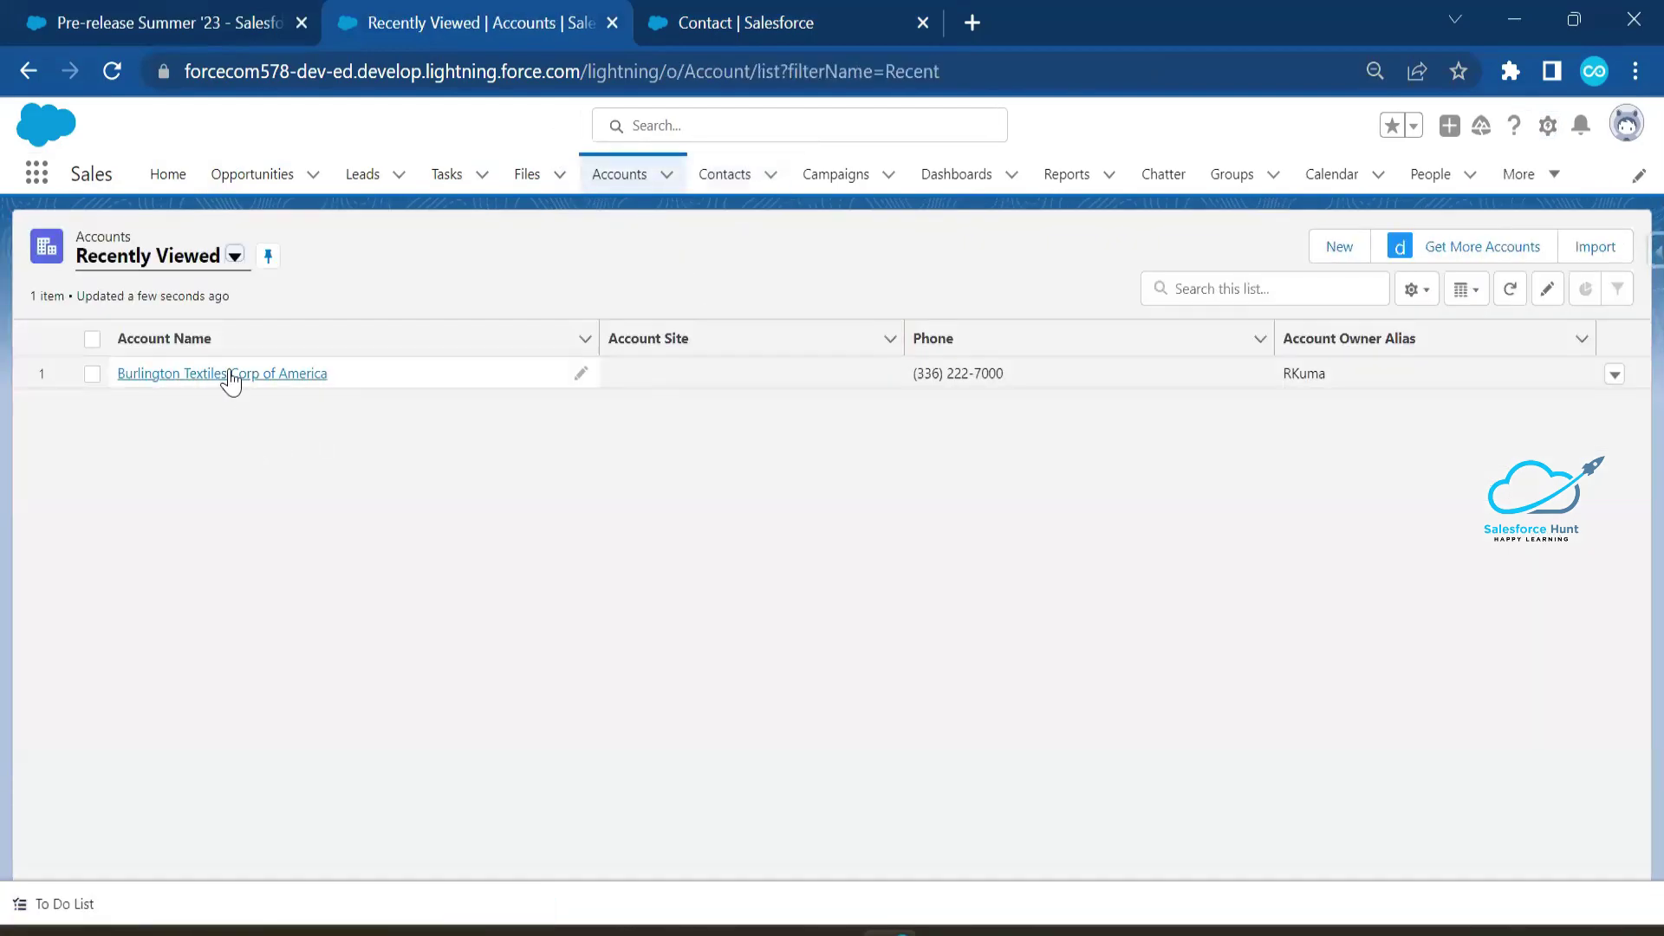
left_click(223, 374)
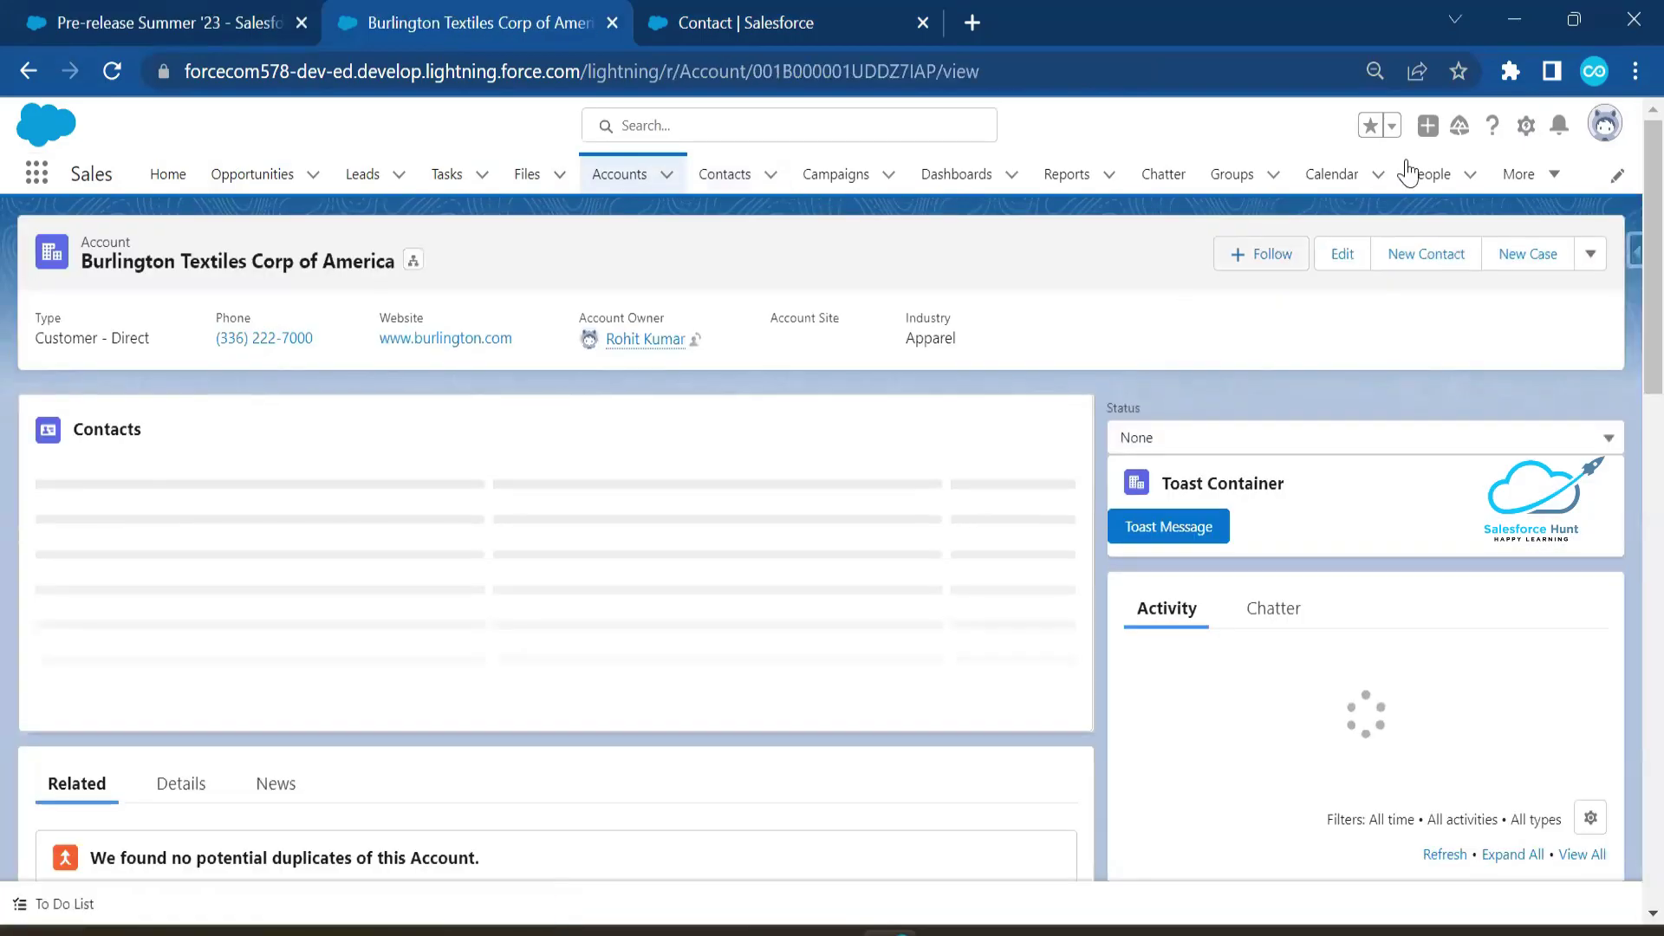
left_click(1526, 127)
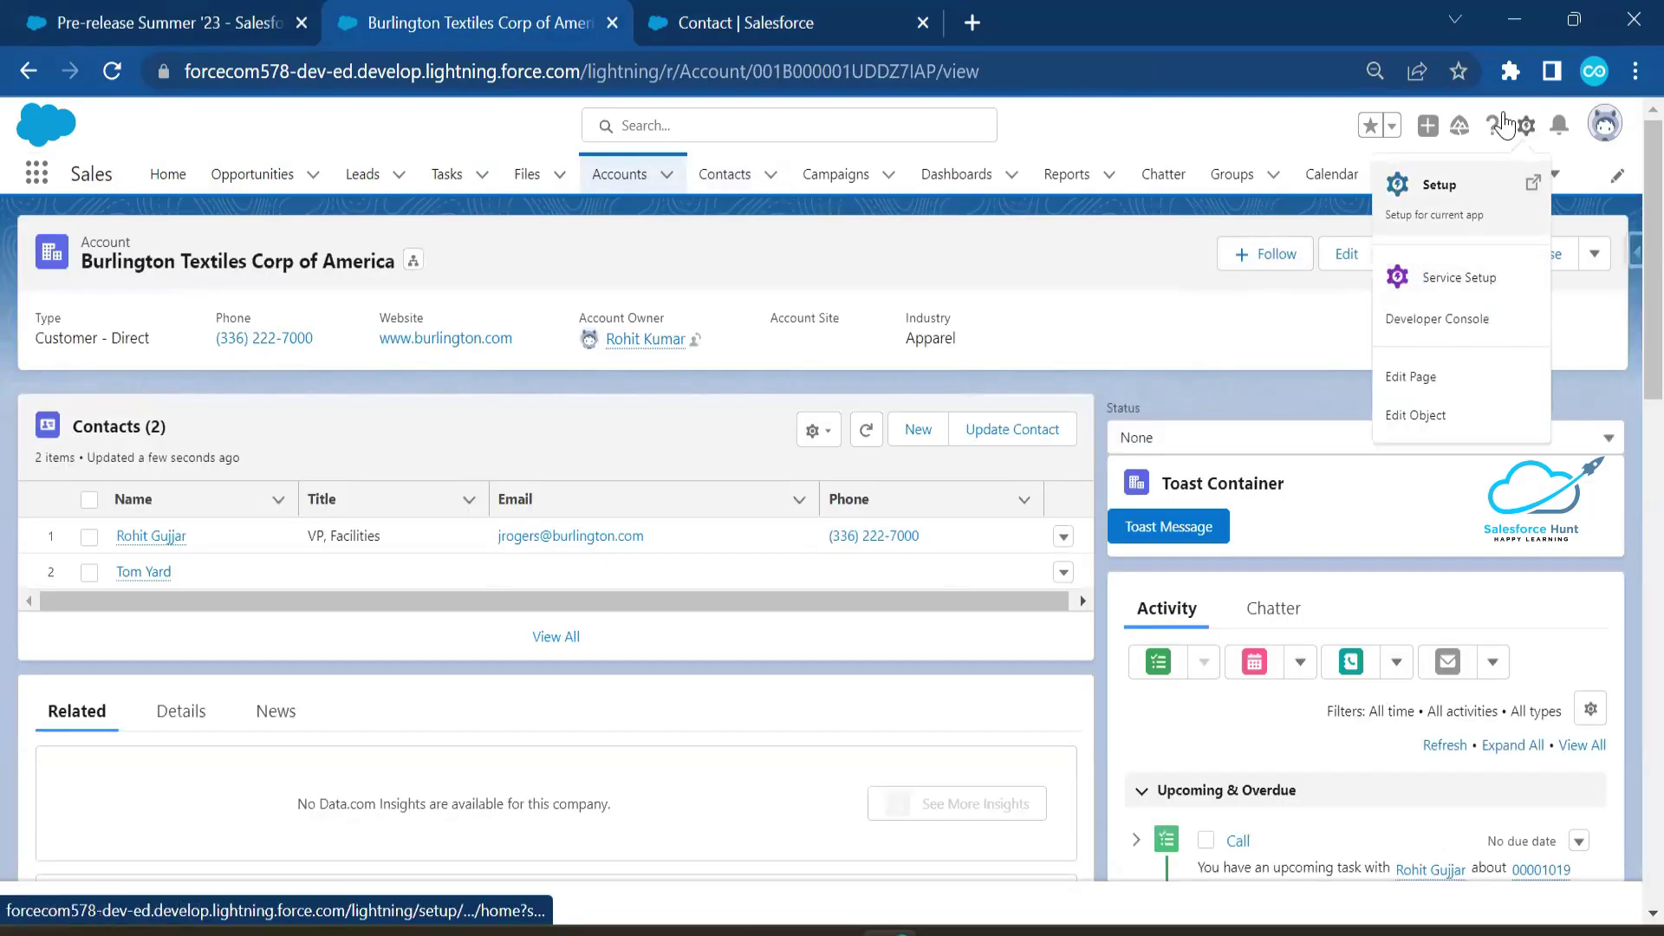
left_click(1424, 384)
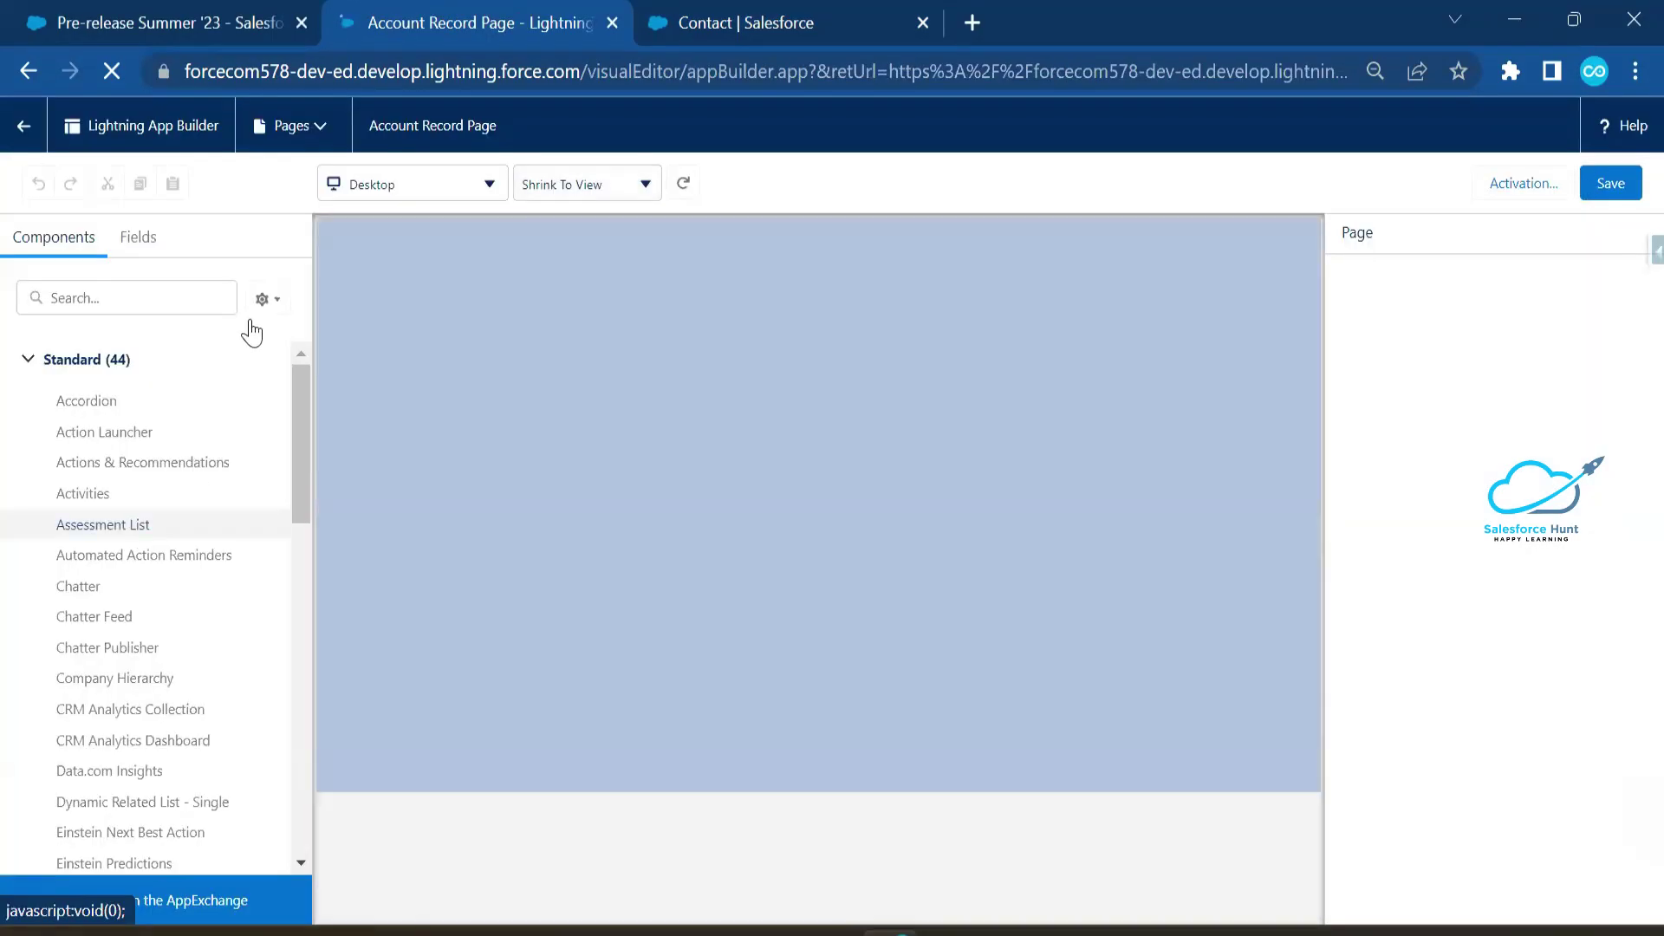
Search the Components panel for 'acc' and drag an Accordion onto the page.
left_click(73, 360)
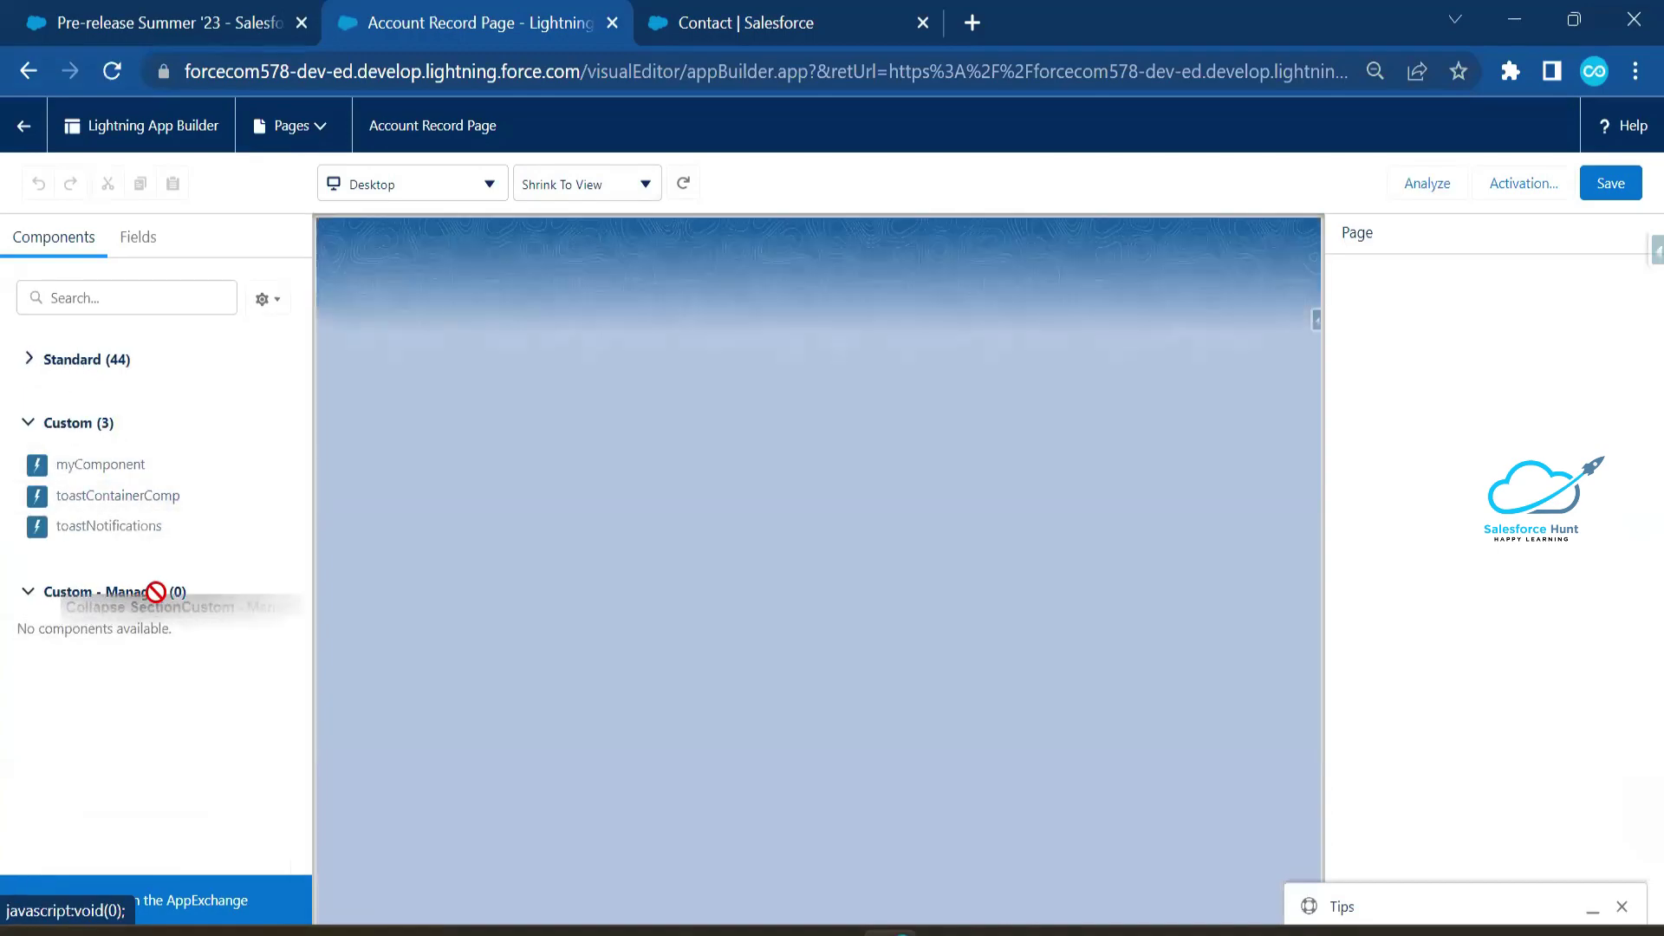
left_click(95, 358)
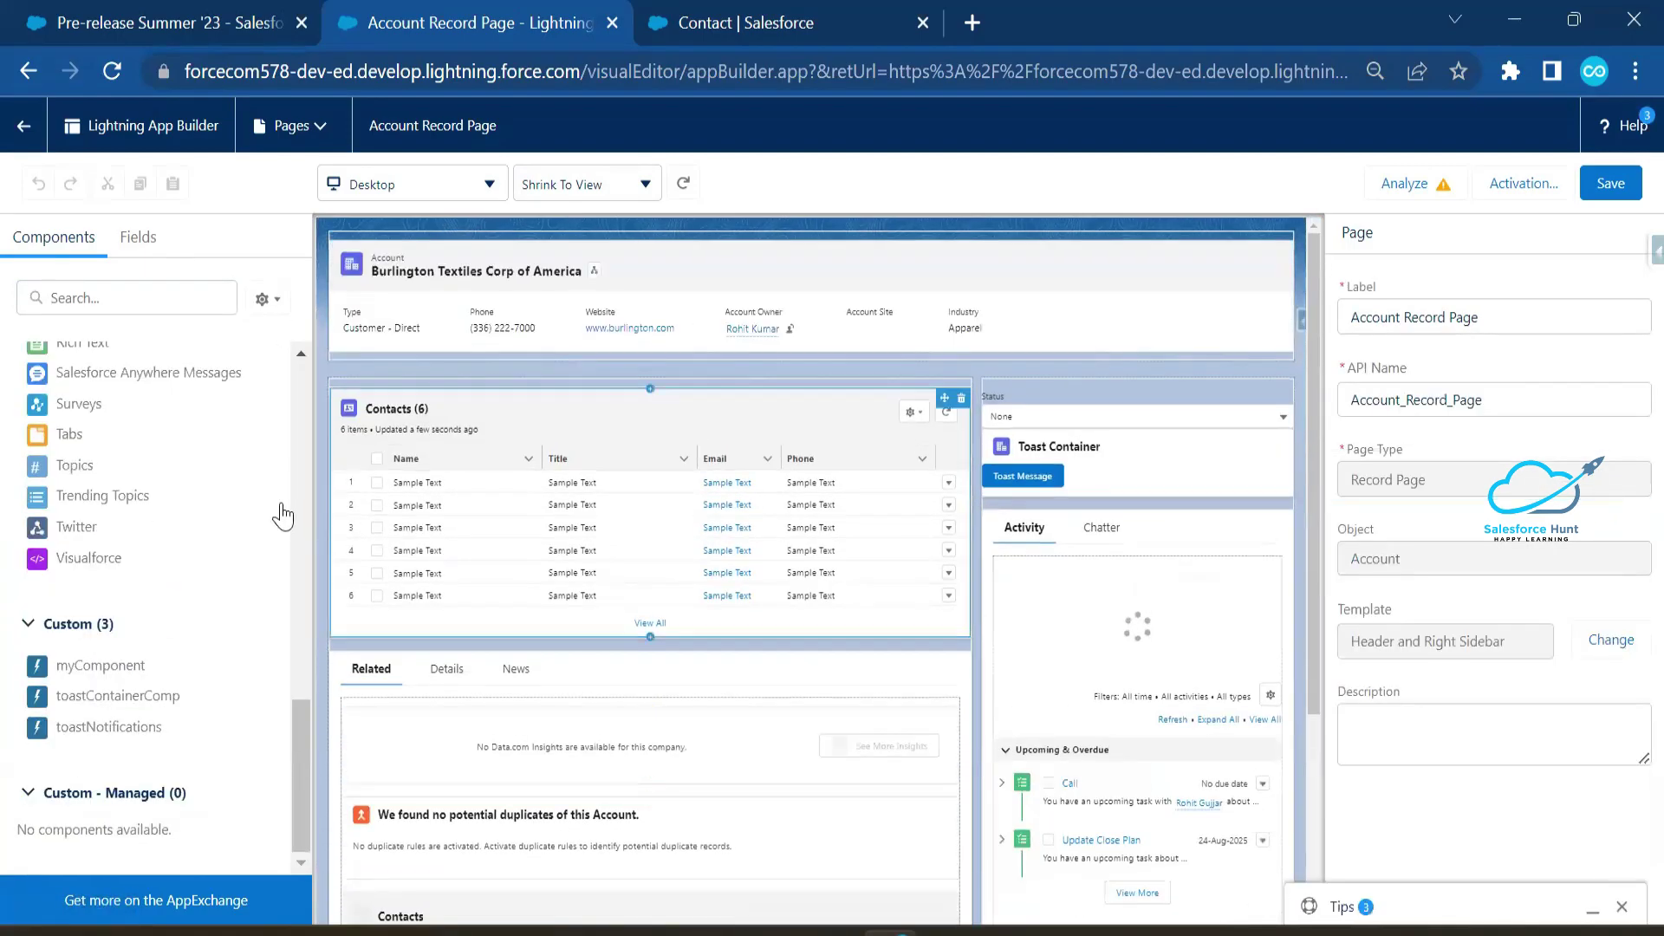
left_click(95, 298)
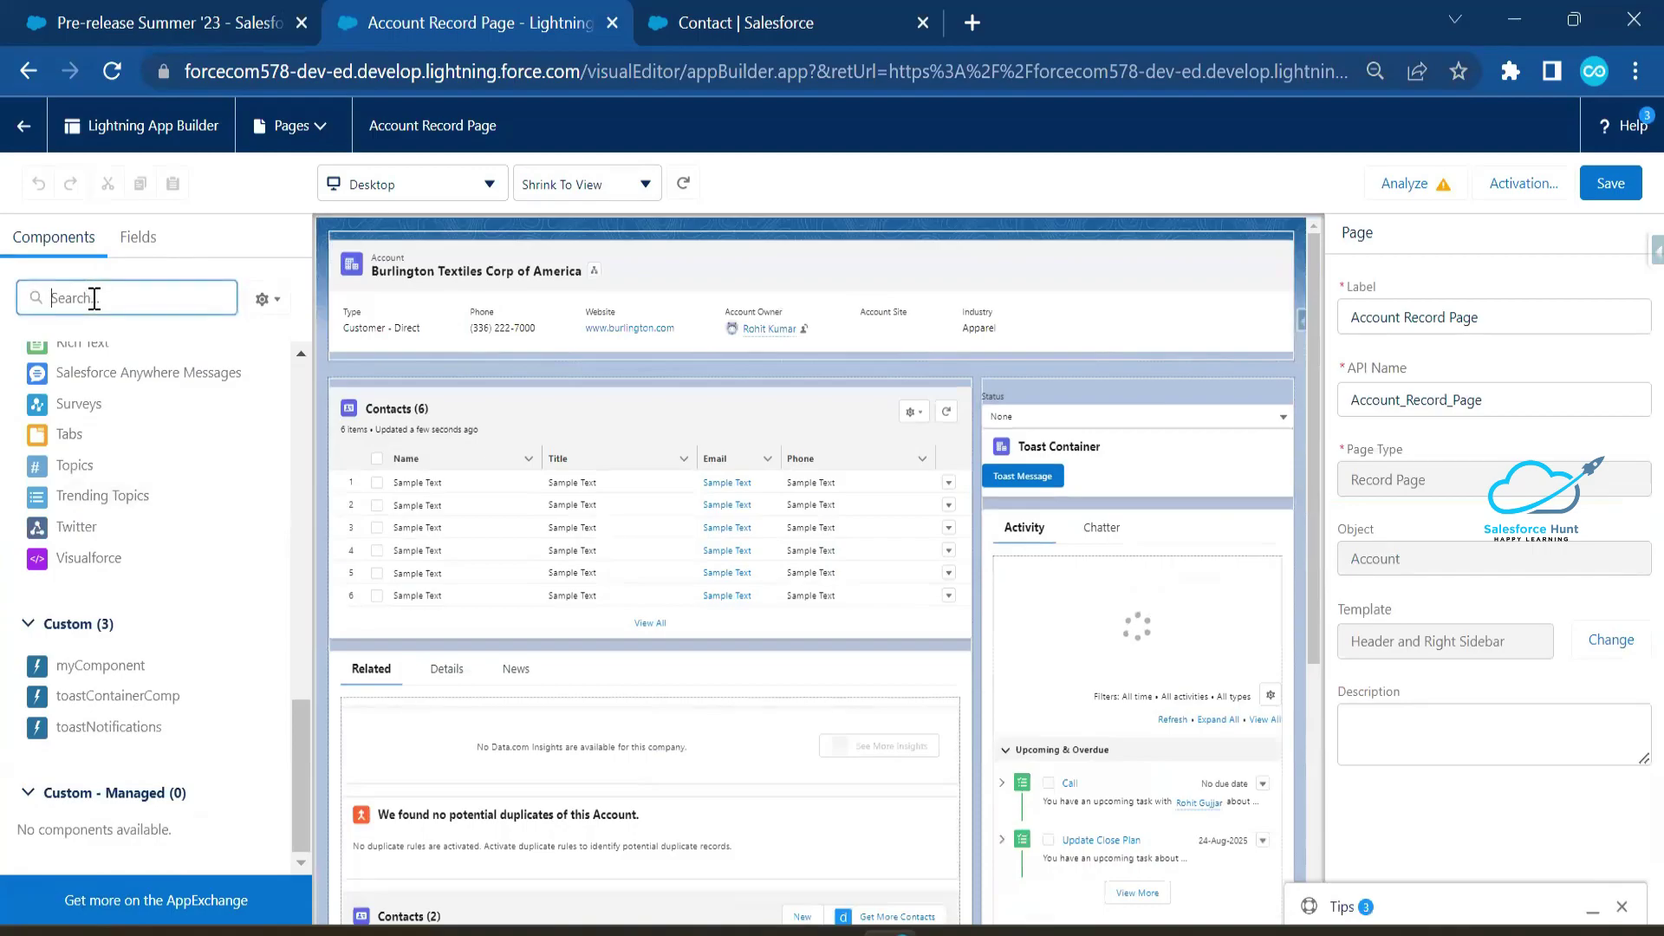
type("acc")
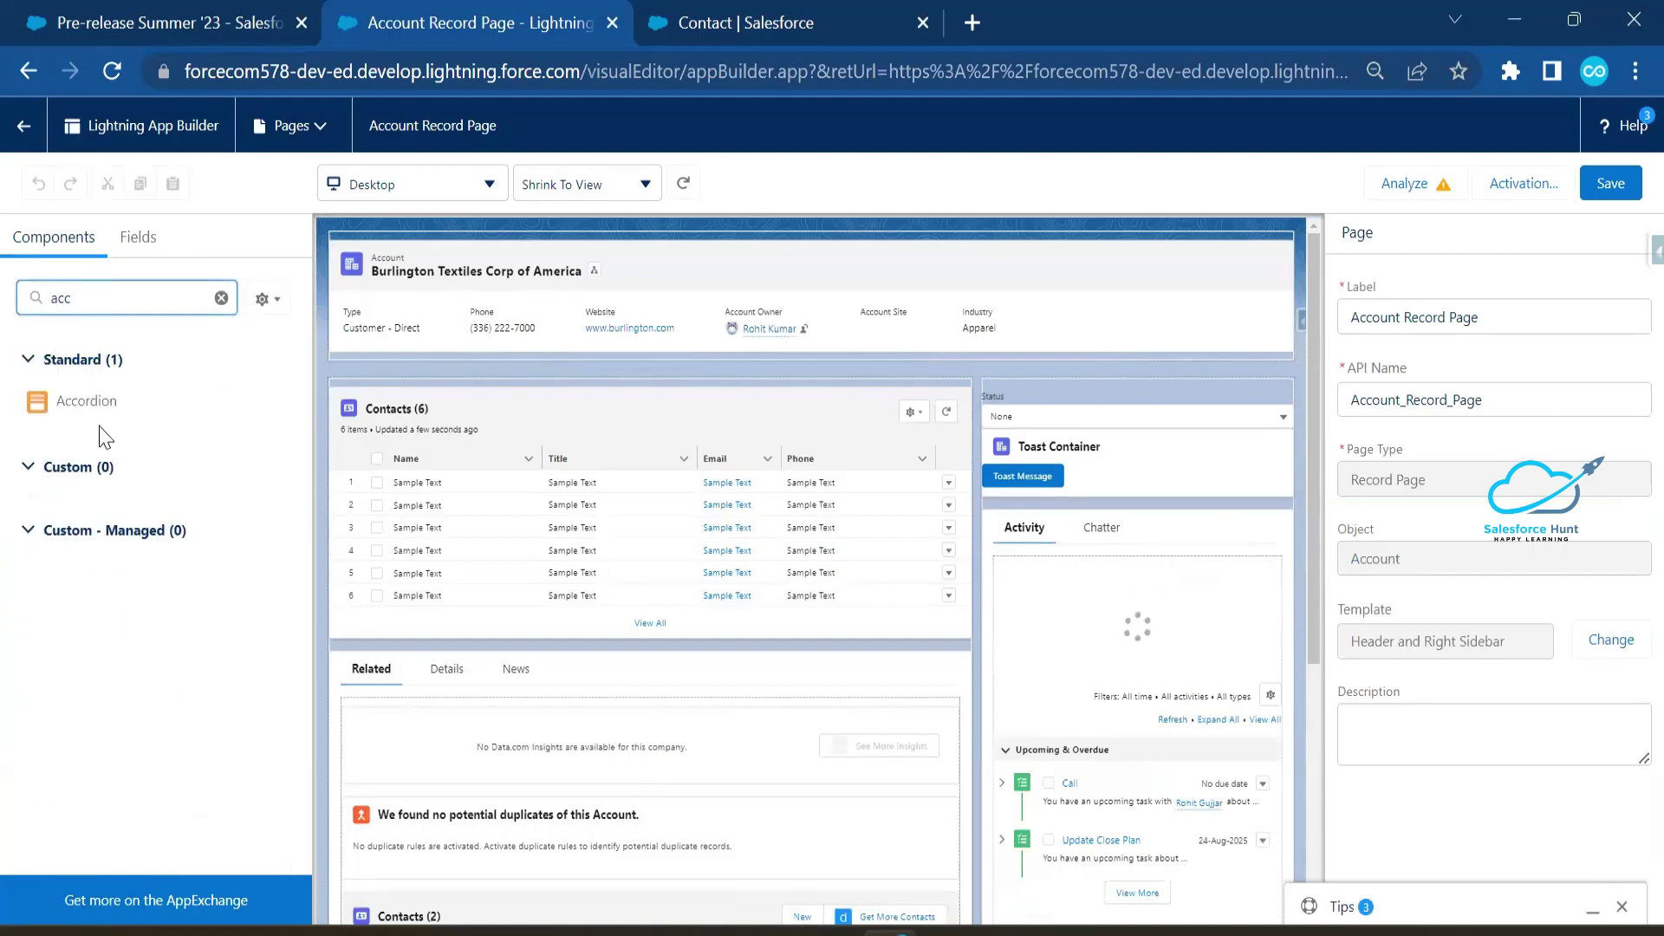
left_click_drag(84, 400, 558, 367)
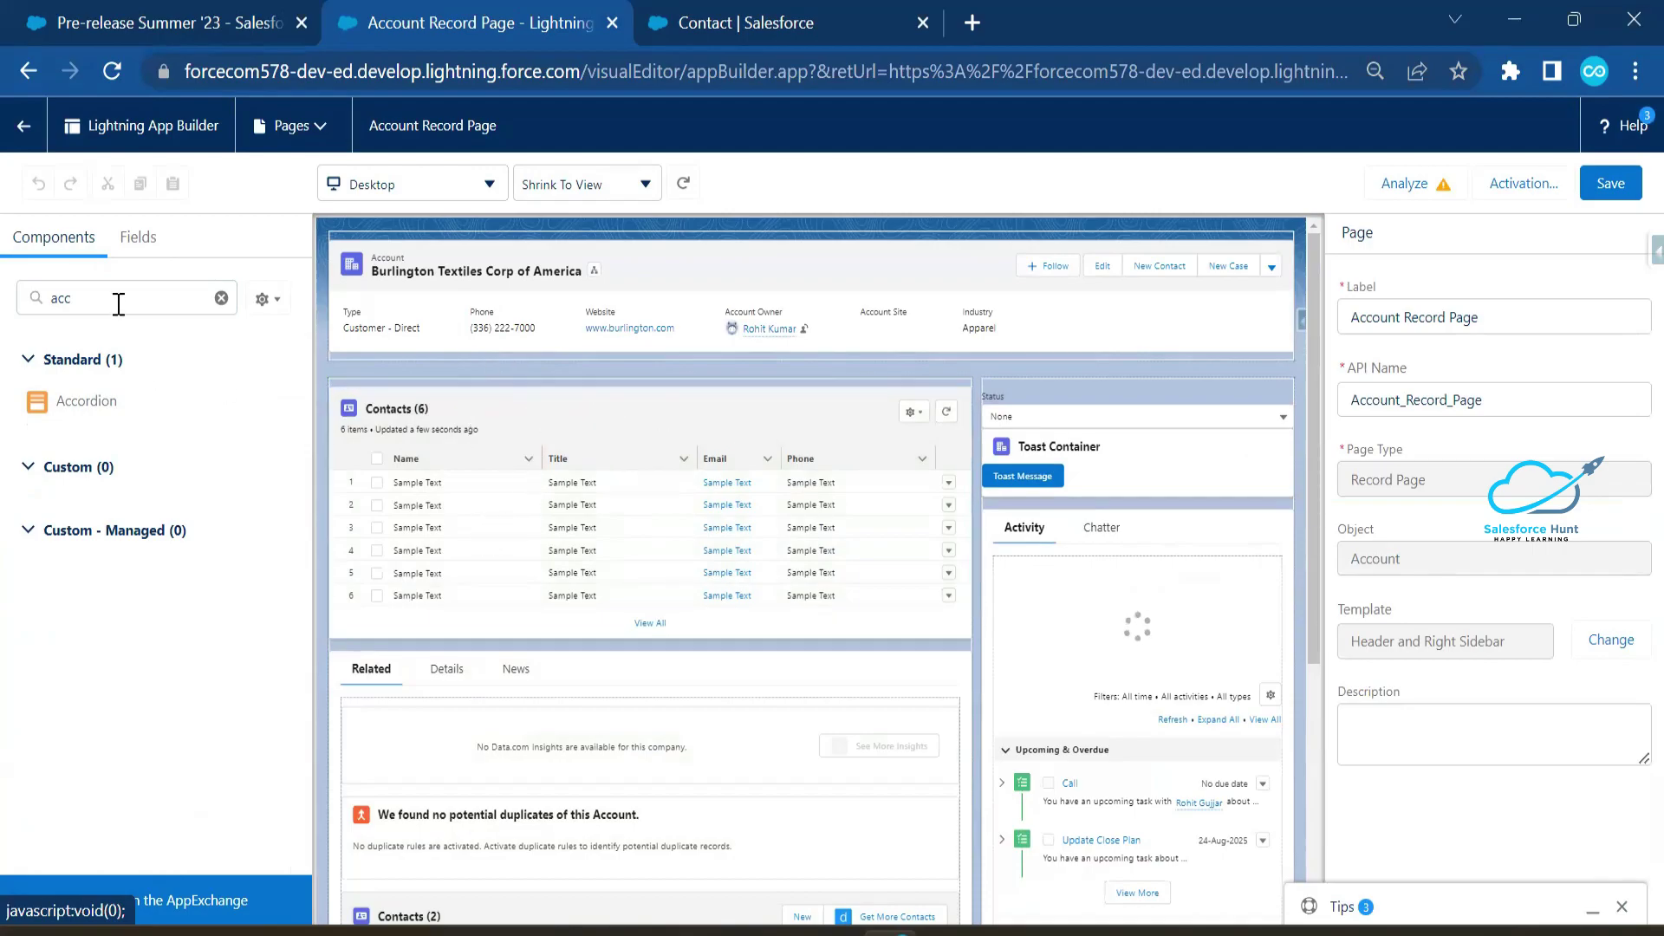
Search 'tab' and place a Tabs component above the Contacts (6) list.
left_click_drag(115, 301, 23, 298)
type("tab")
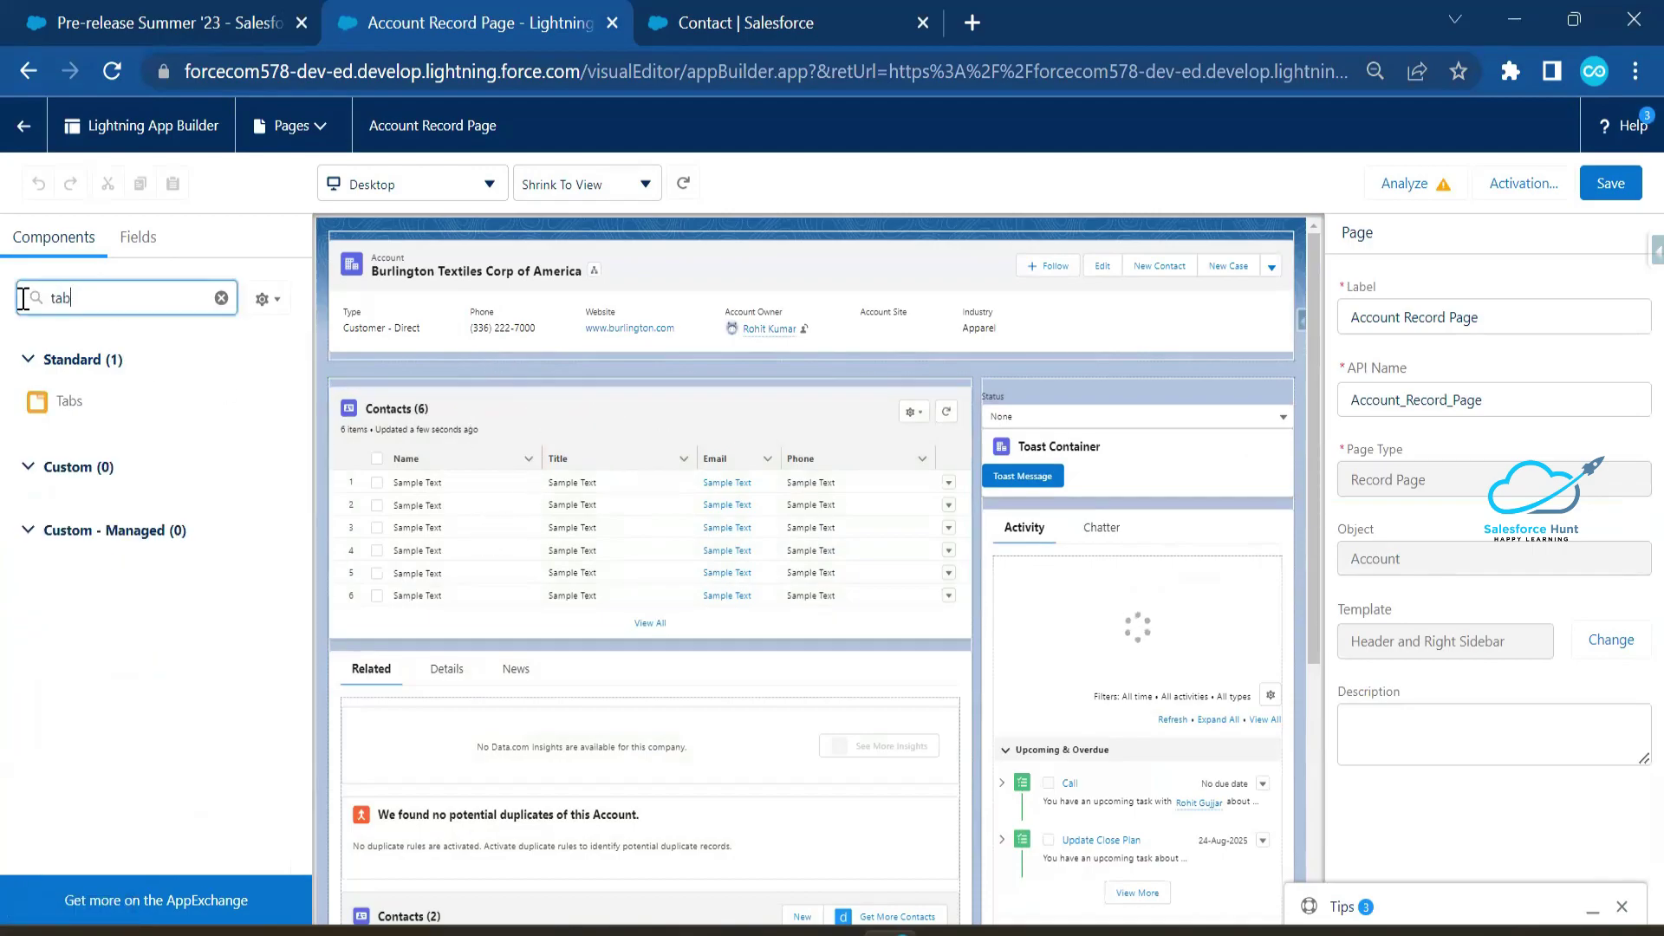
left_click_drag(69, 403, 438, 386)
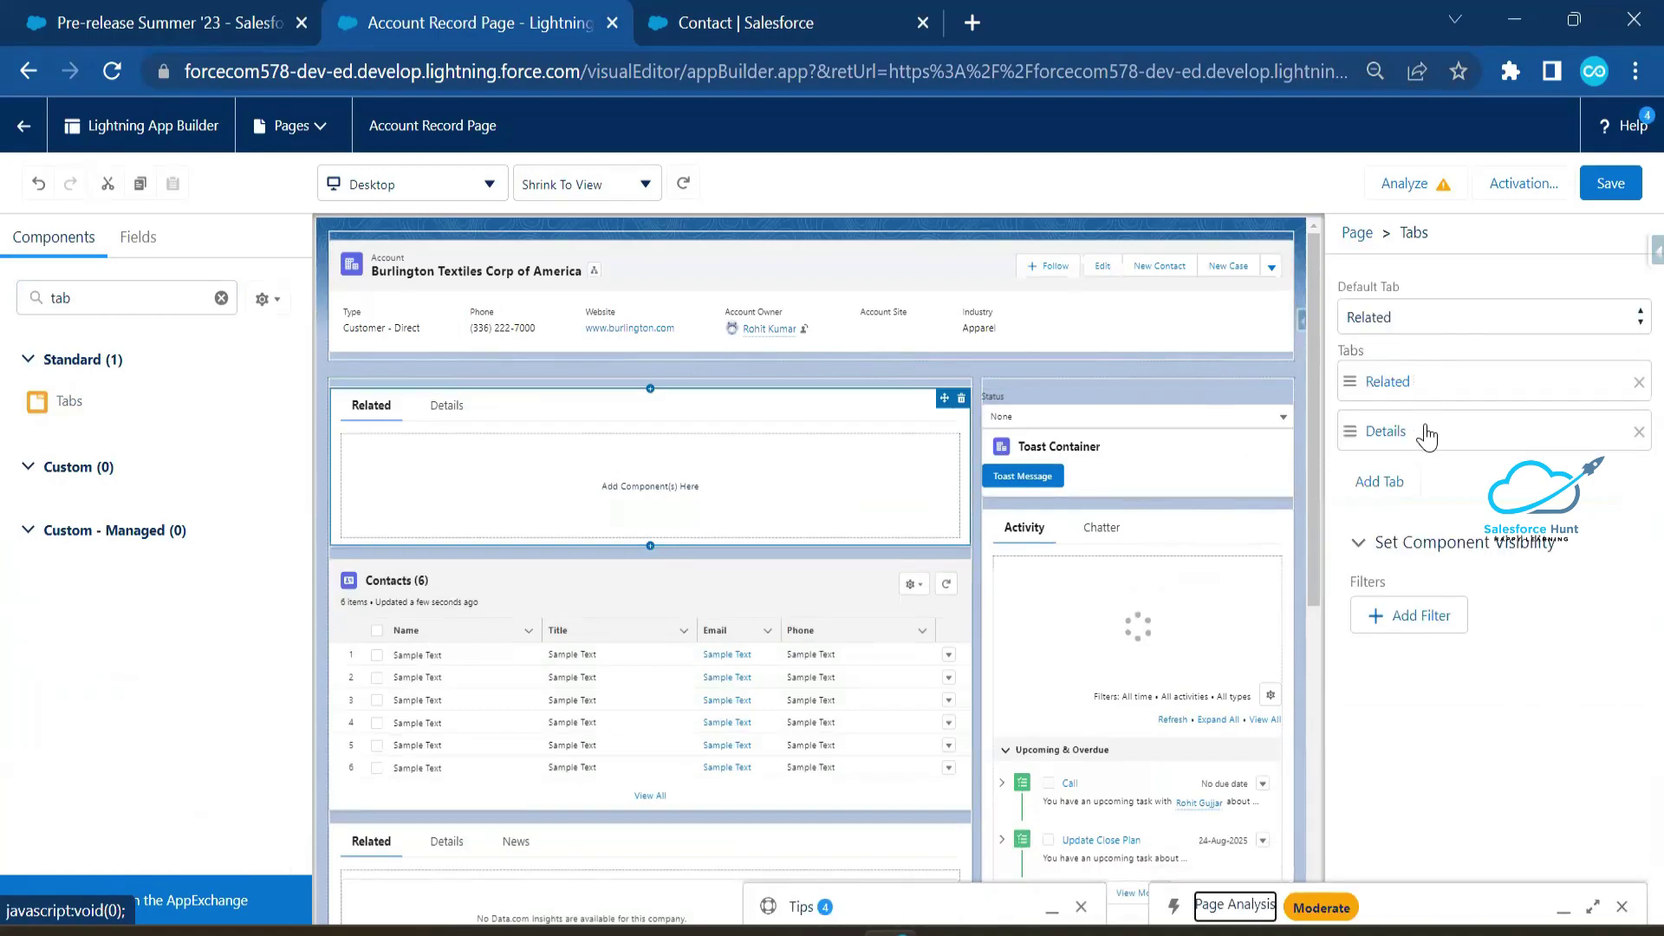
Keep Related and Details in order and add a third tab labelled Activity.
left_click_drag(1352, 433, 1357, 386)
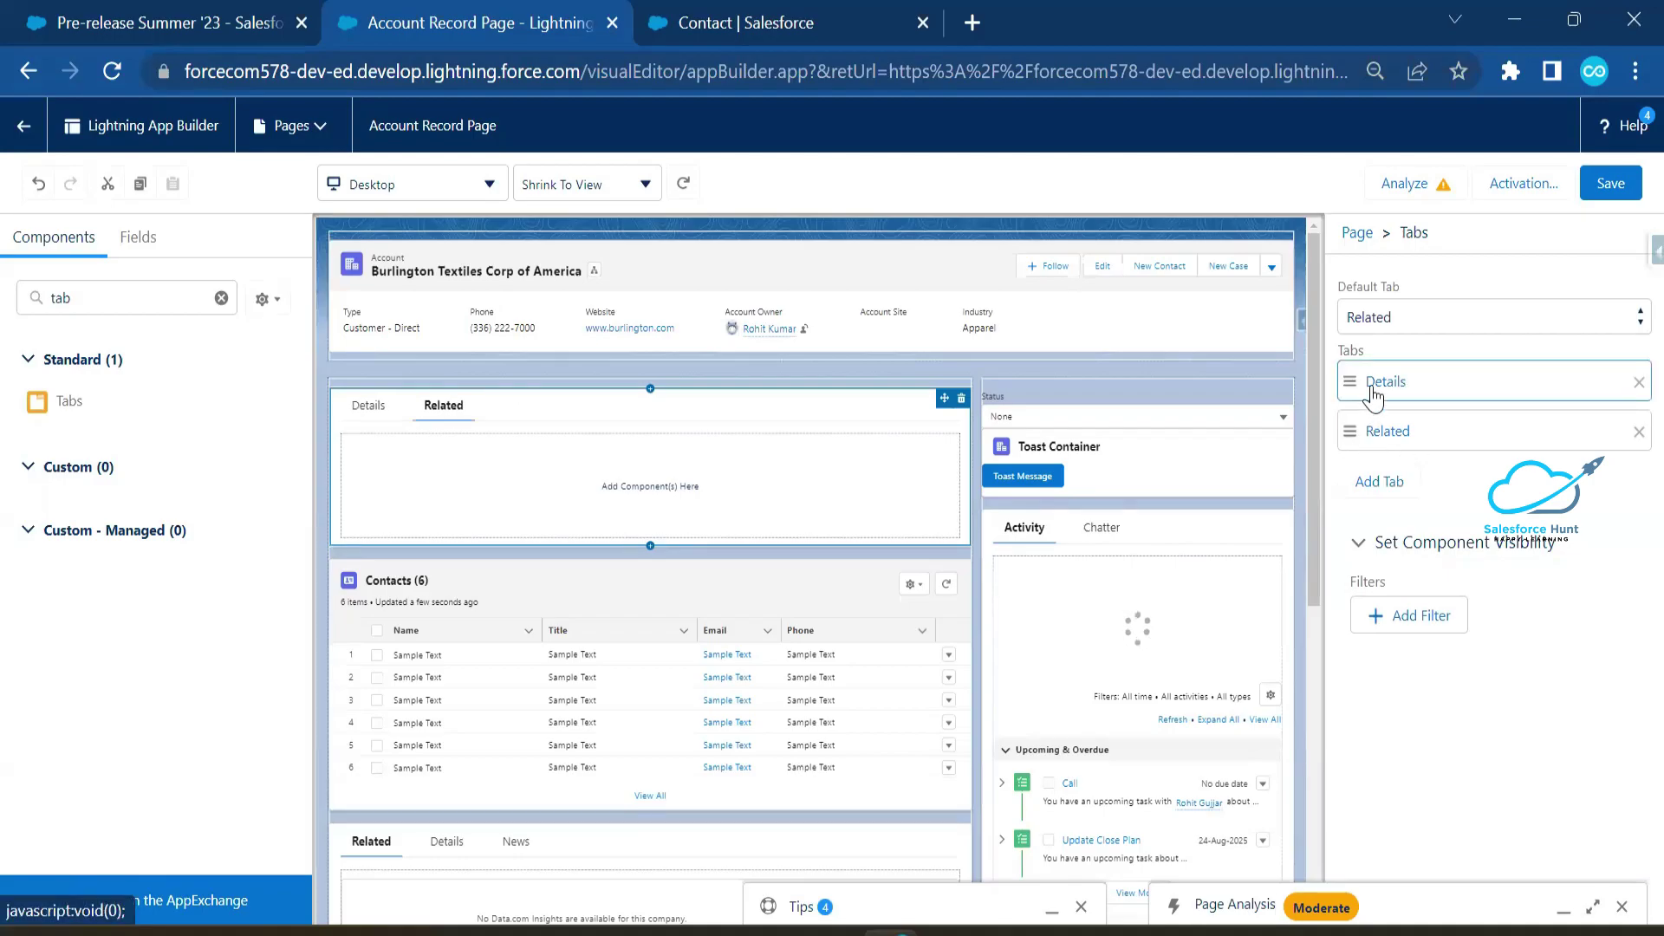
left_click_drag(1352, 388, 1354, 433)
left_click(1622, 475)
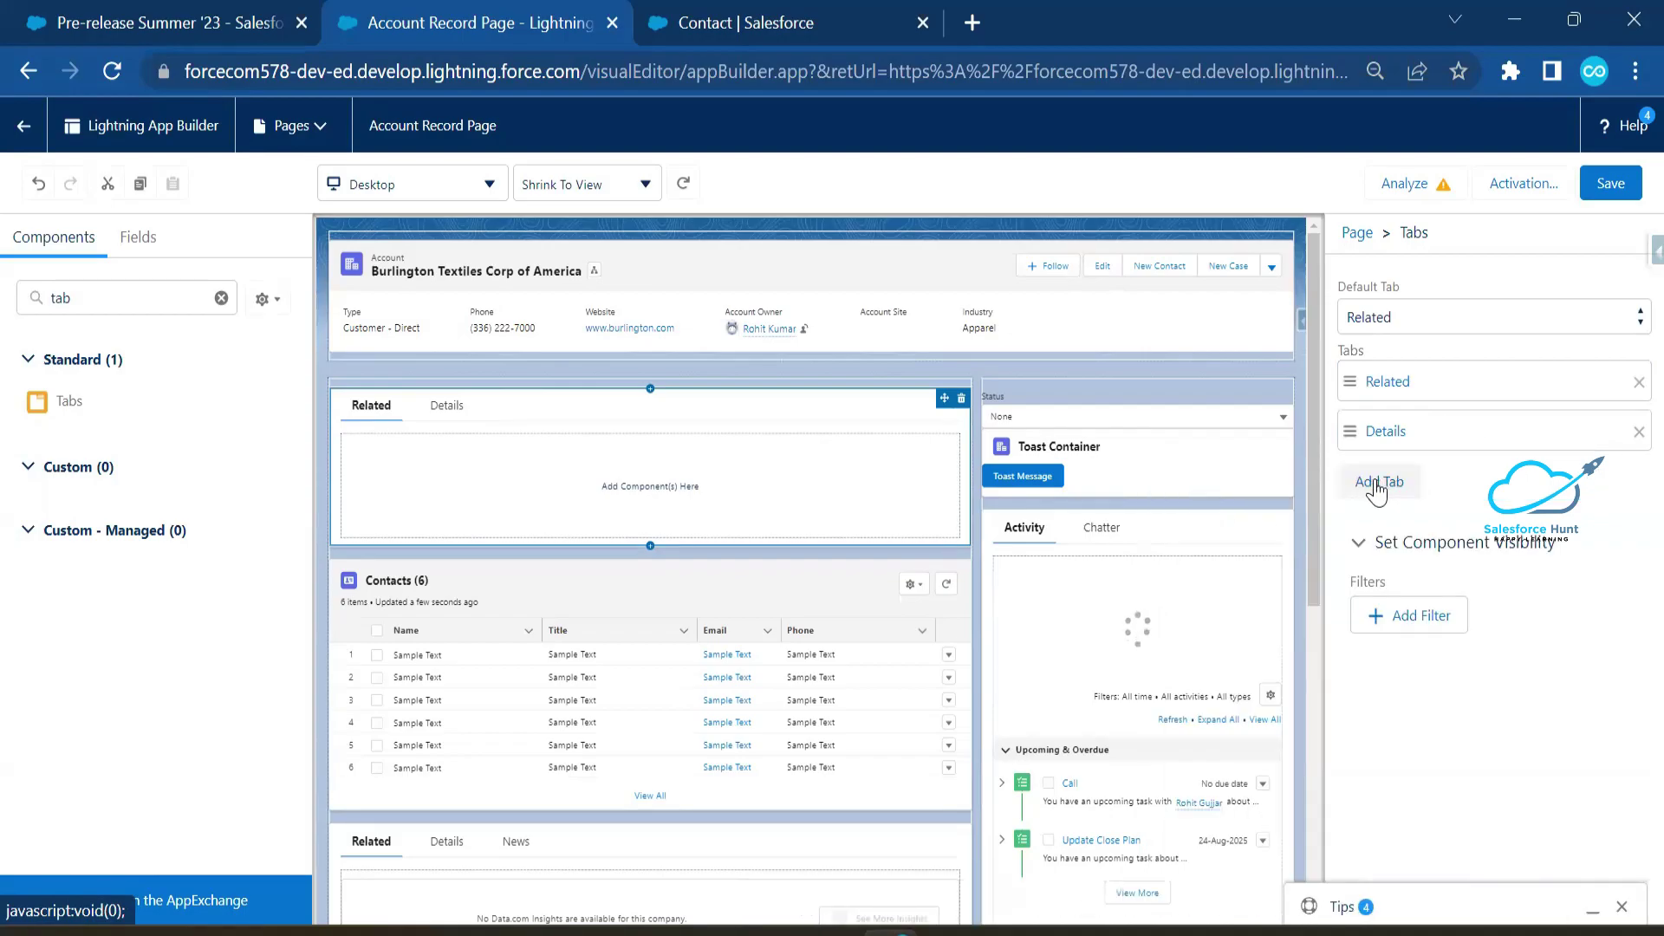
left_click(1391, 481)
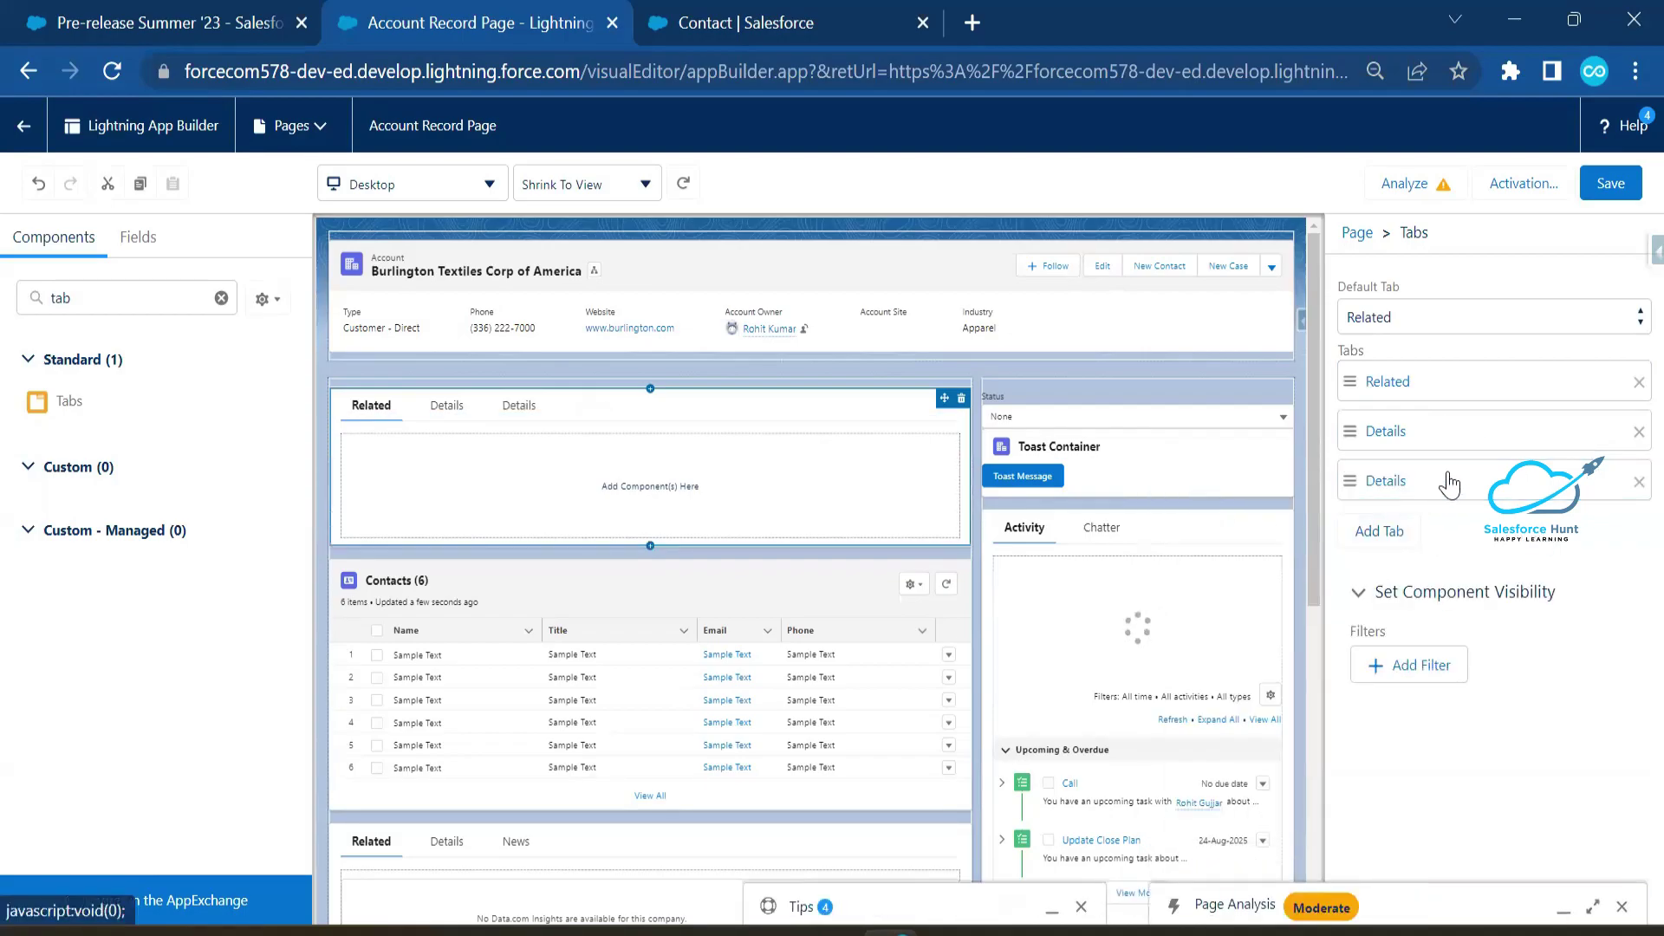
left_click(1405, 488)
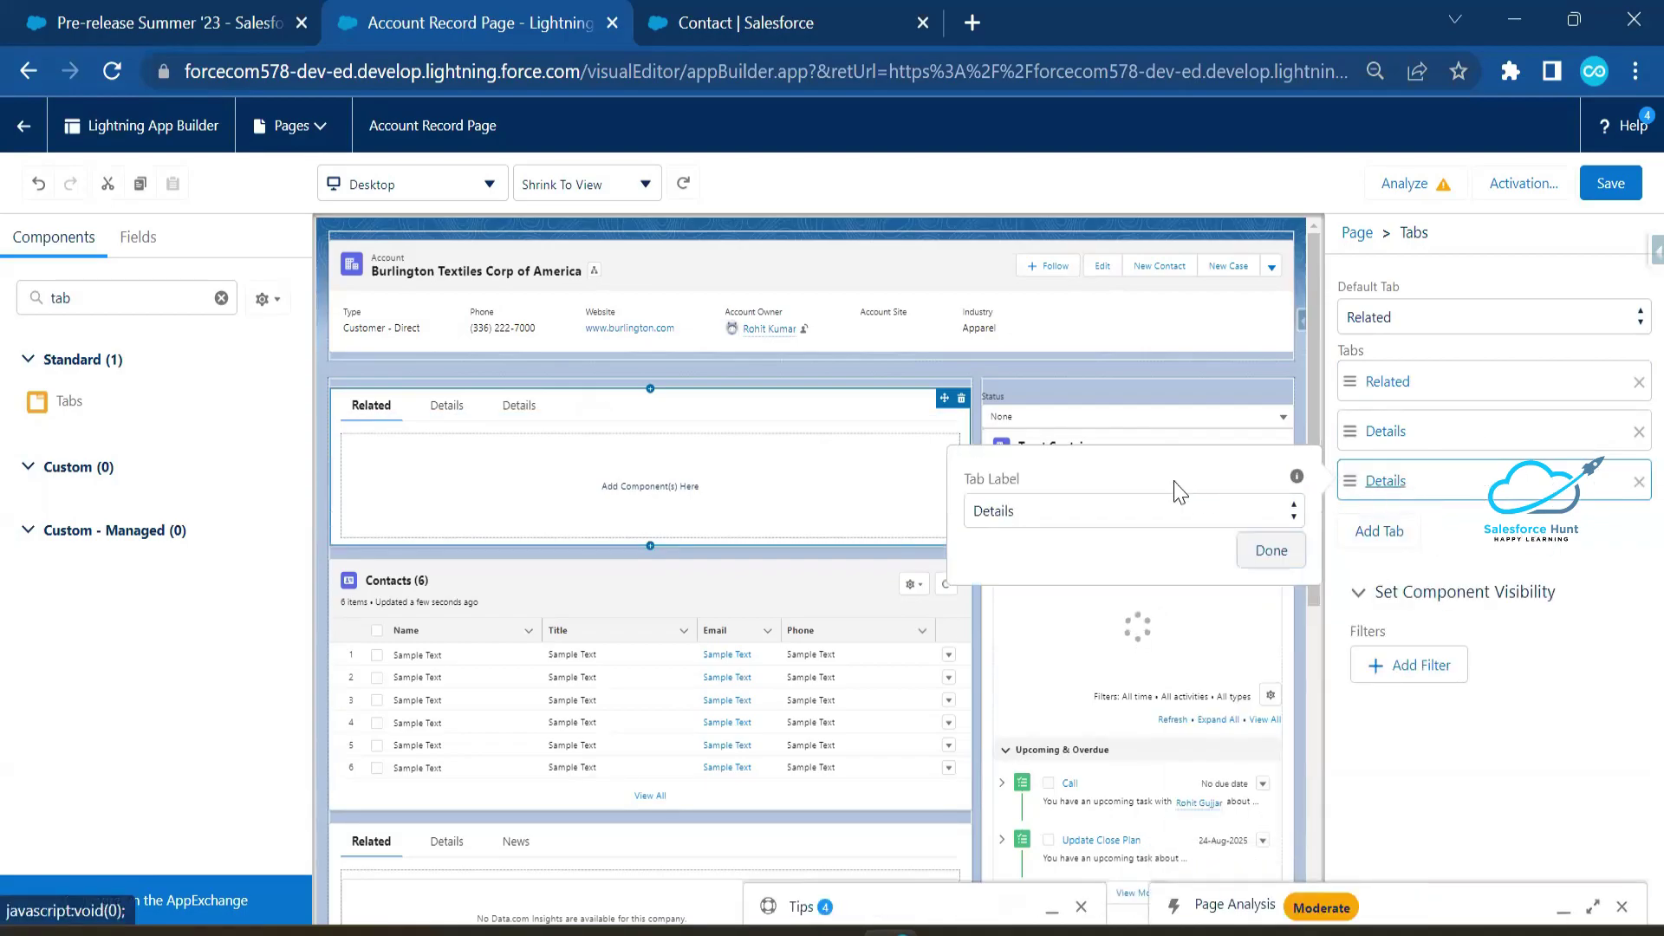
left_click(1122, 518)
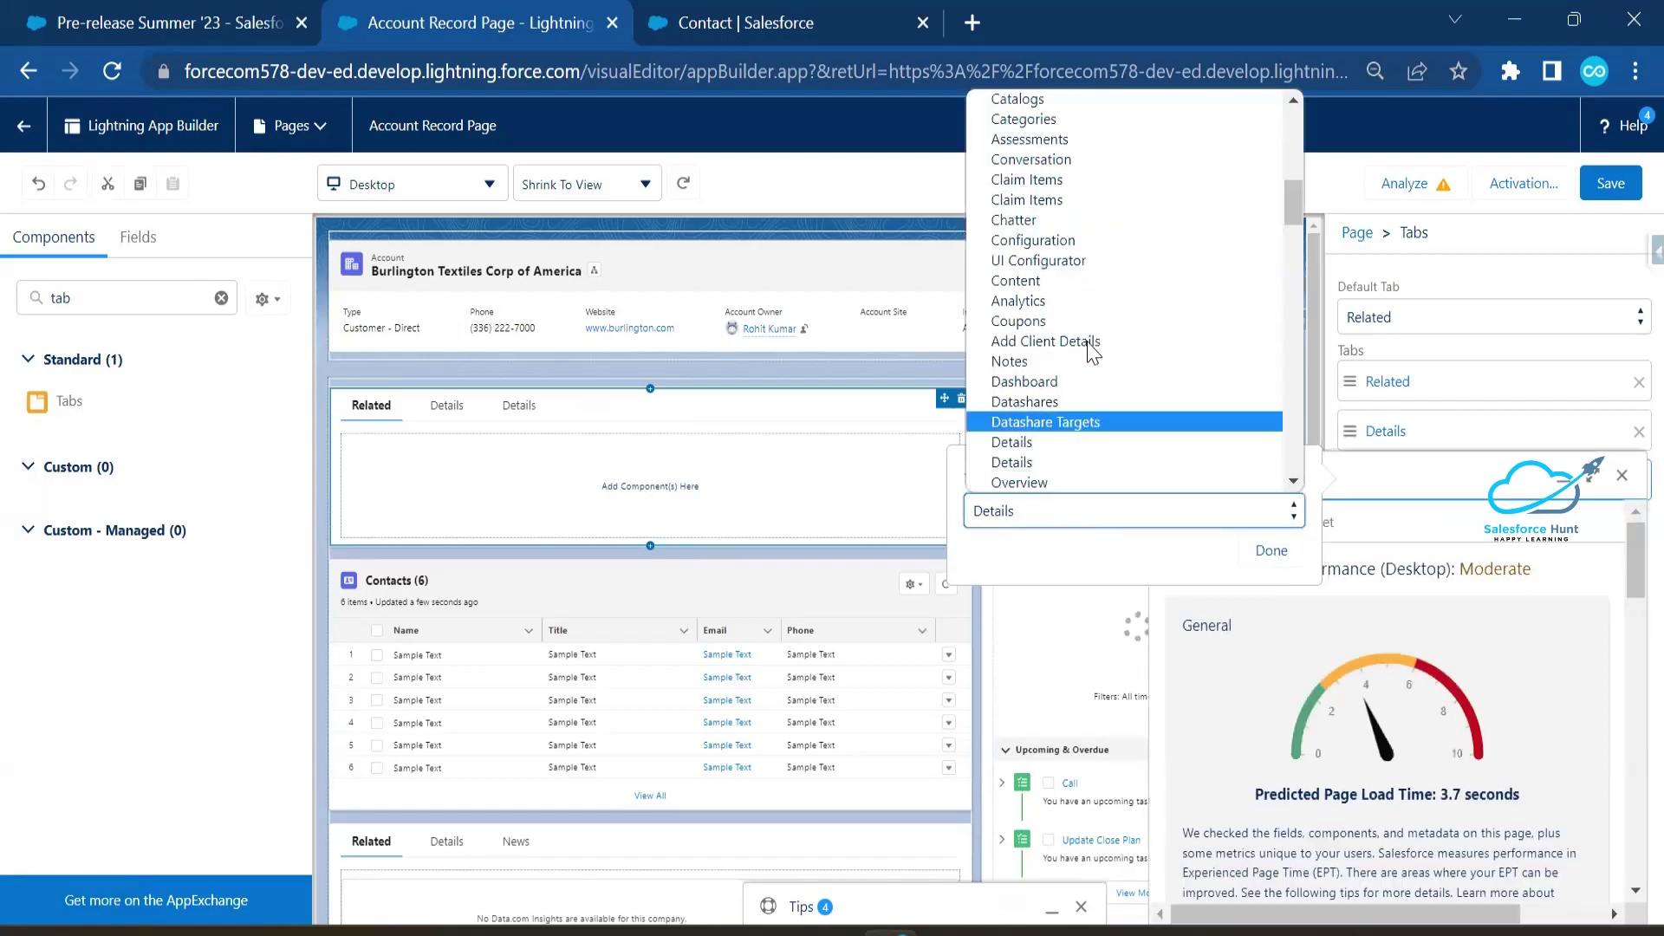
scroll(1074, 165, "up", 10)
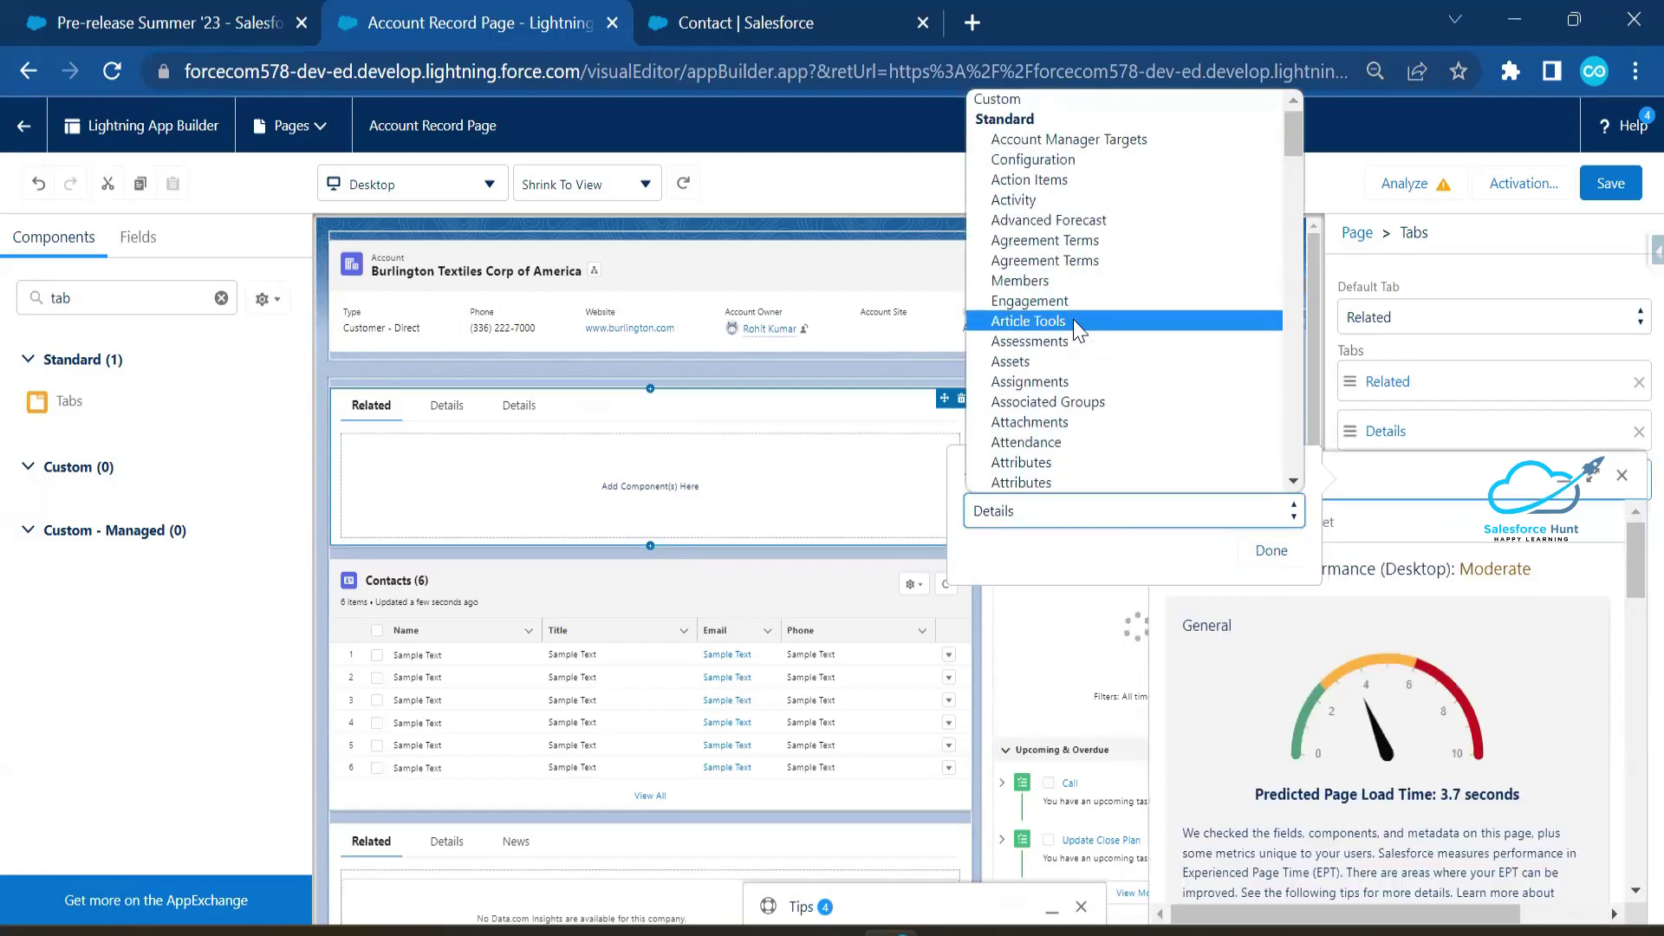
left_click(1052, 202)
left_click(1270, 550)
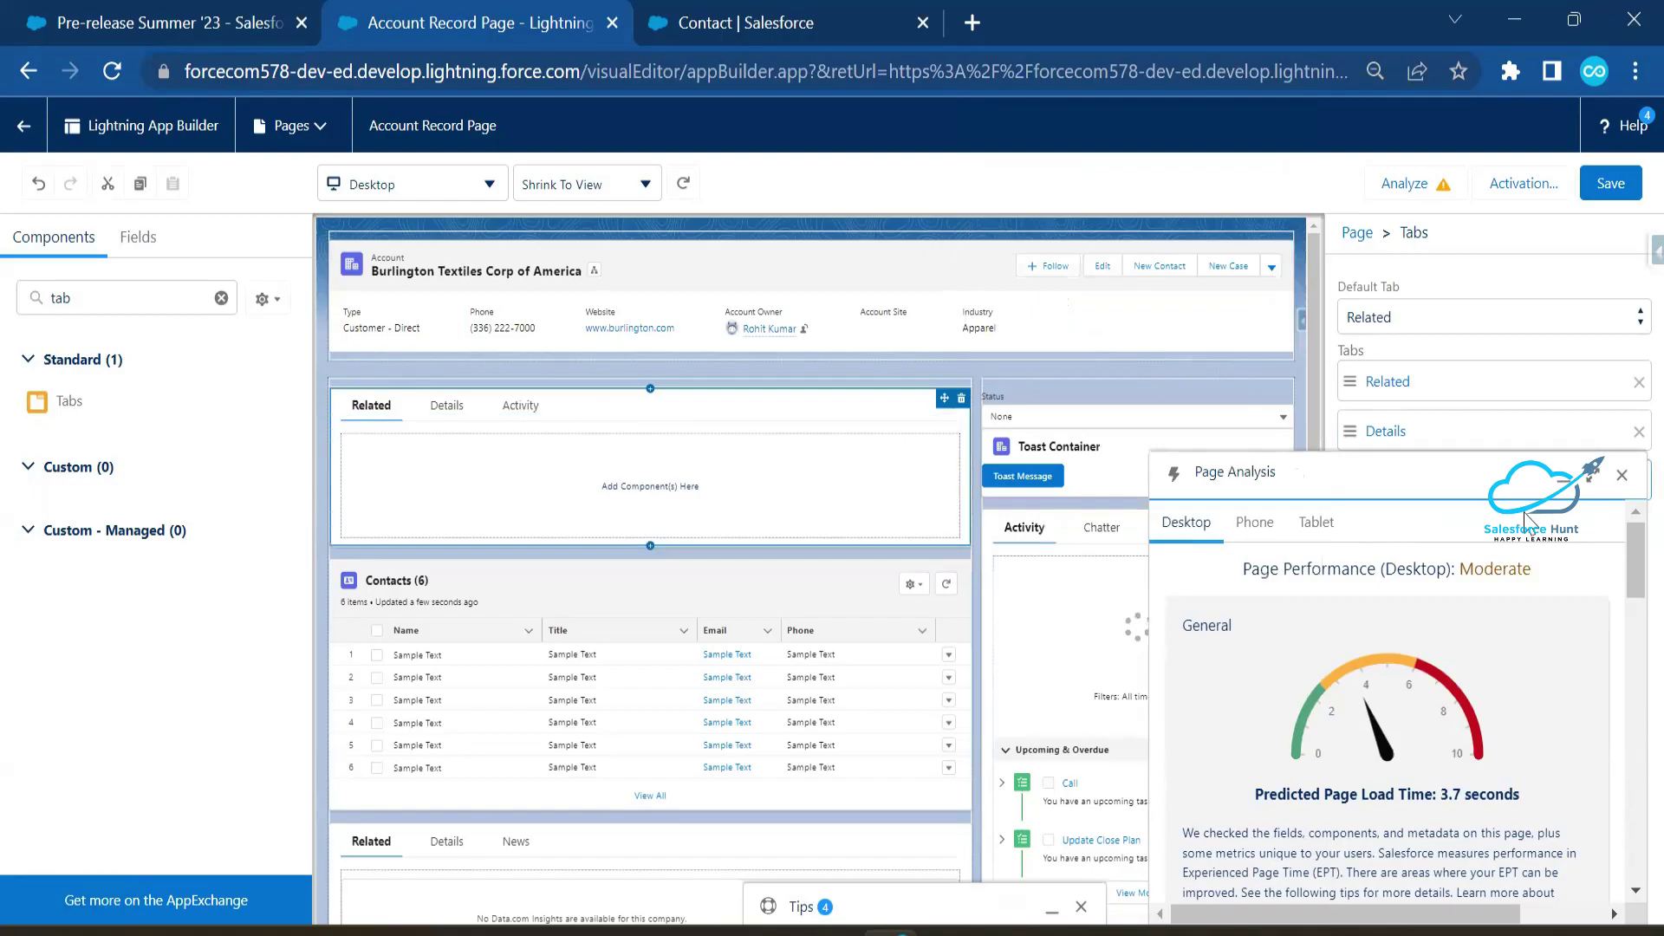
left_click(1622, 475)
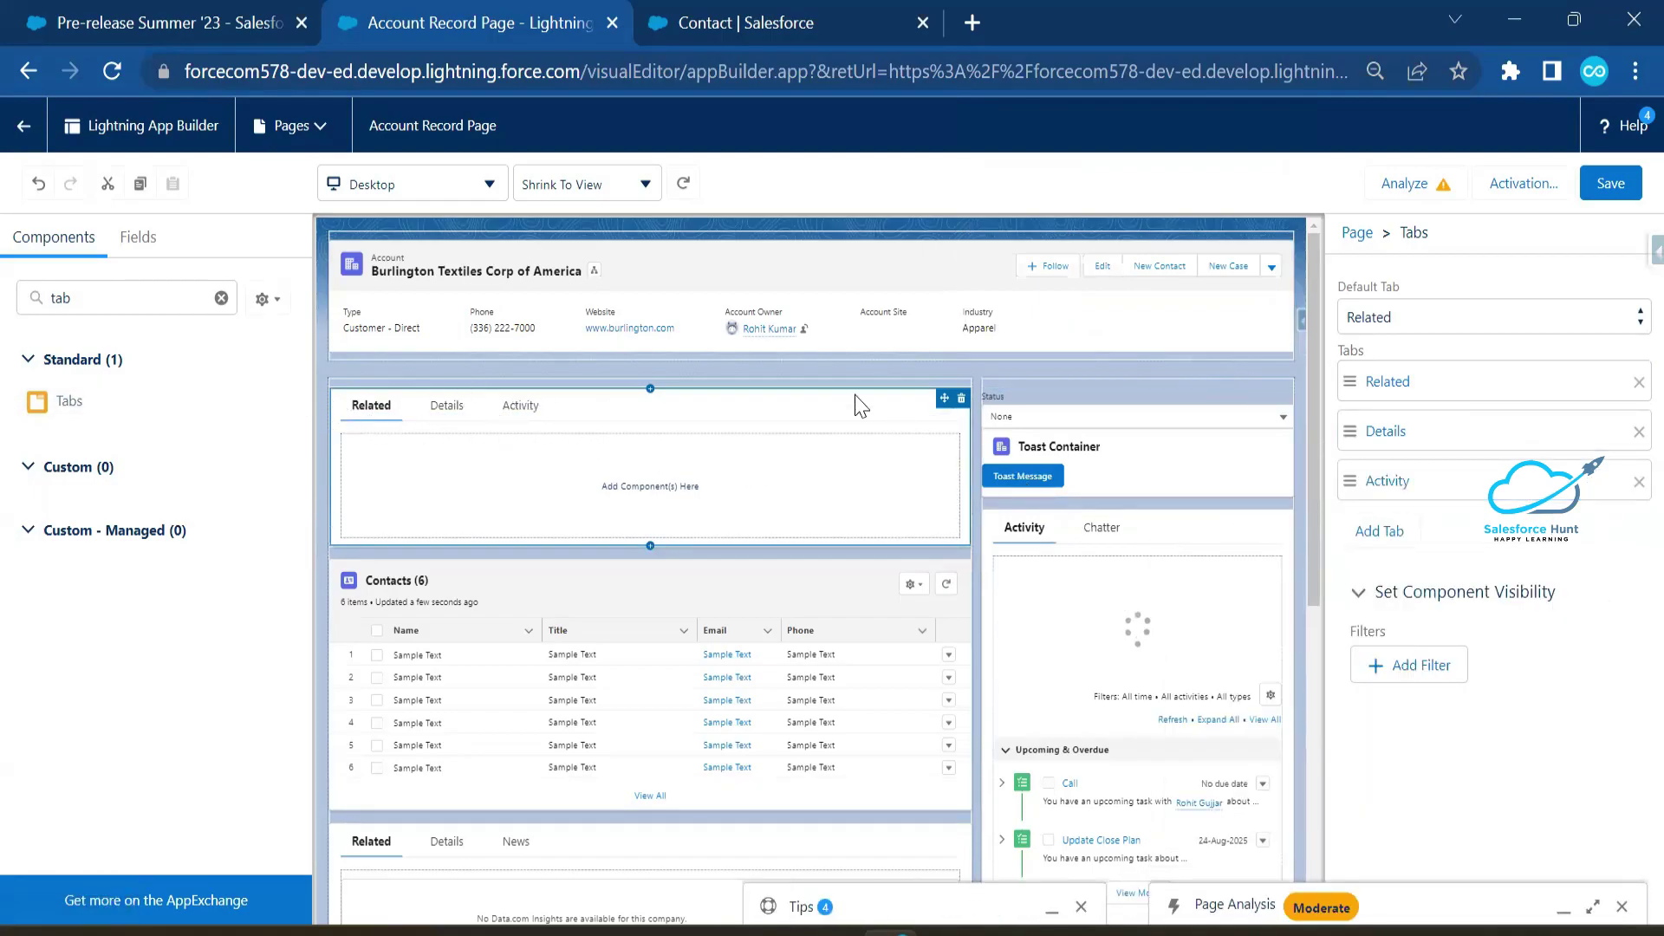
double_click(108, 297)
Drop an Accordion ('acc') atop the right column and toggle its Details and Related sections.
type("acc")
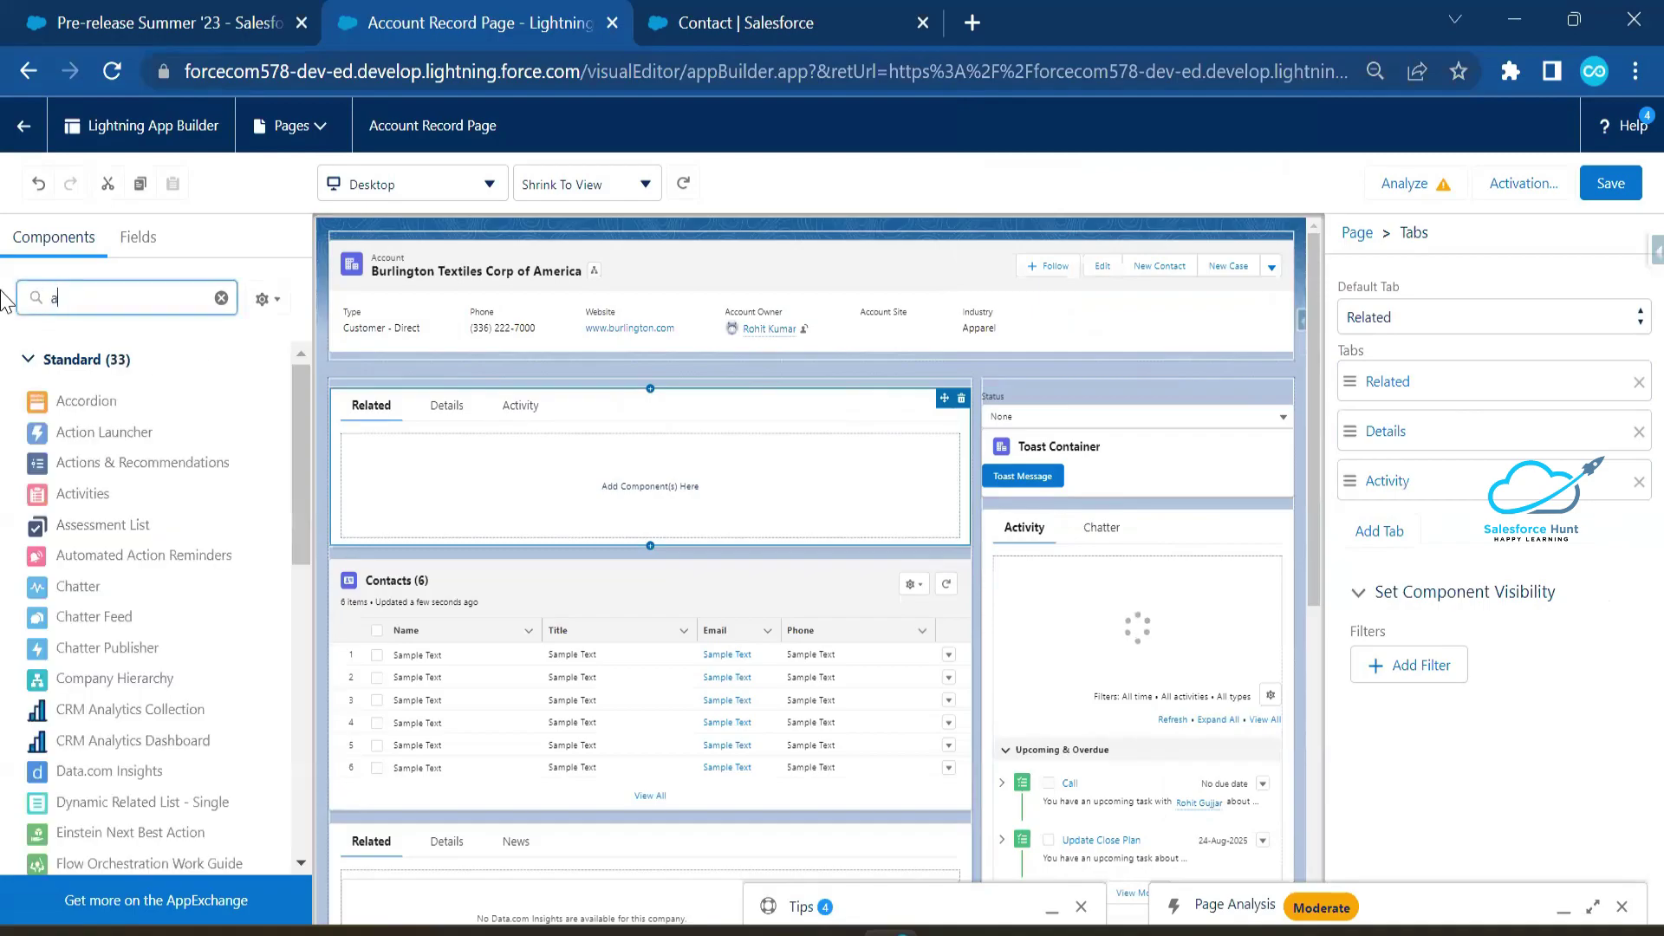
left_click_drag(80, 409, 1064, 390)
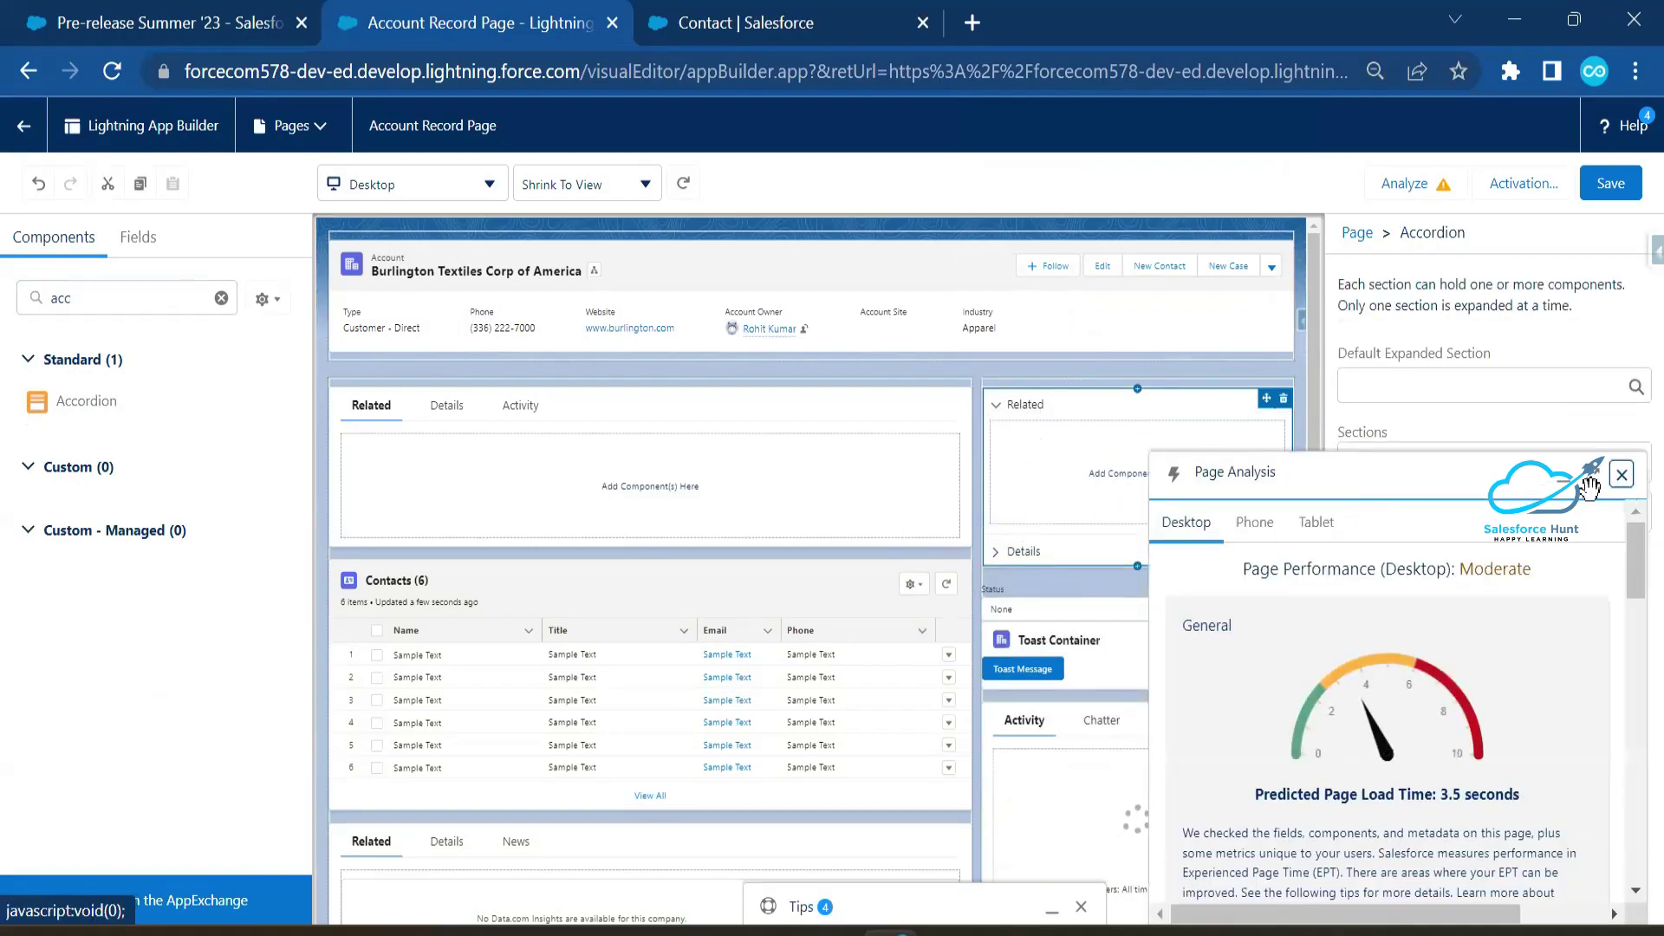
left_click(1622, 475)
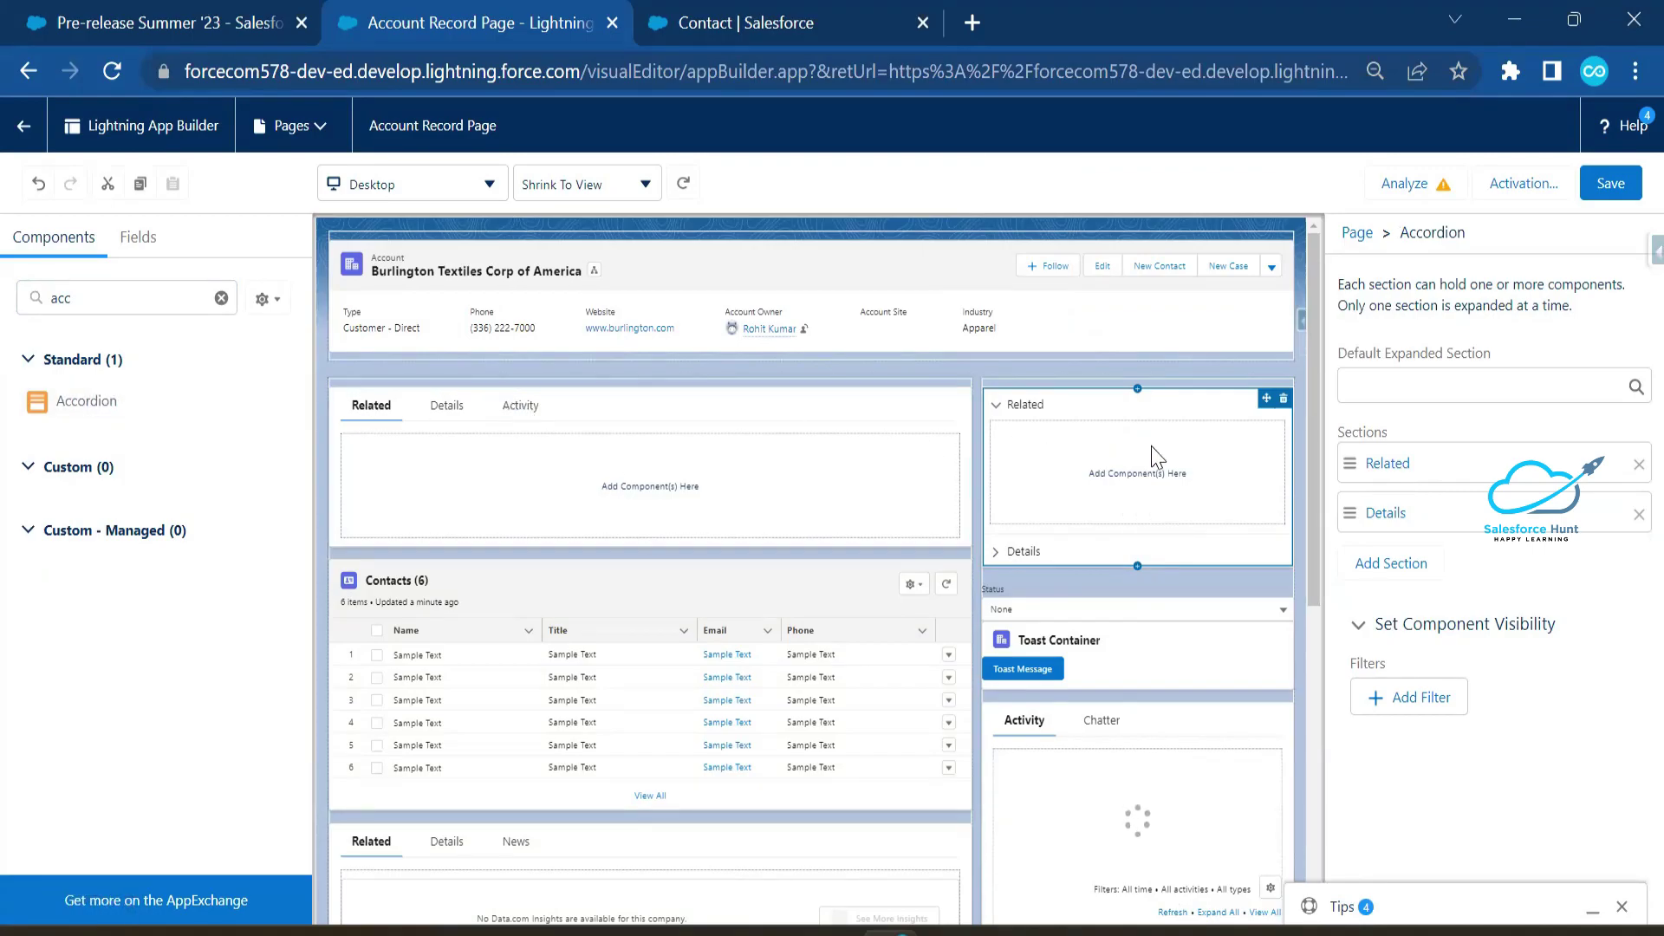
left_click(999, 555)
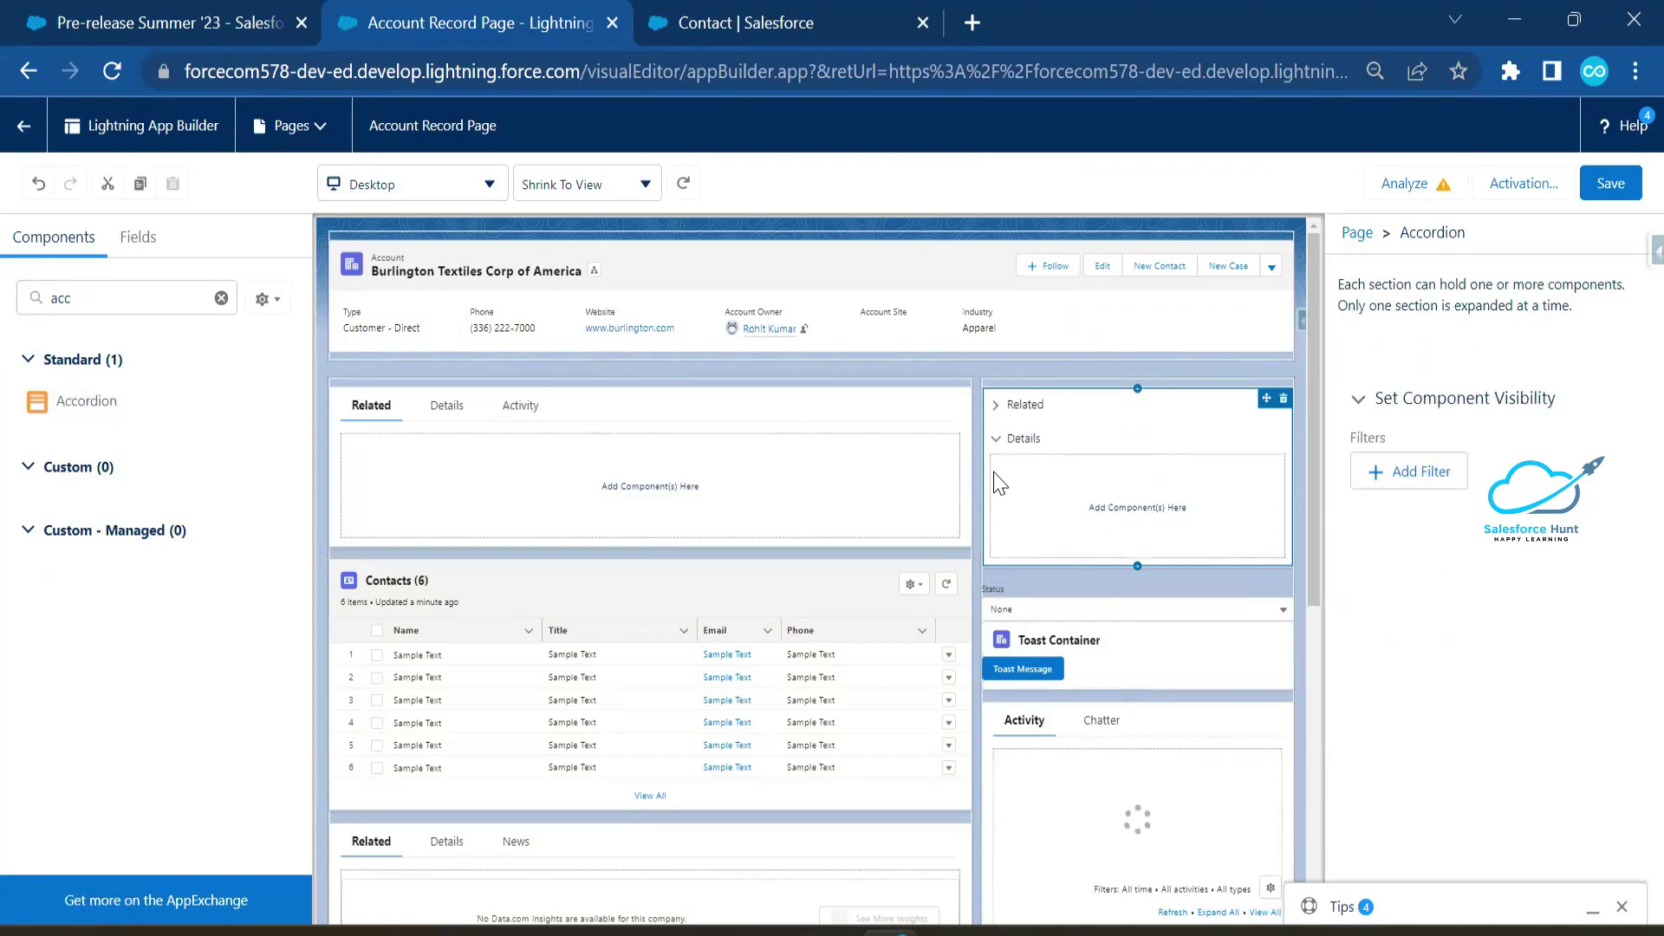
left_click(1001, 555)
left_click(999, 553)
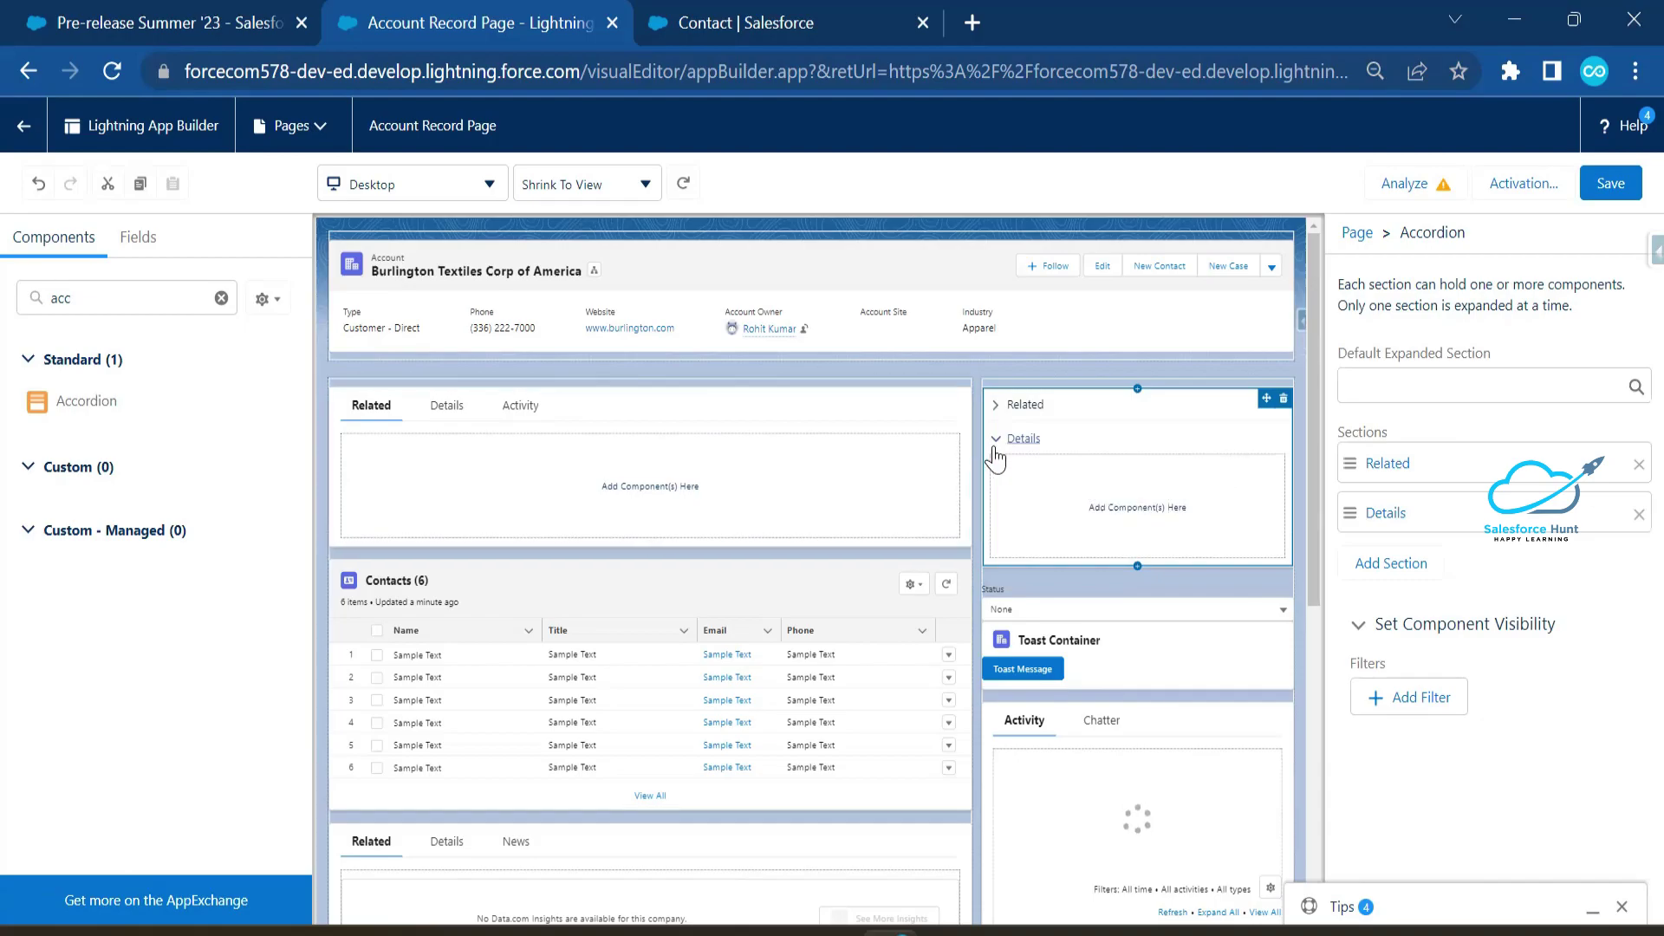
left_click(1014, 478)
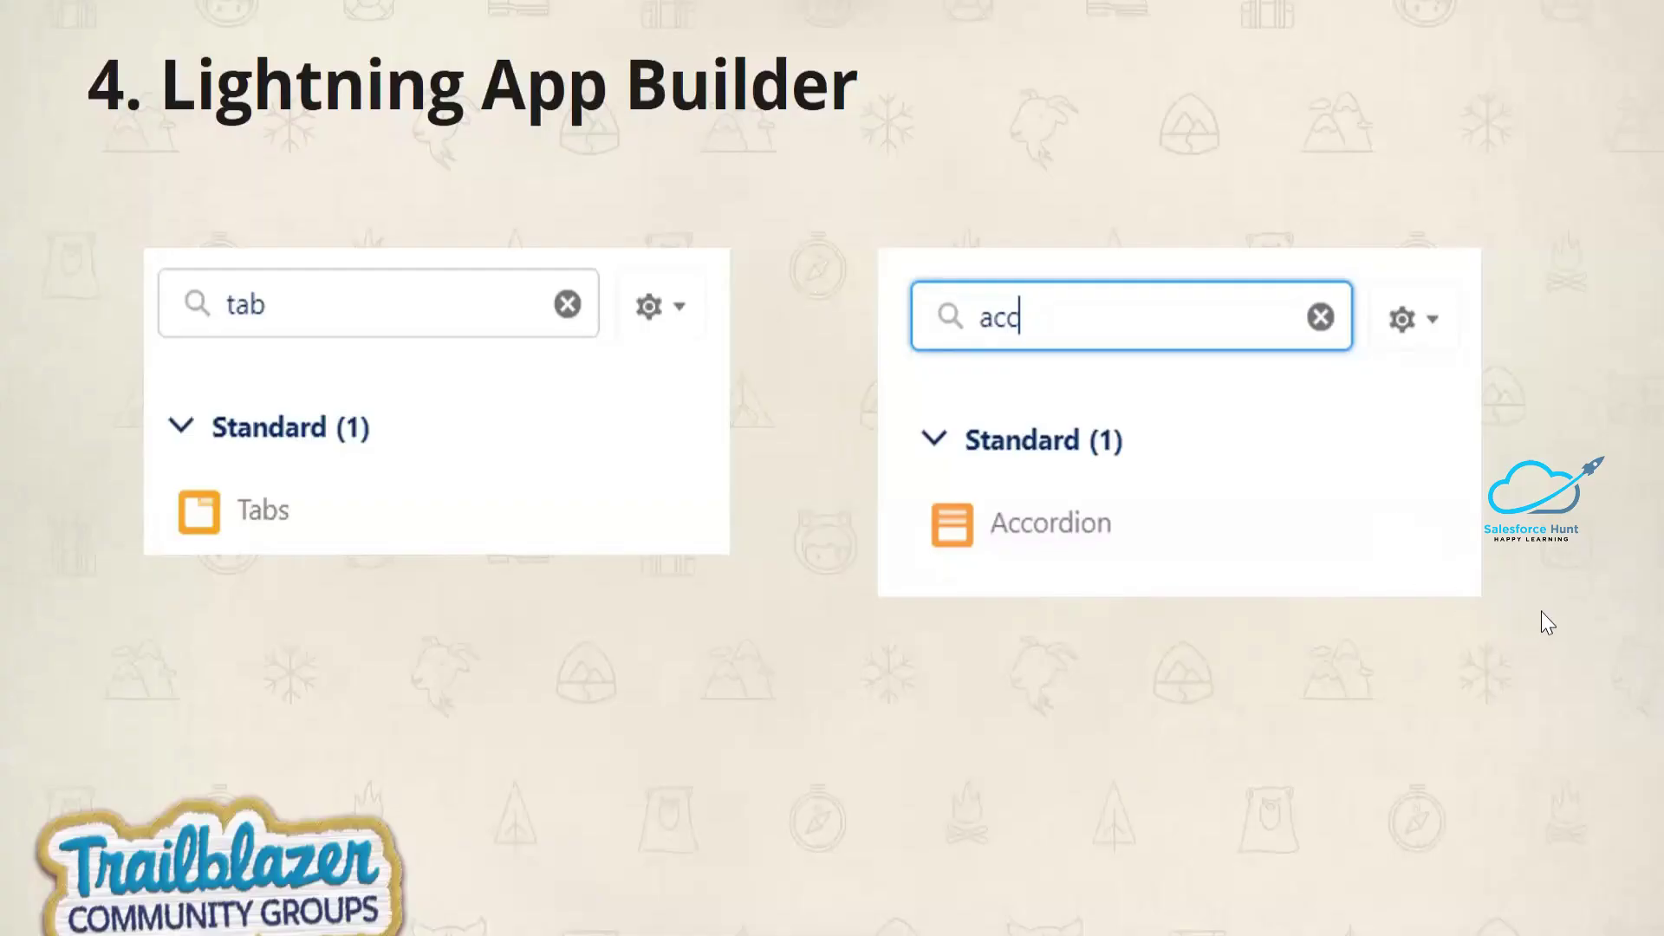
Advance to the Mass Update Contacts slide and clear the App Builder component search.
key("Right")
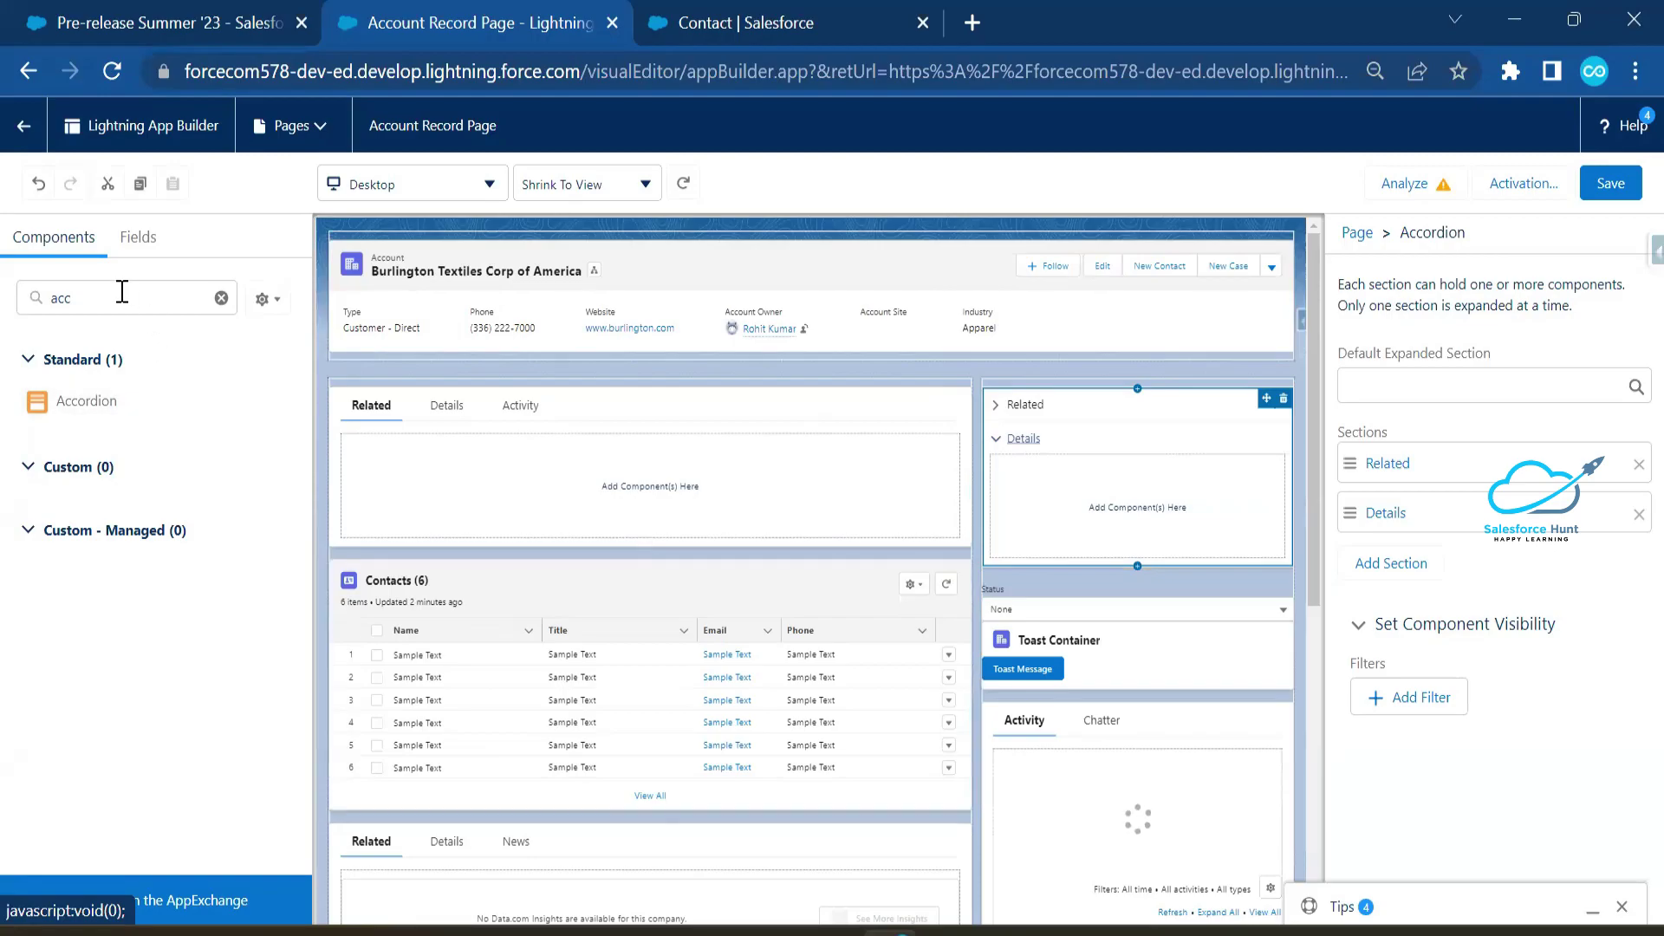
left_click_drag(122, 292, 5, 312)
key("BackSpace")
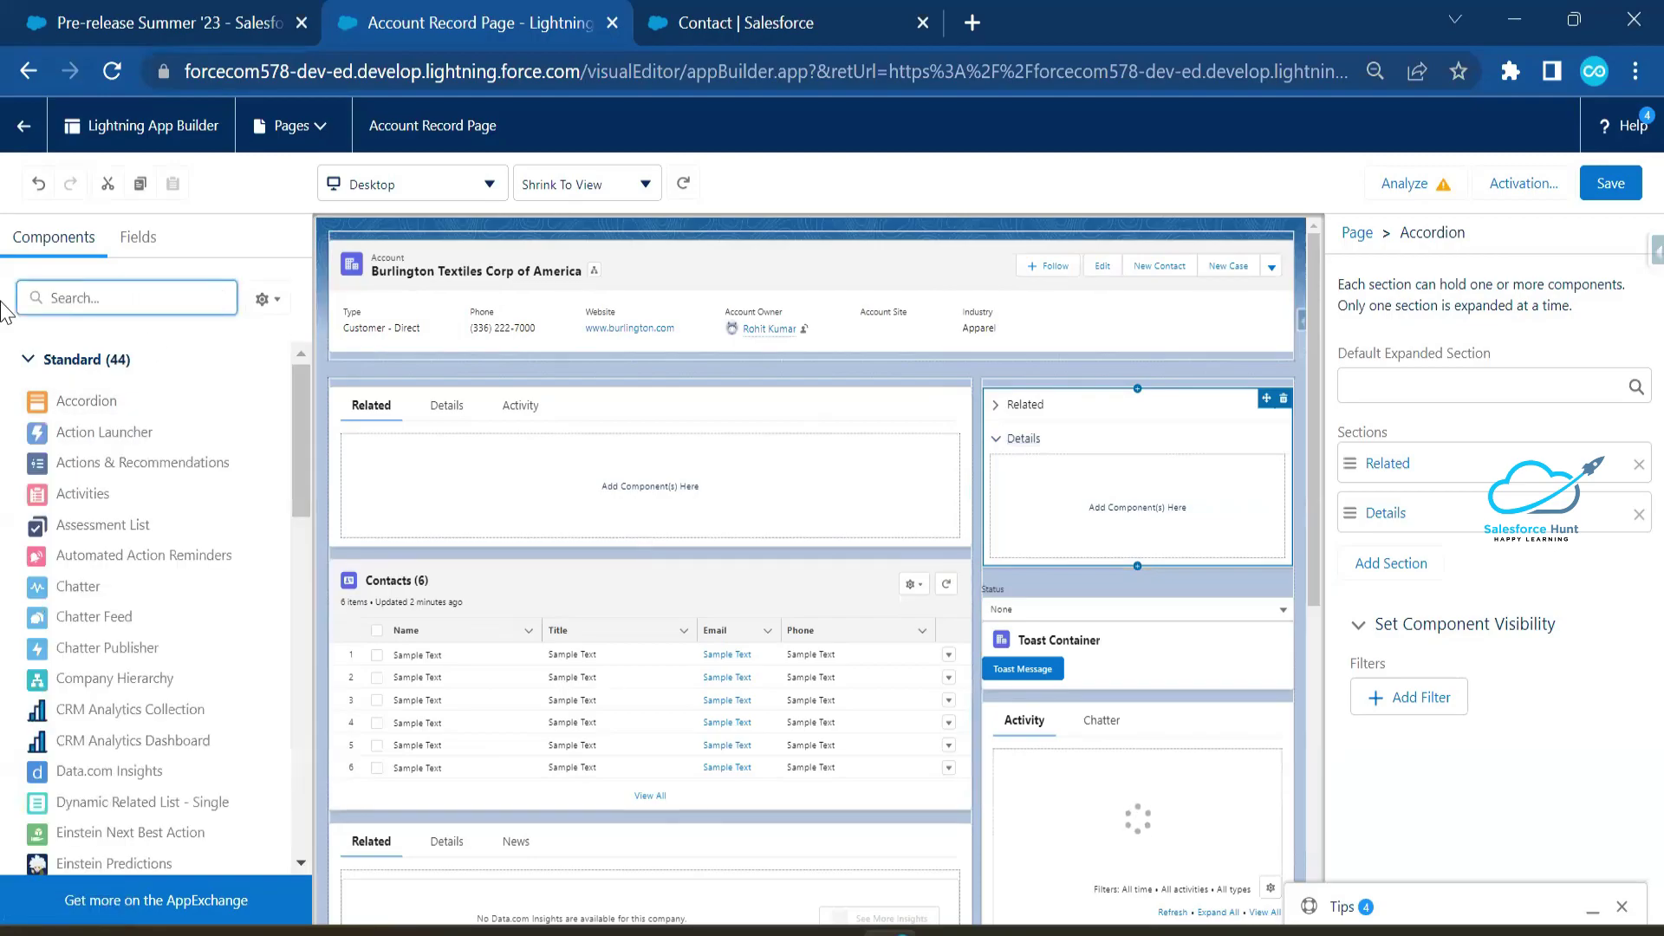
Search components for 'dyna', annotate Dynamic Related List – Single and the Contacts (6) list, then go back.
type("dyna")
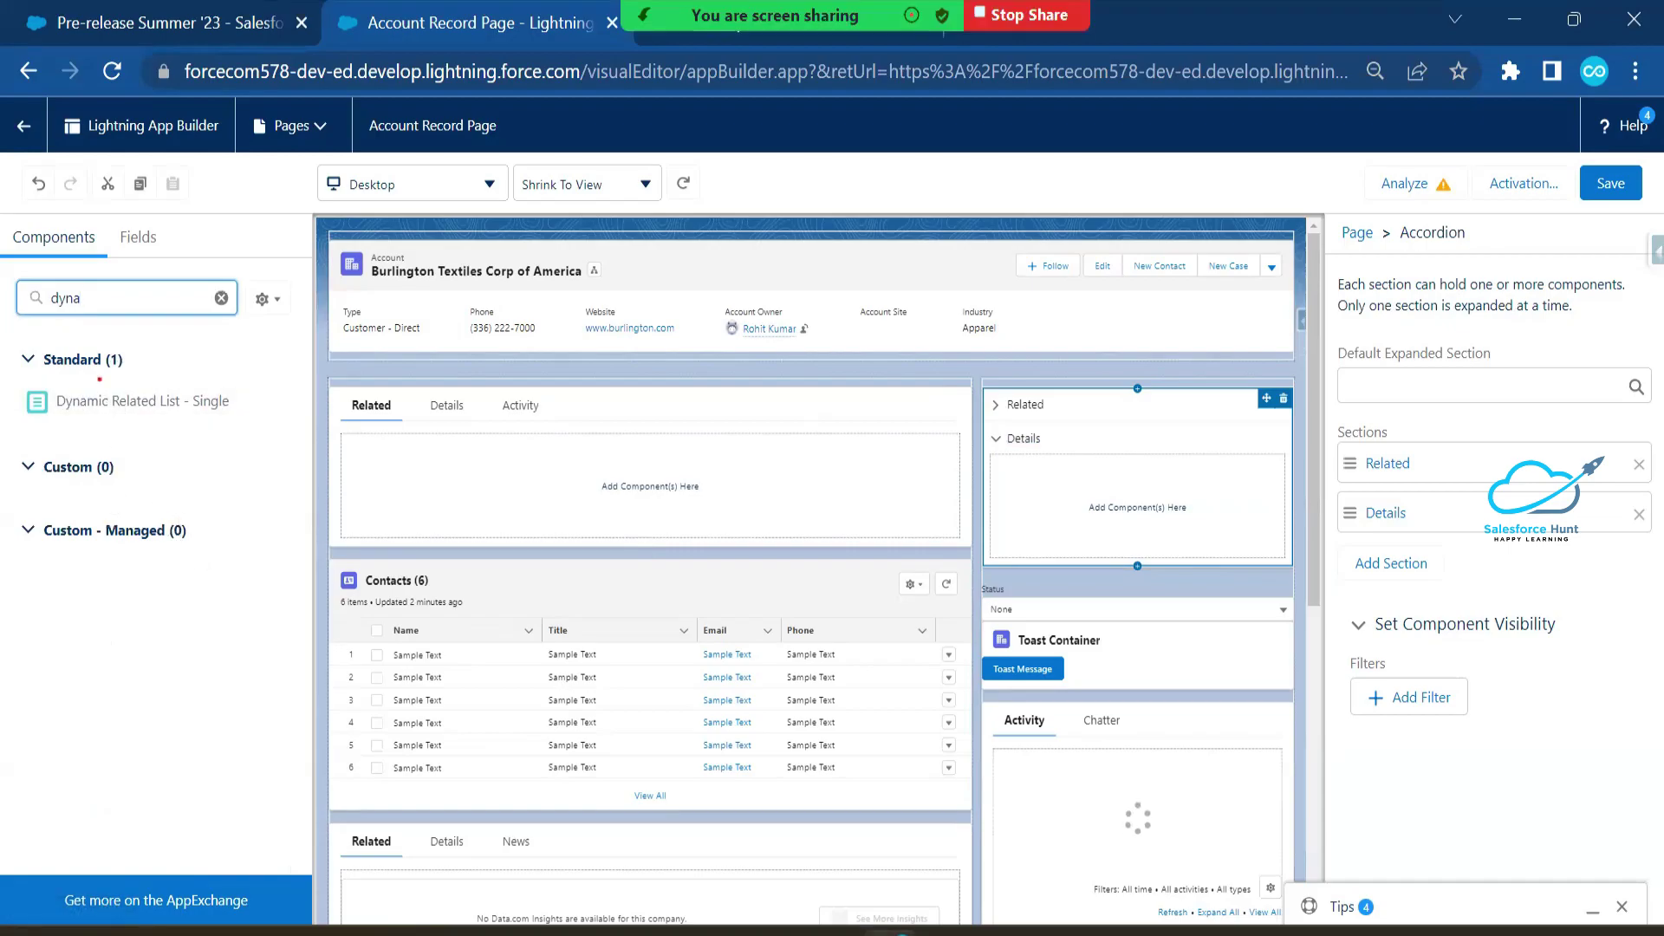
left_click_drag(14, 349, 267, 443)
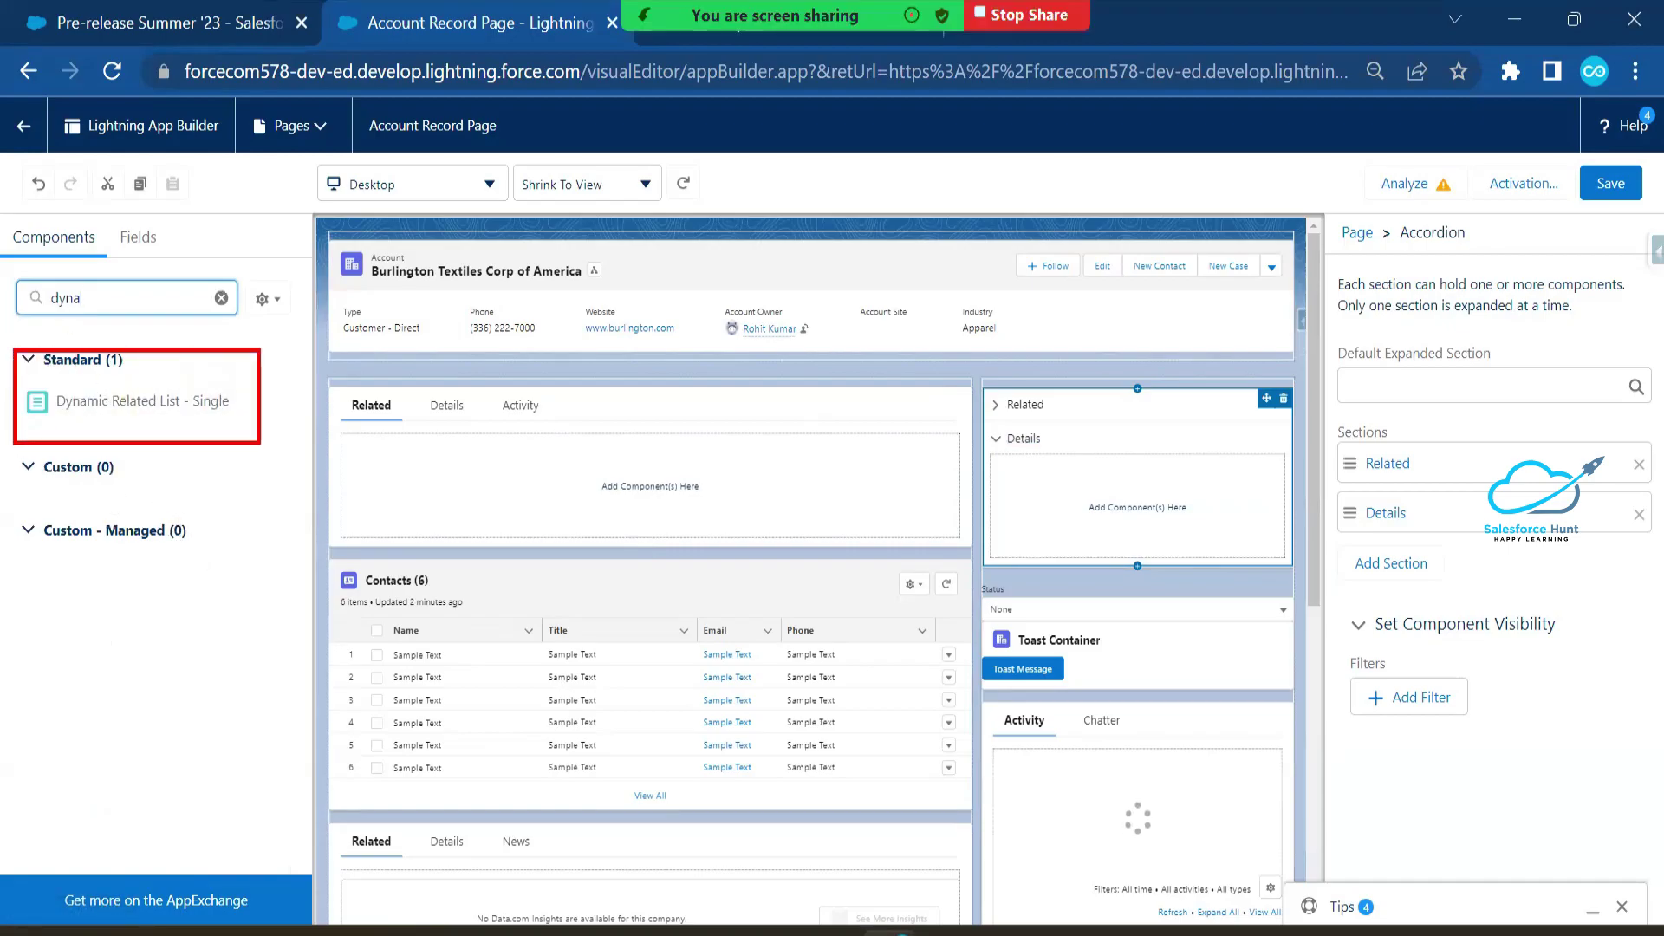
left_click_drag(57, 415, 171, 419)
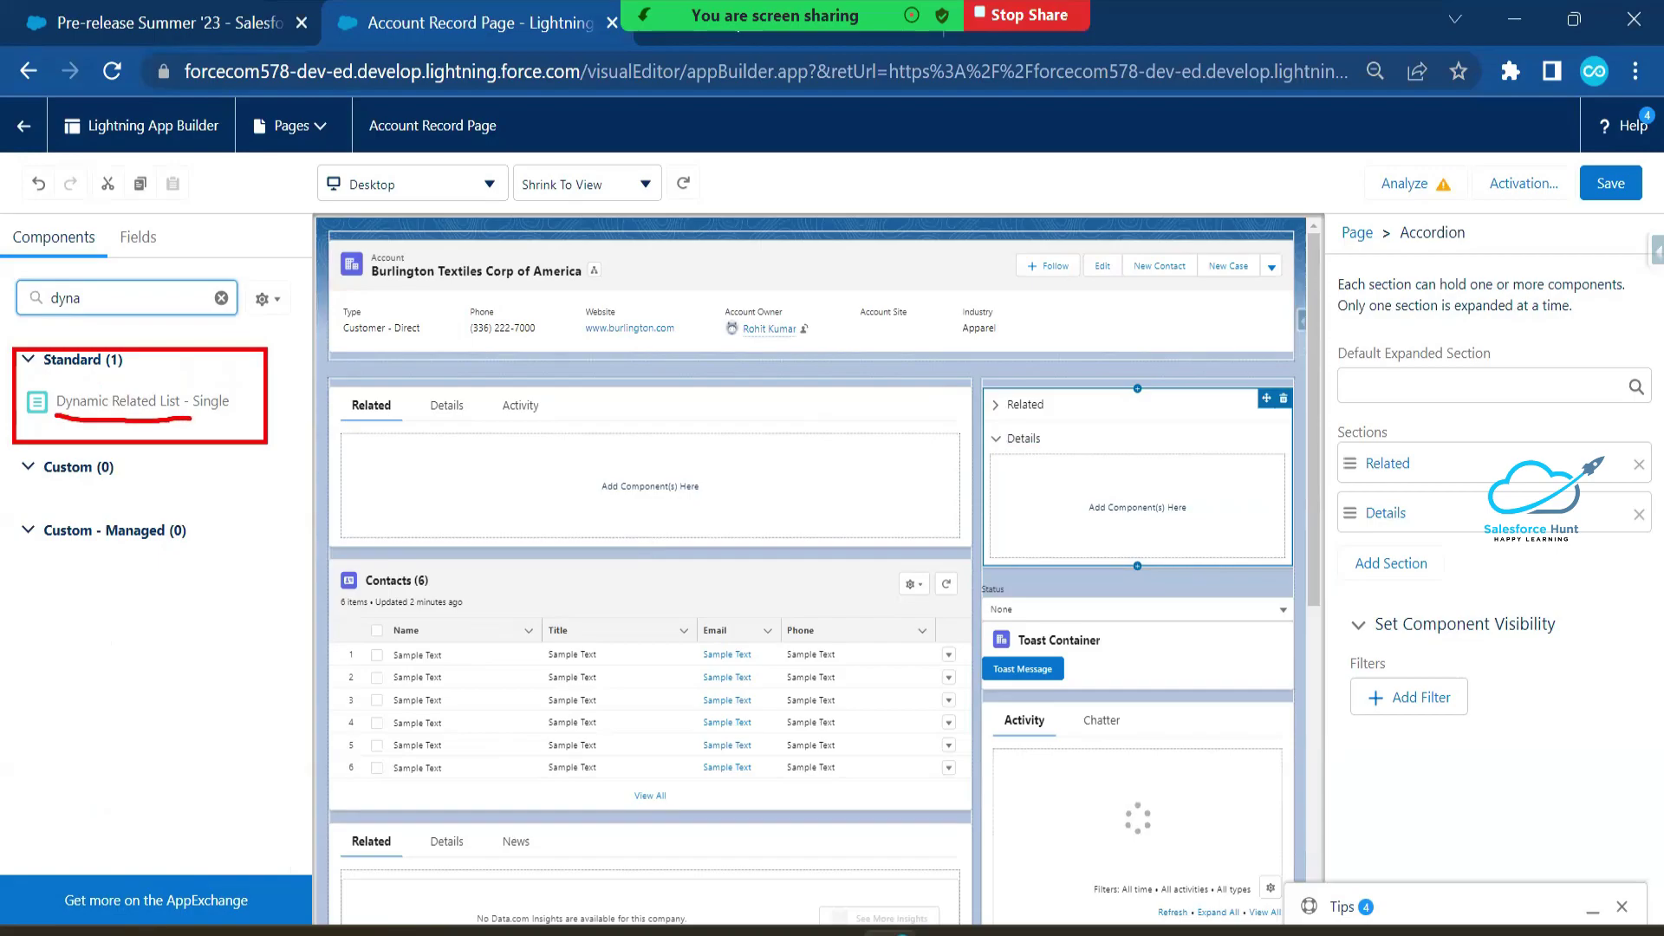
left_click_drag(278, 348, 392, 565)
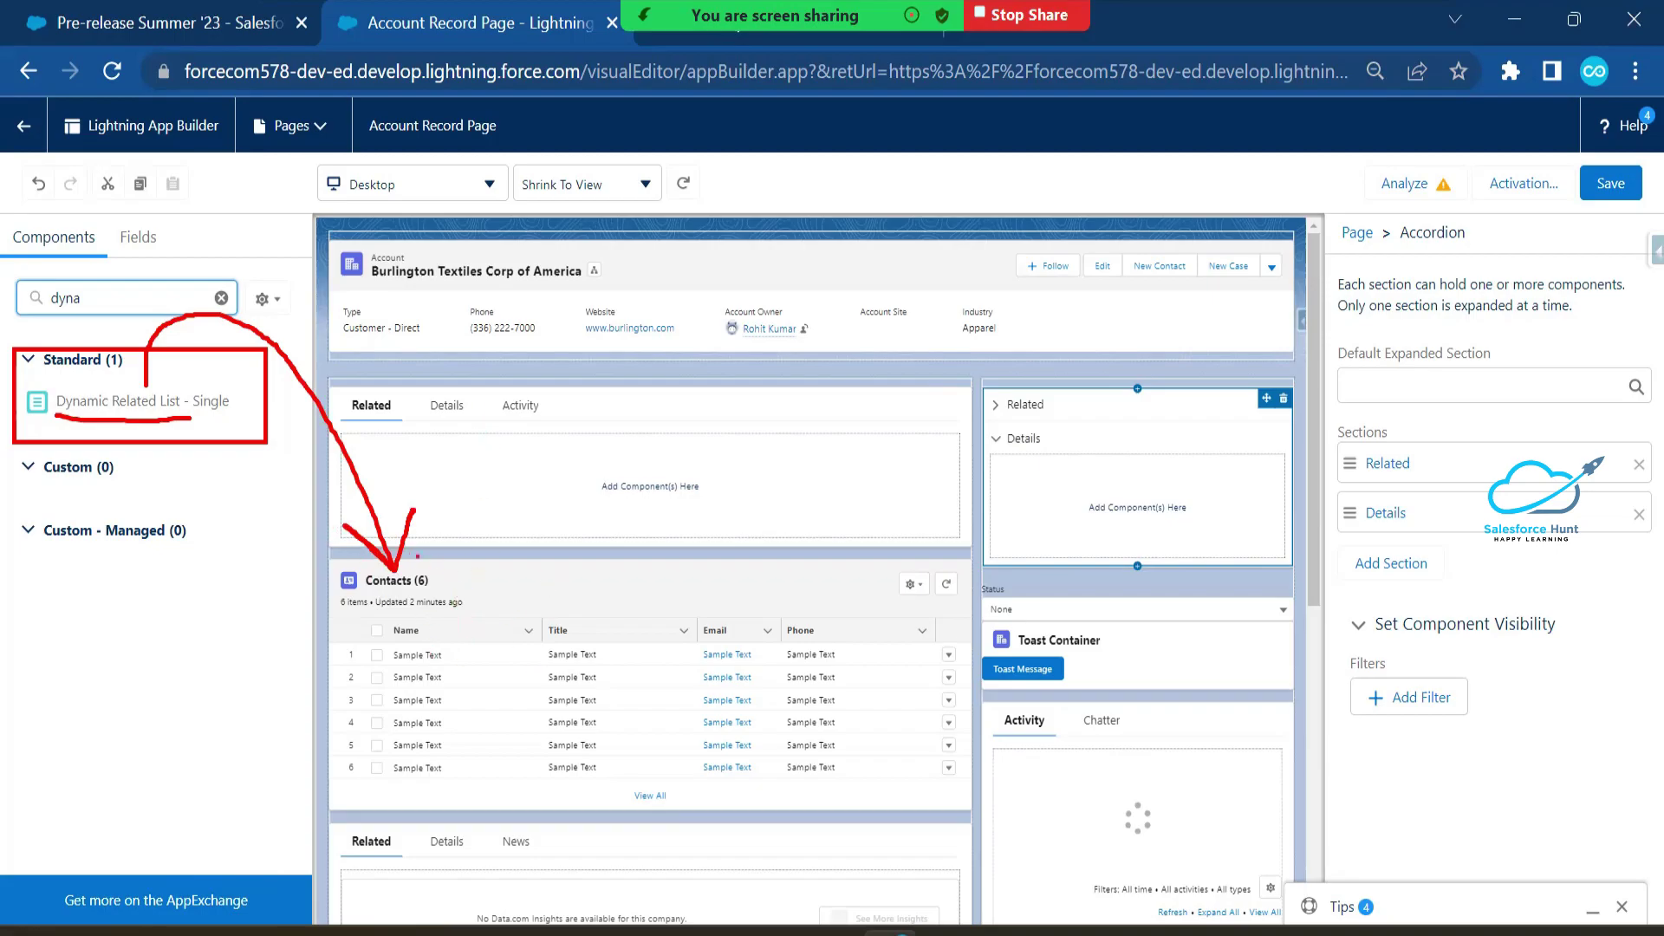
left_click_drag(359, 594, 448, 590)
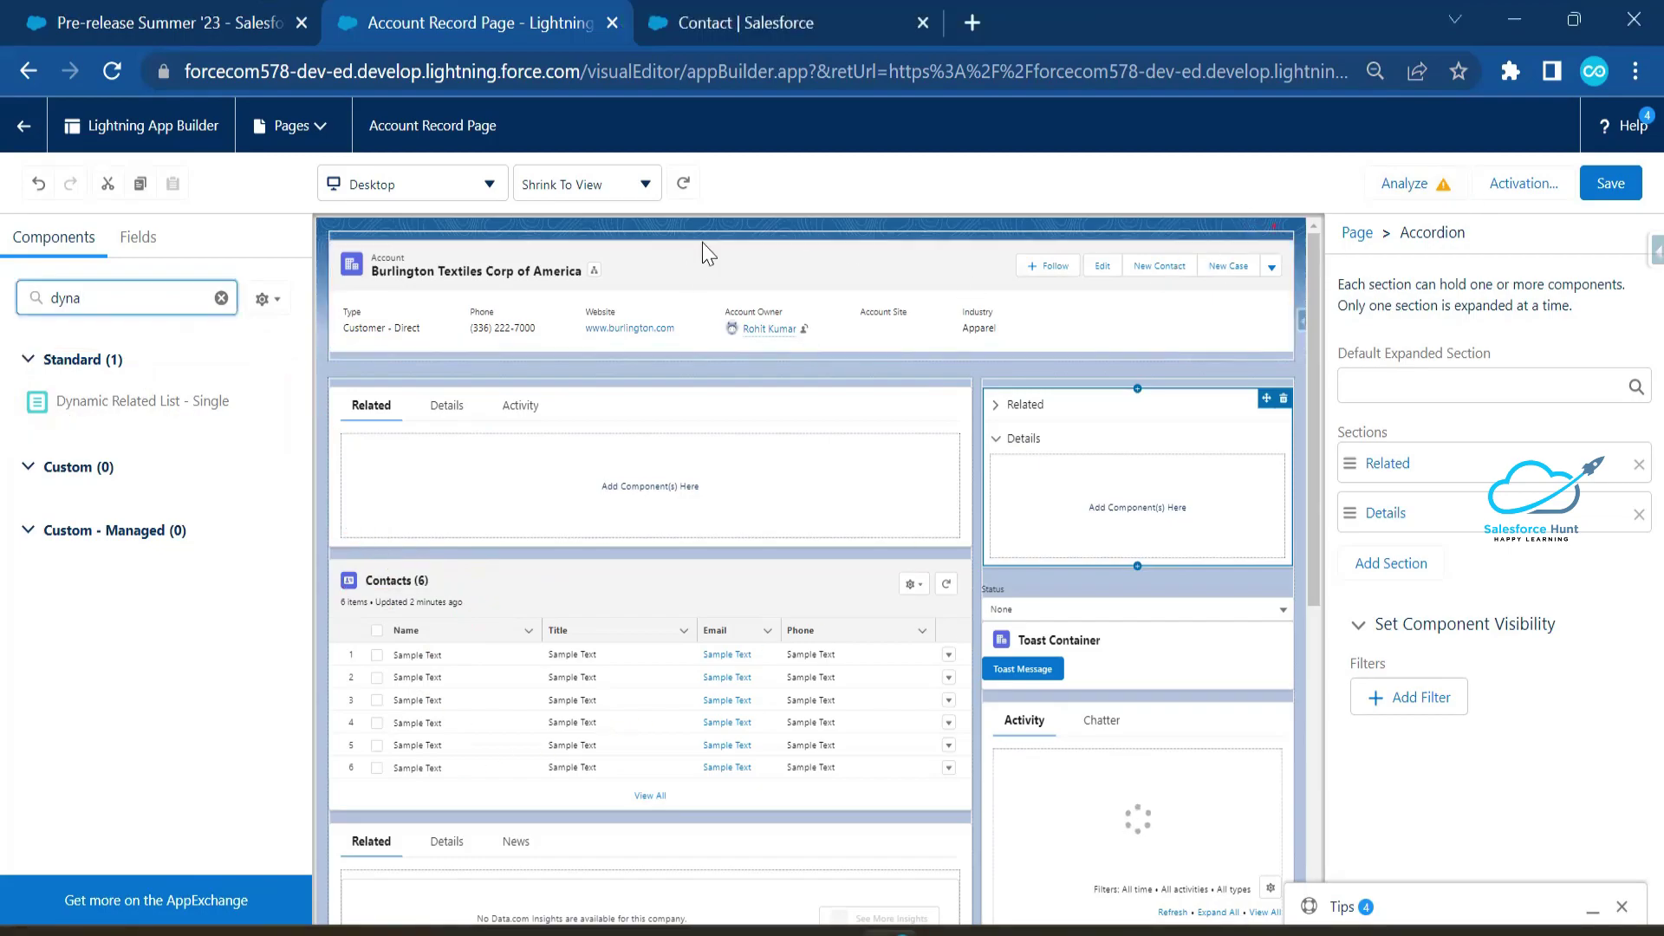
left_click(25, 136)
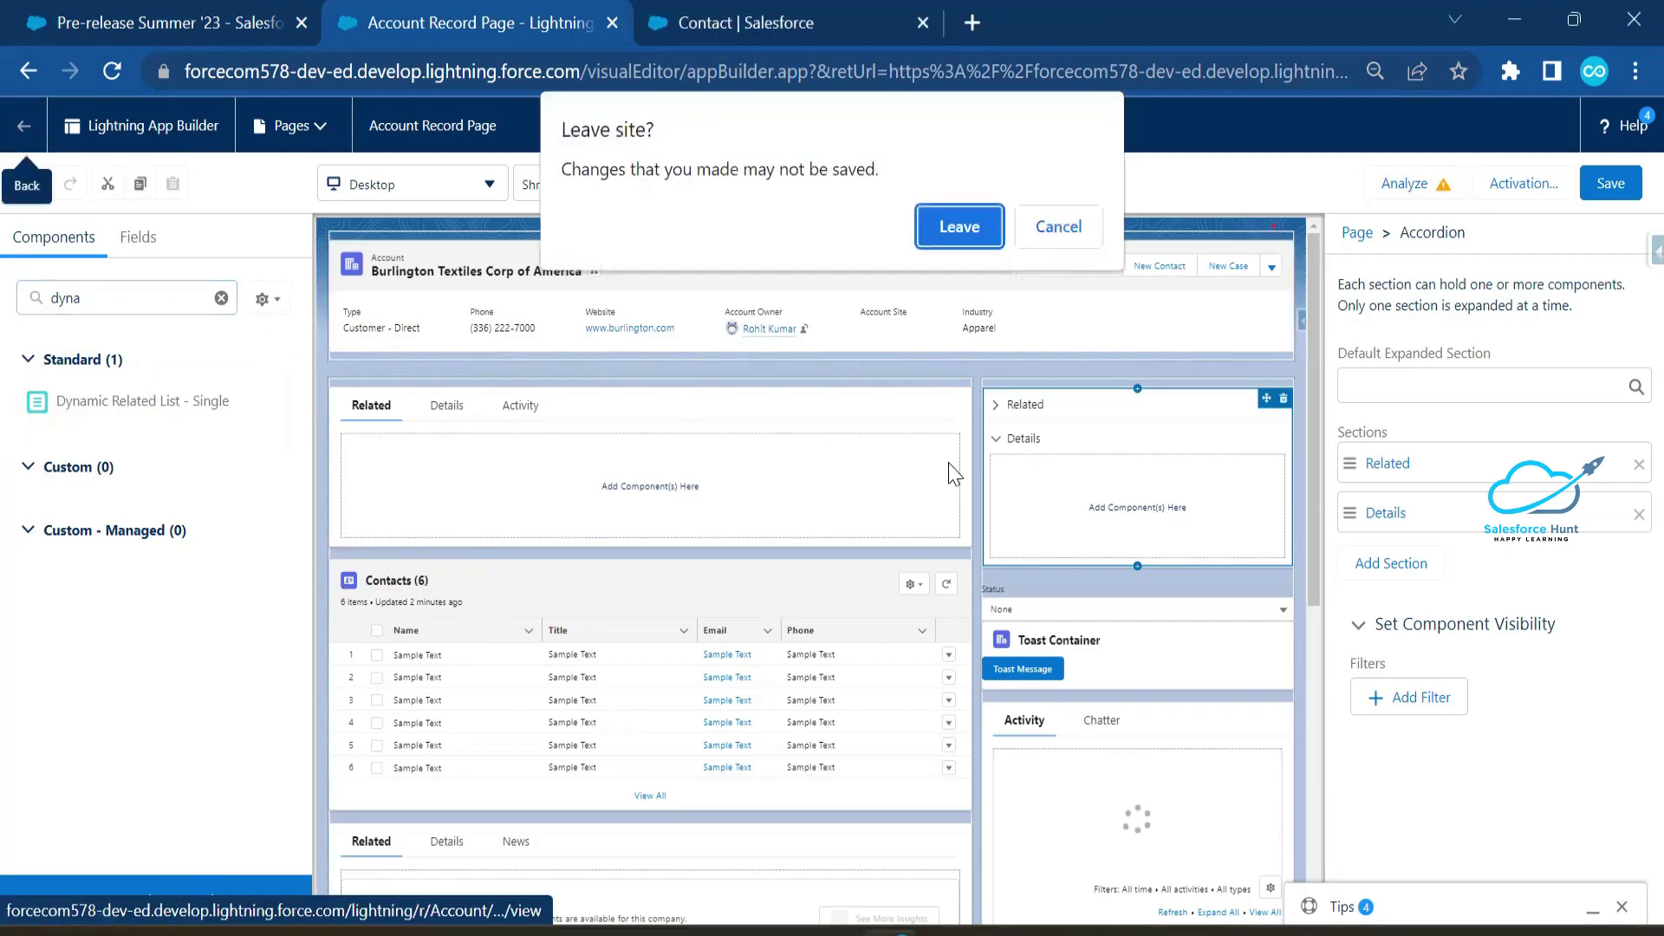
Confirm Leave in the 'Leave site?' dialog, discarding unsaved builder changes.
left_click(980, 246)
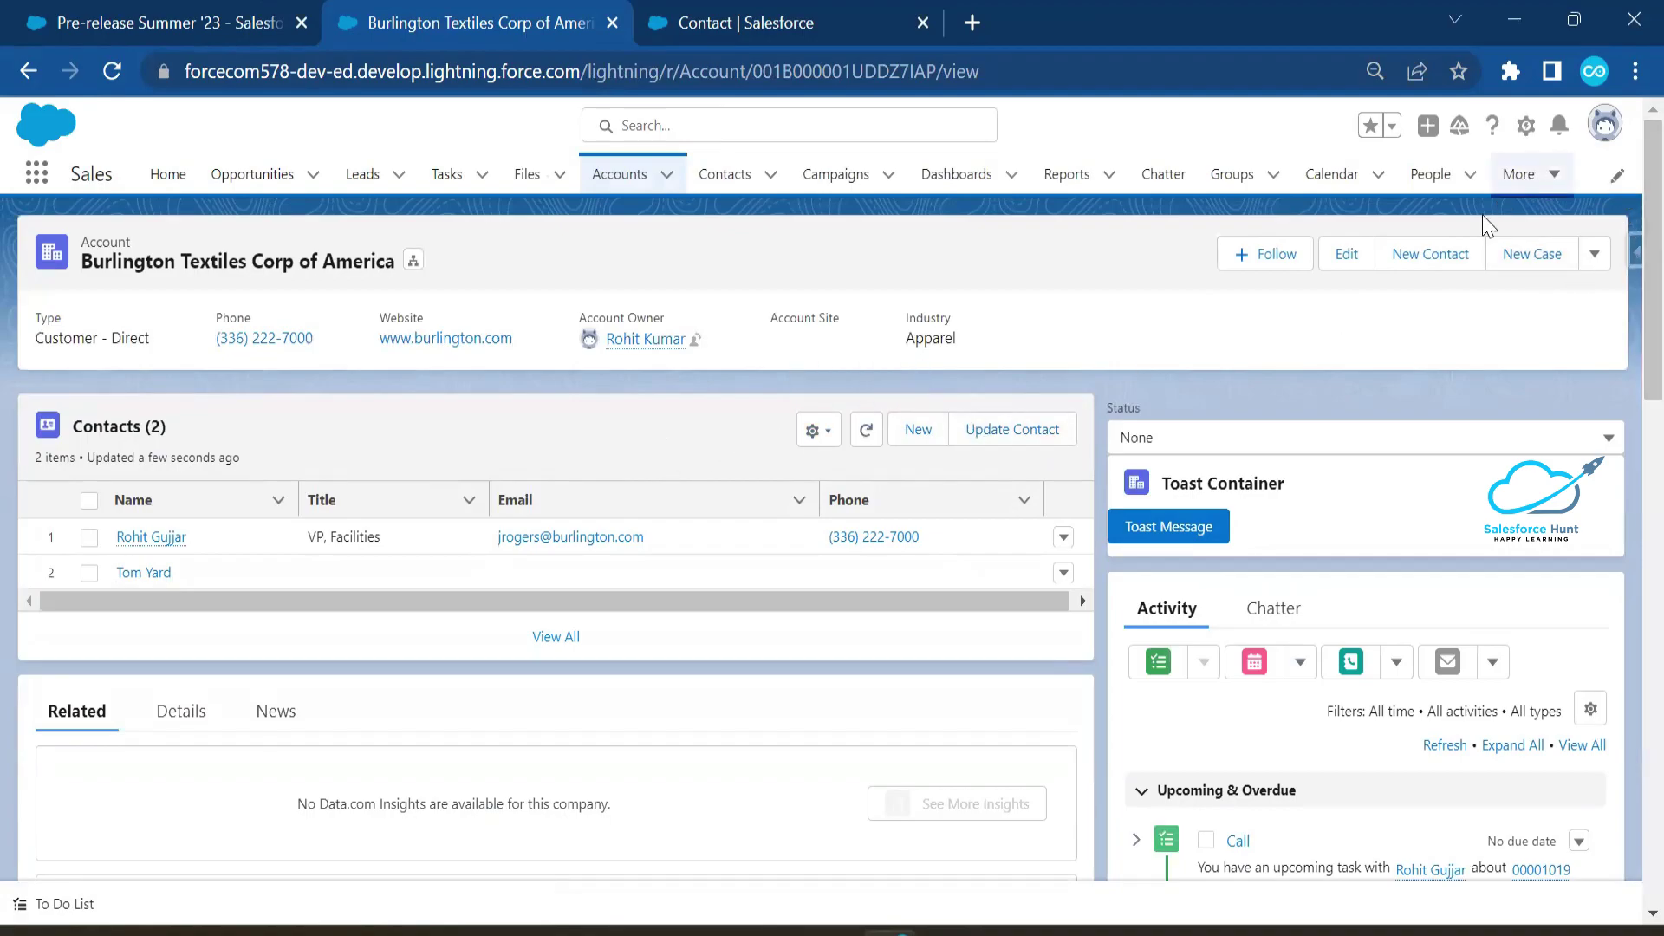
View the Account object's Buttons, Links, and Actions, then return to the Burlington Textiles record.
left_click(1527, 142)
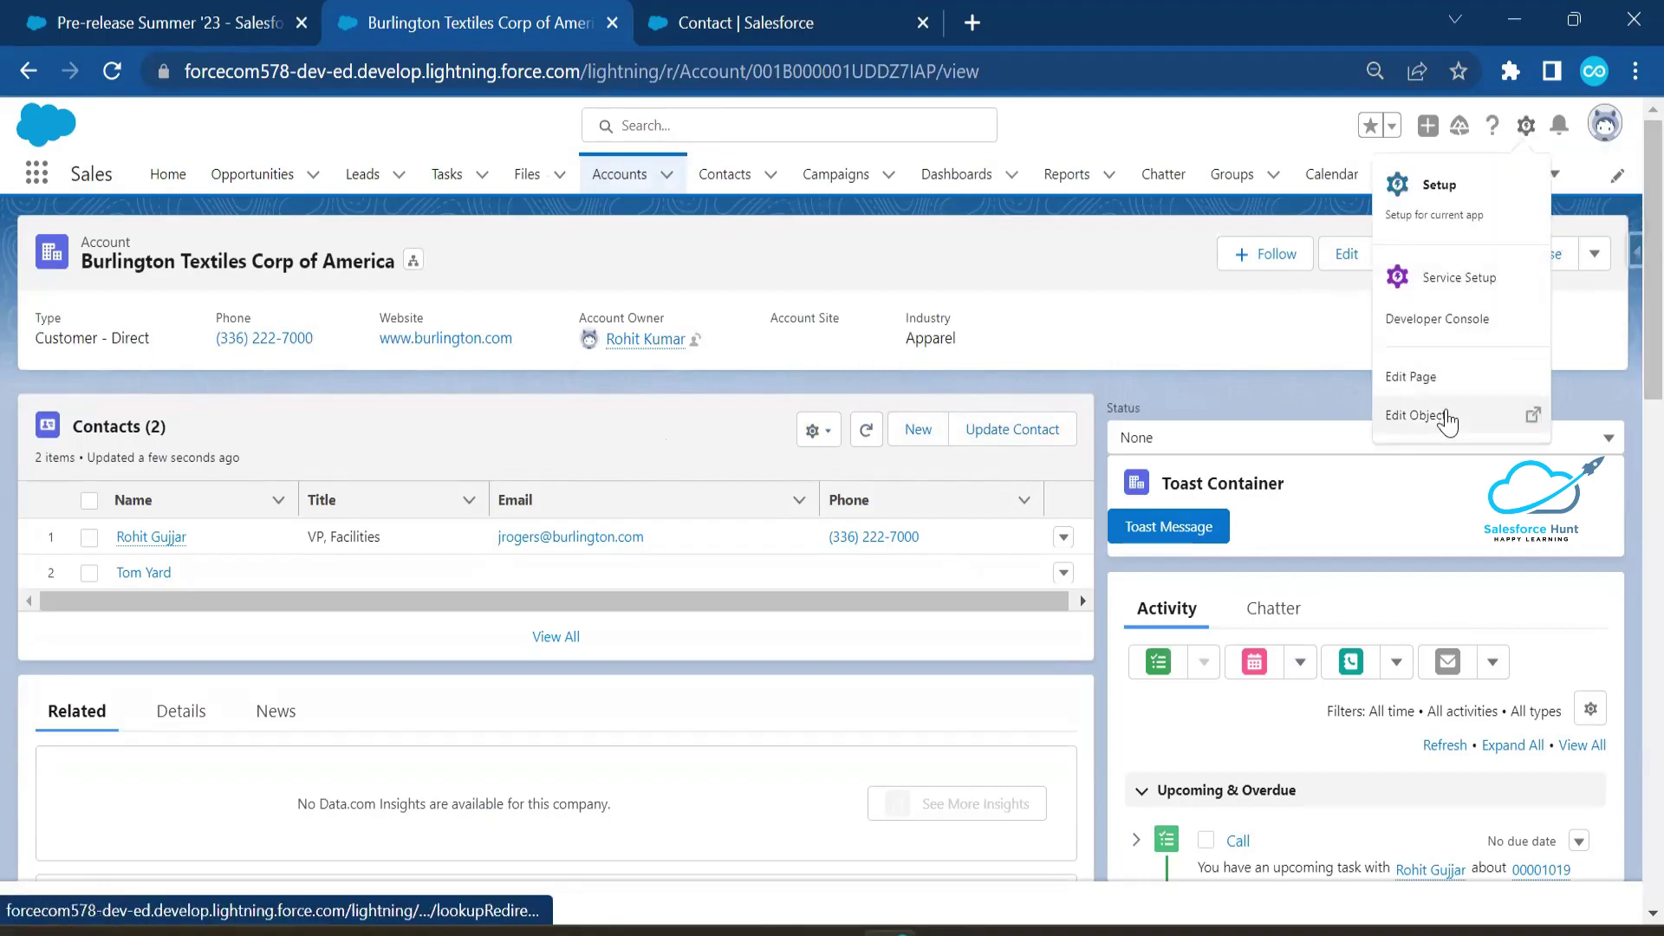
left_click(1444, 416)
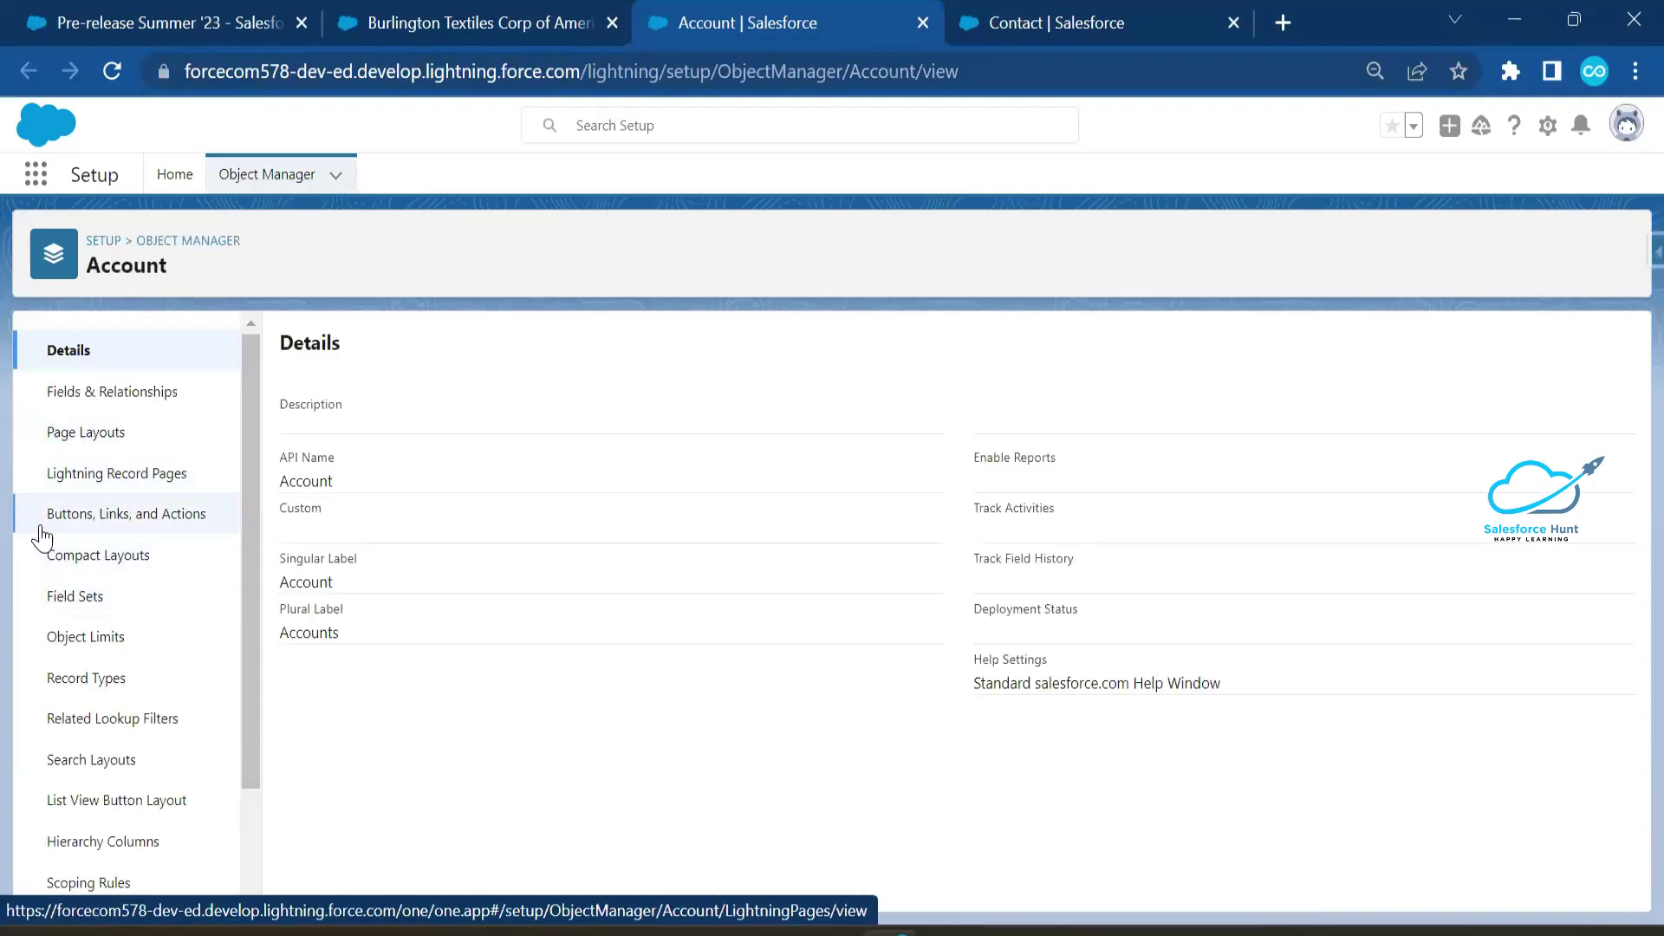
left_click(107, 515)
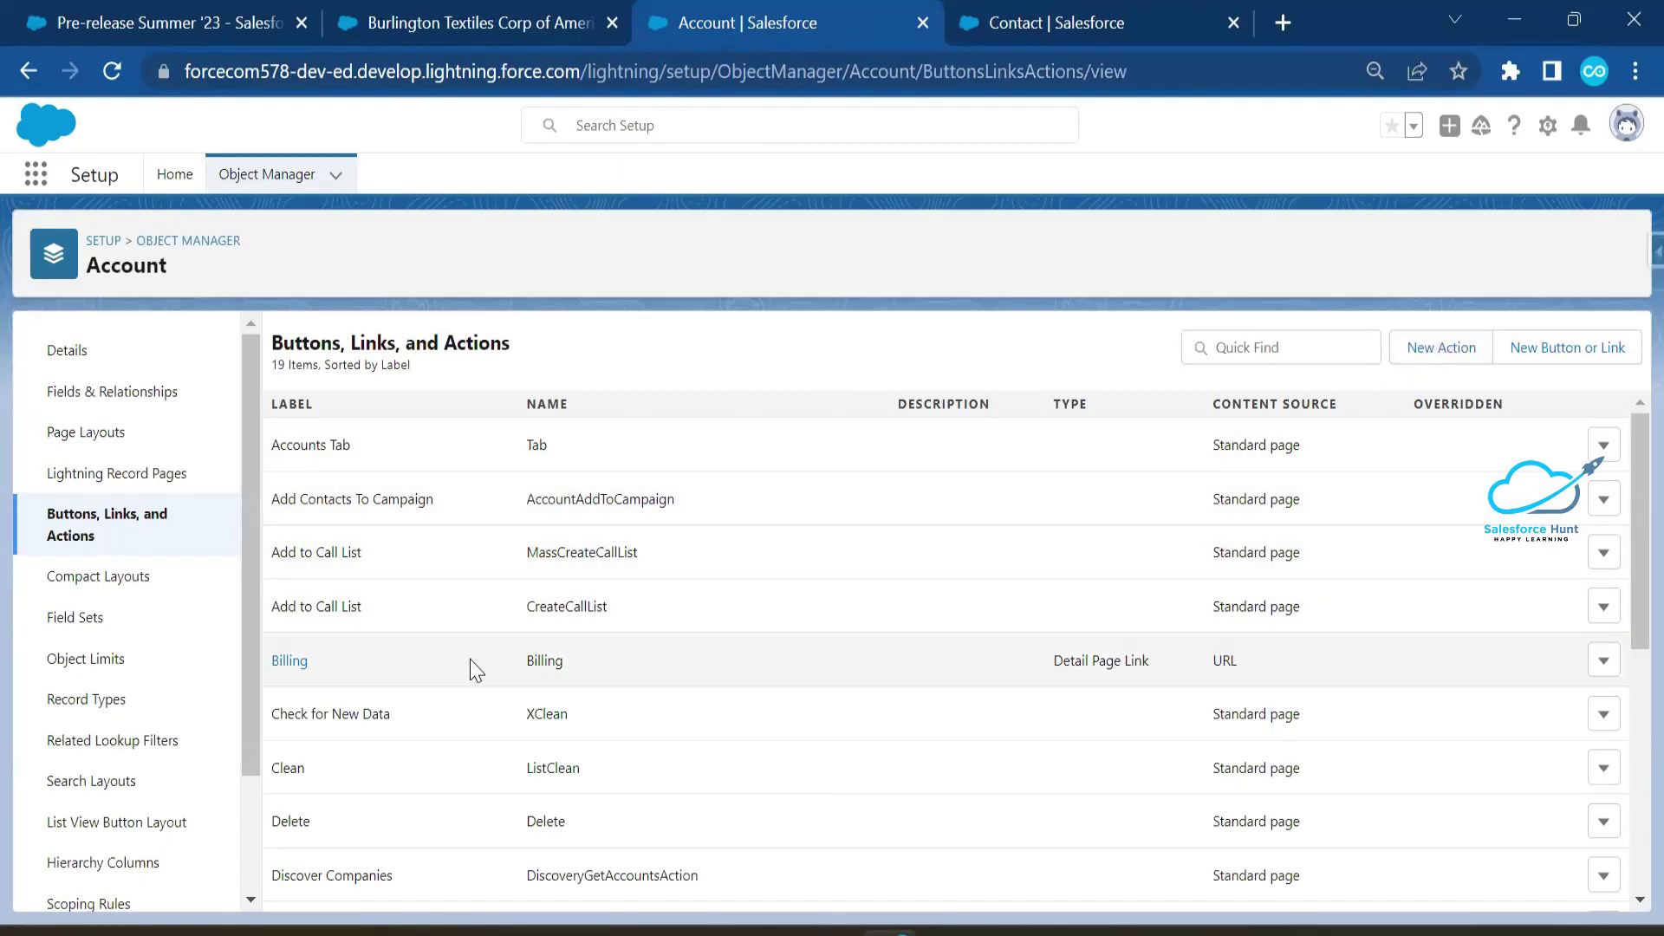
key("ctrl+shift+Tab")
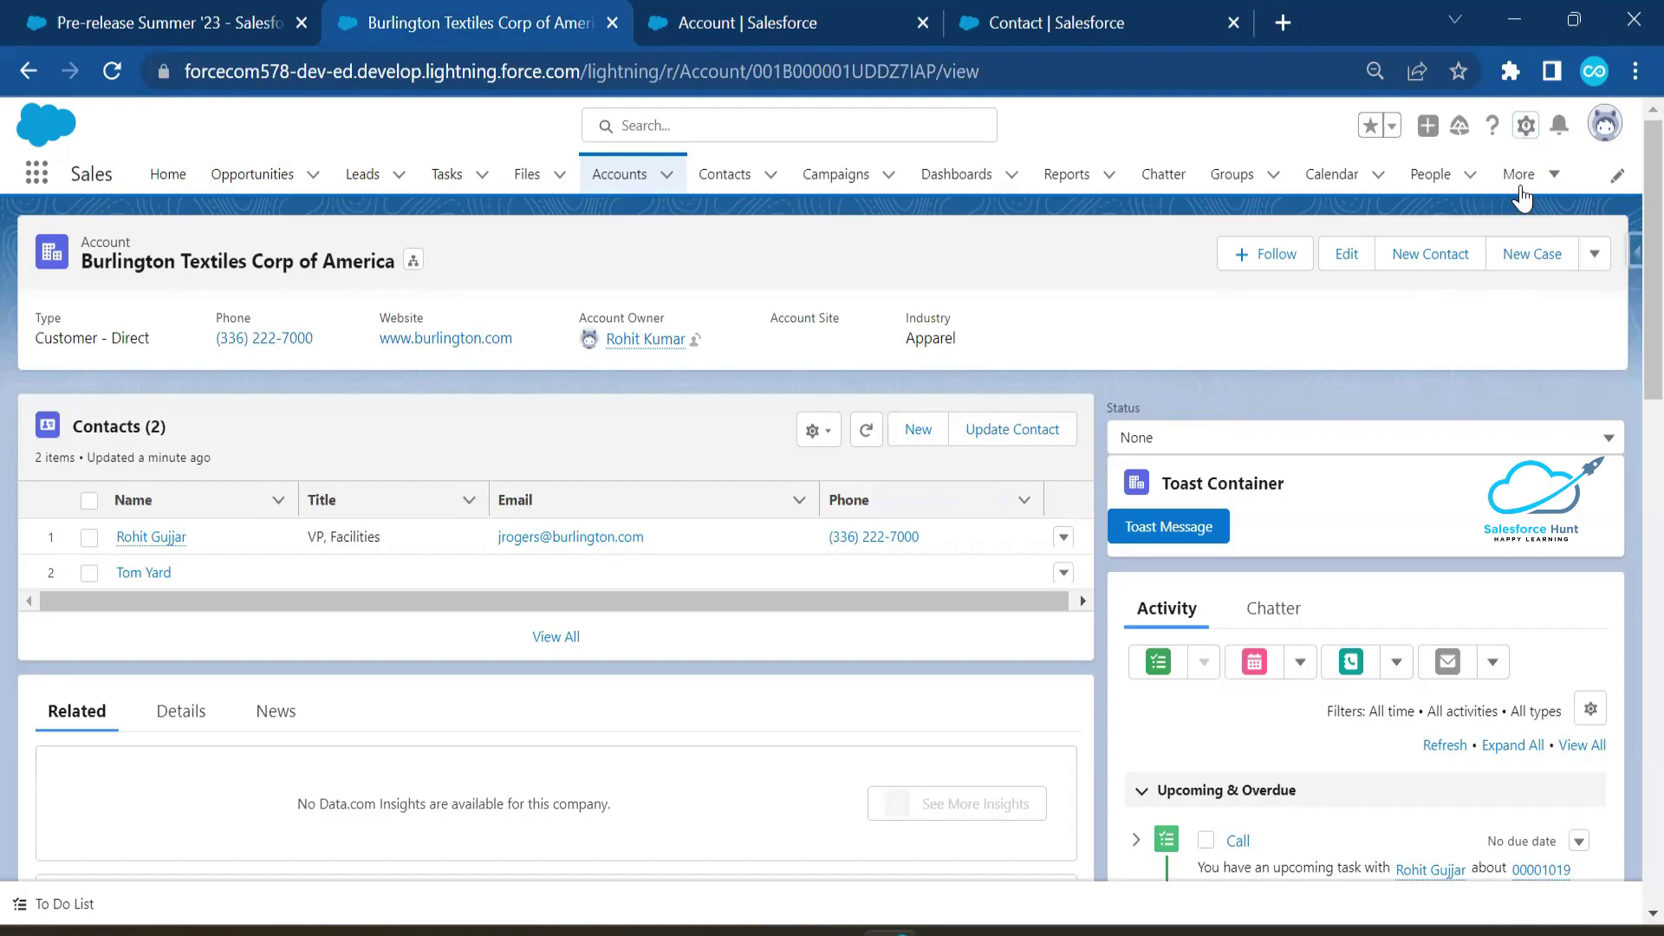
Edit the account record page and select the Contacts Dynamic Related List component.
left_click(1525, 126)
left_click(1423, 379)
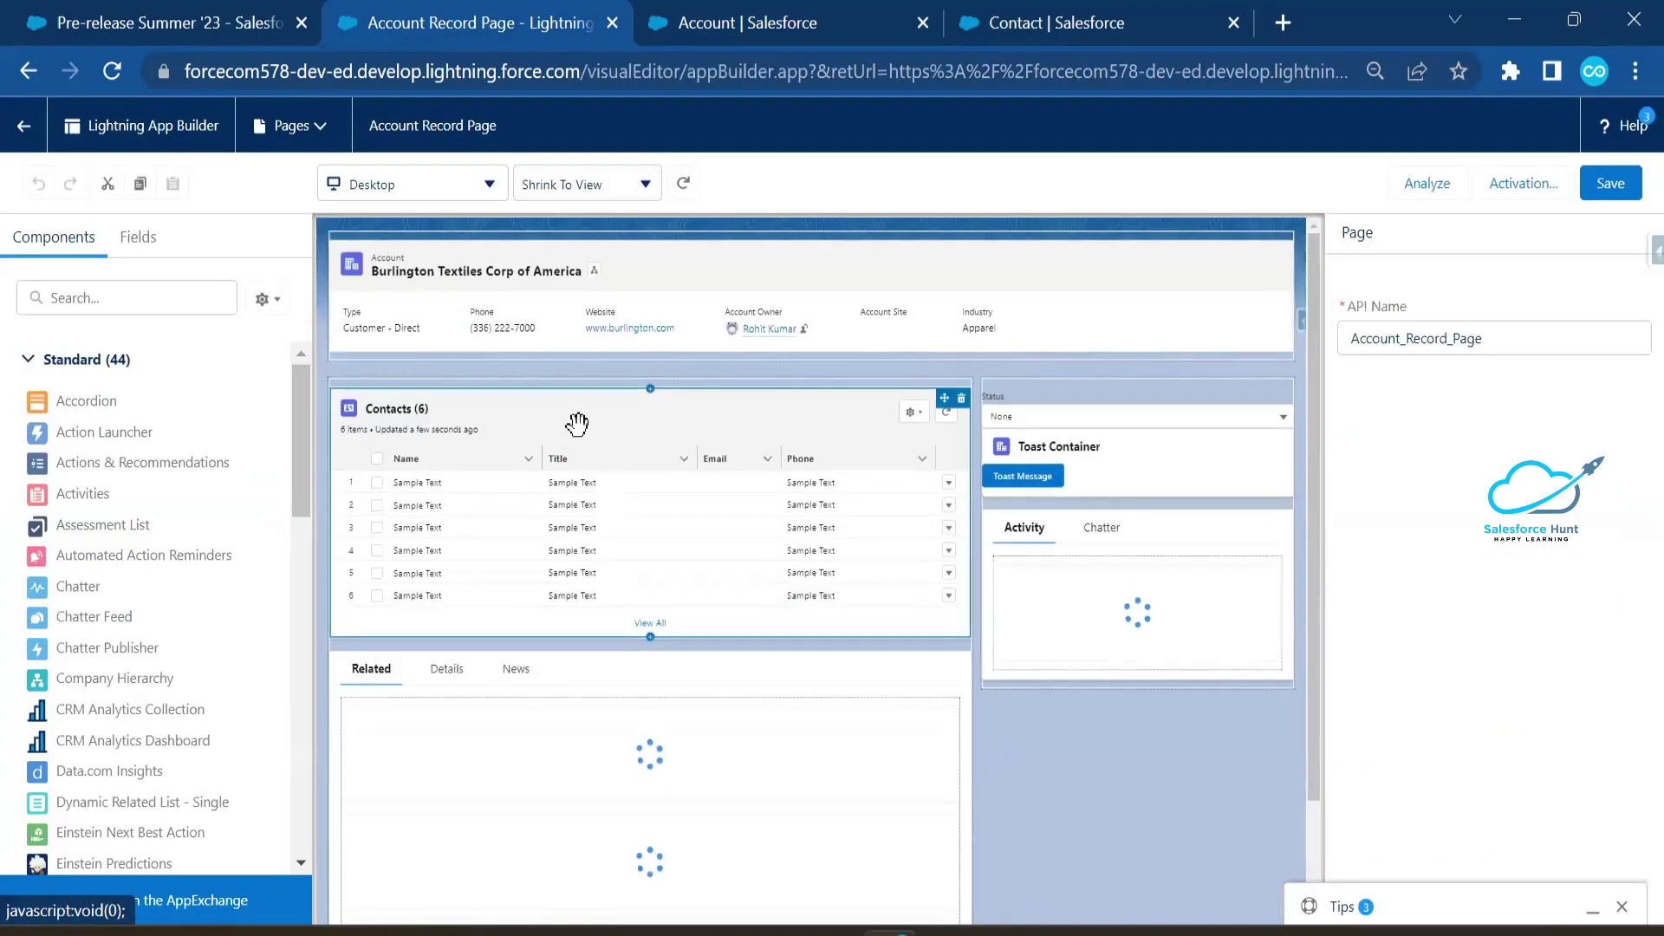
left_click(593, 436)
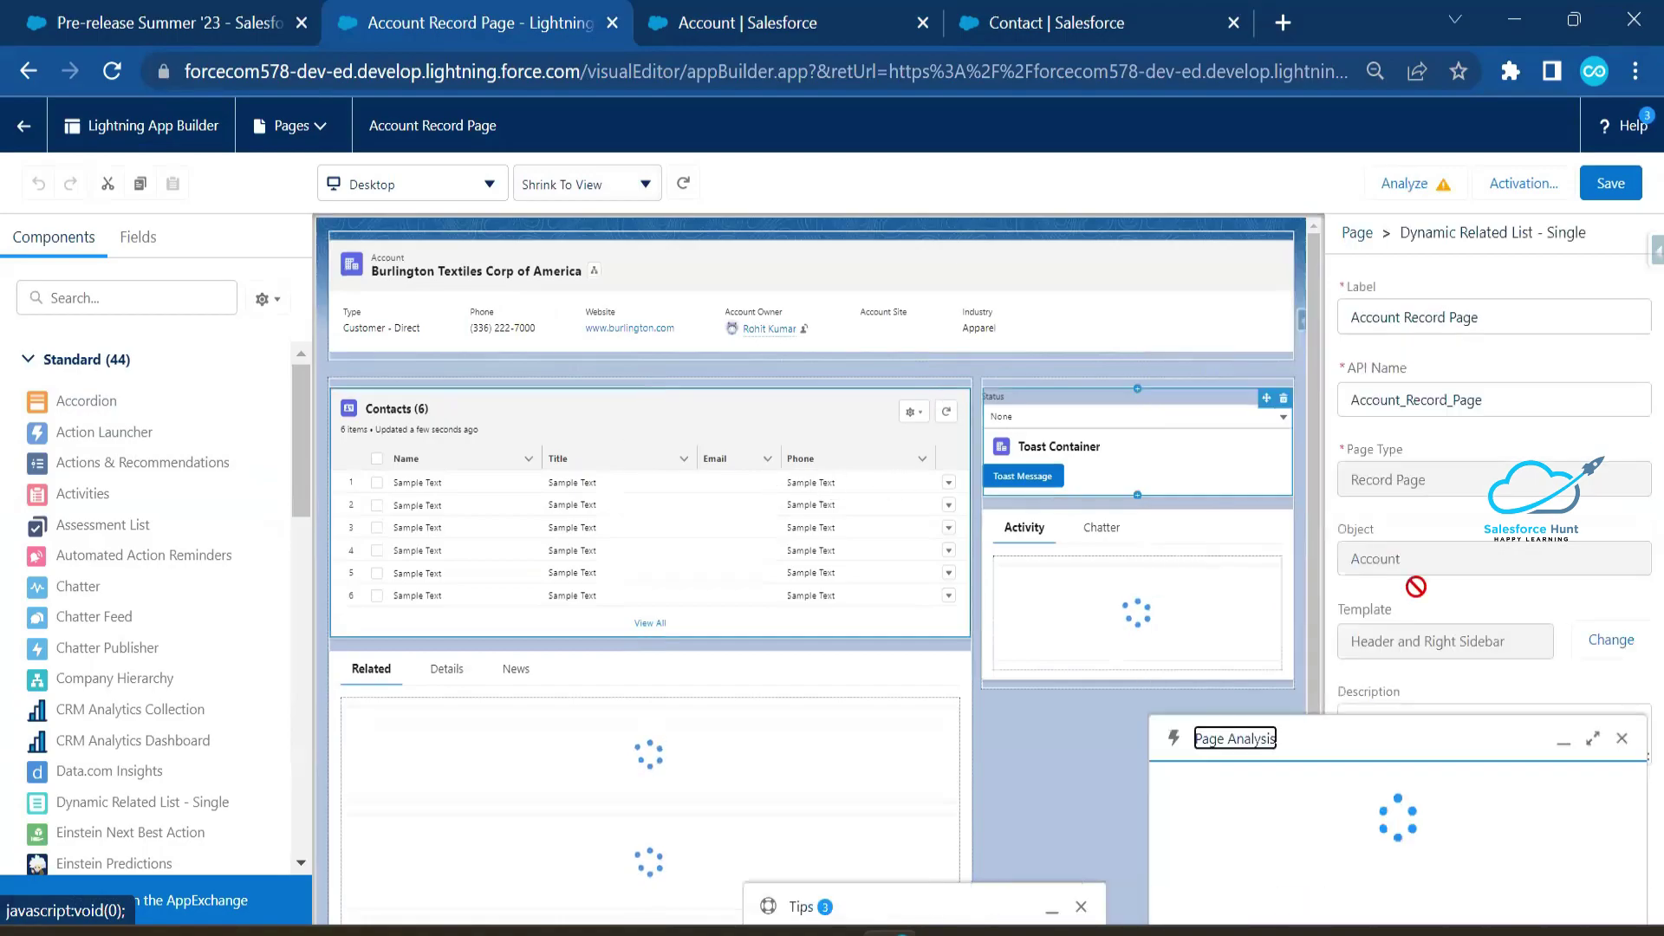
left_click(1560, 736)
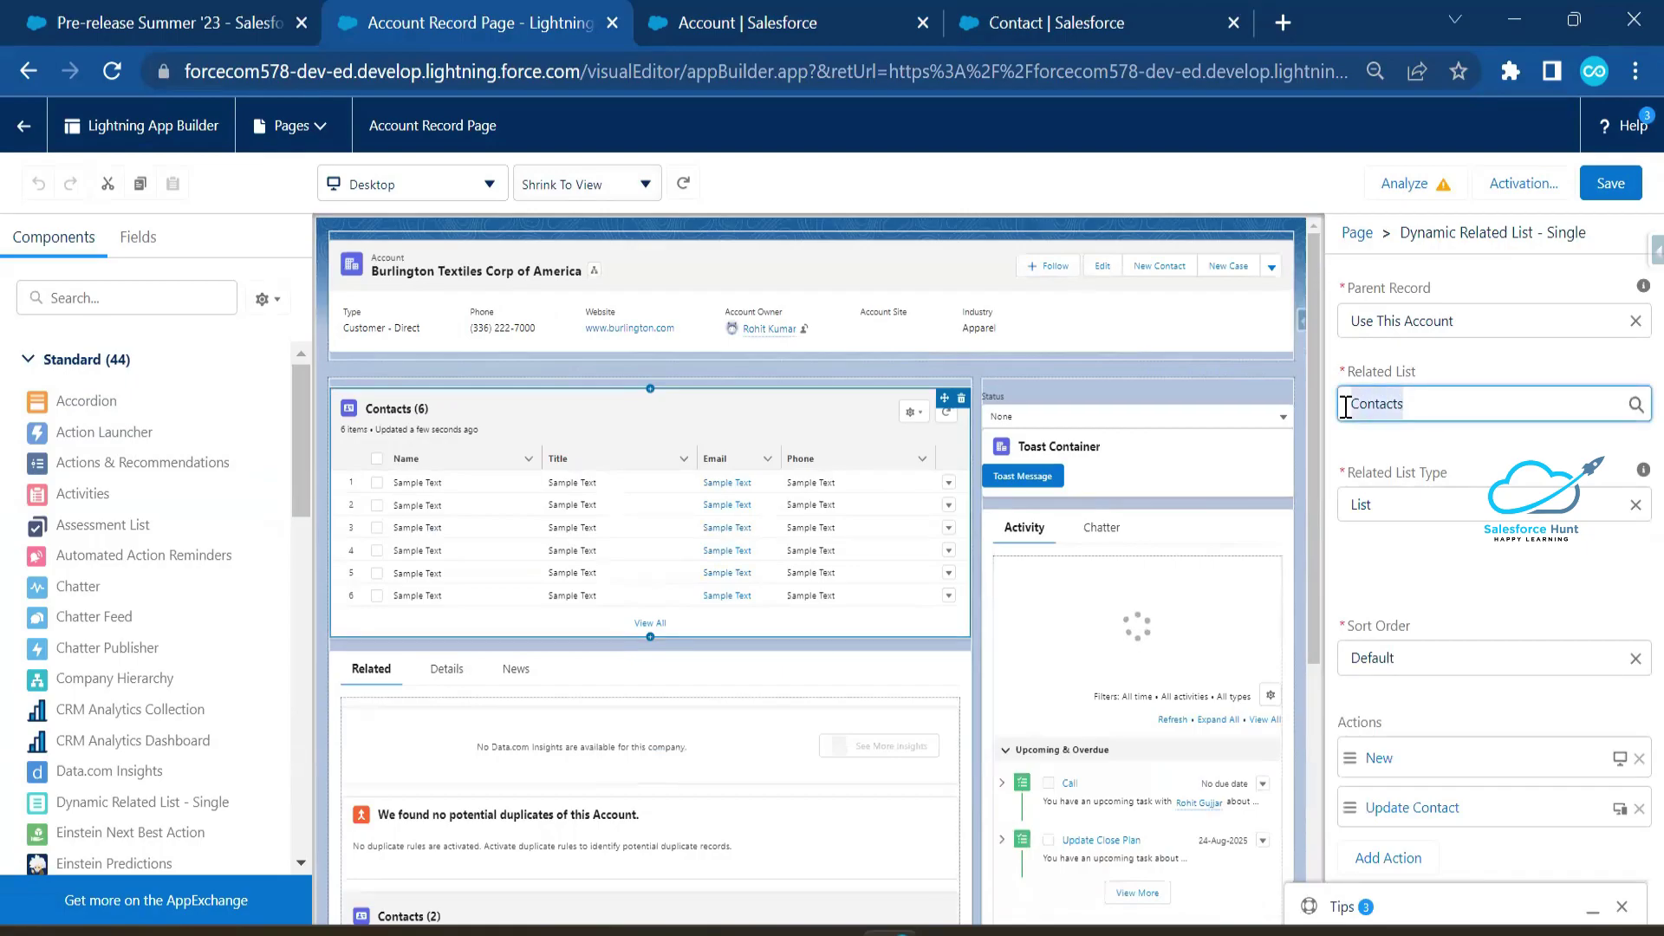
left_click(1378, 406)
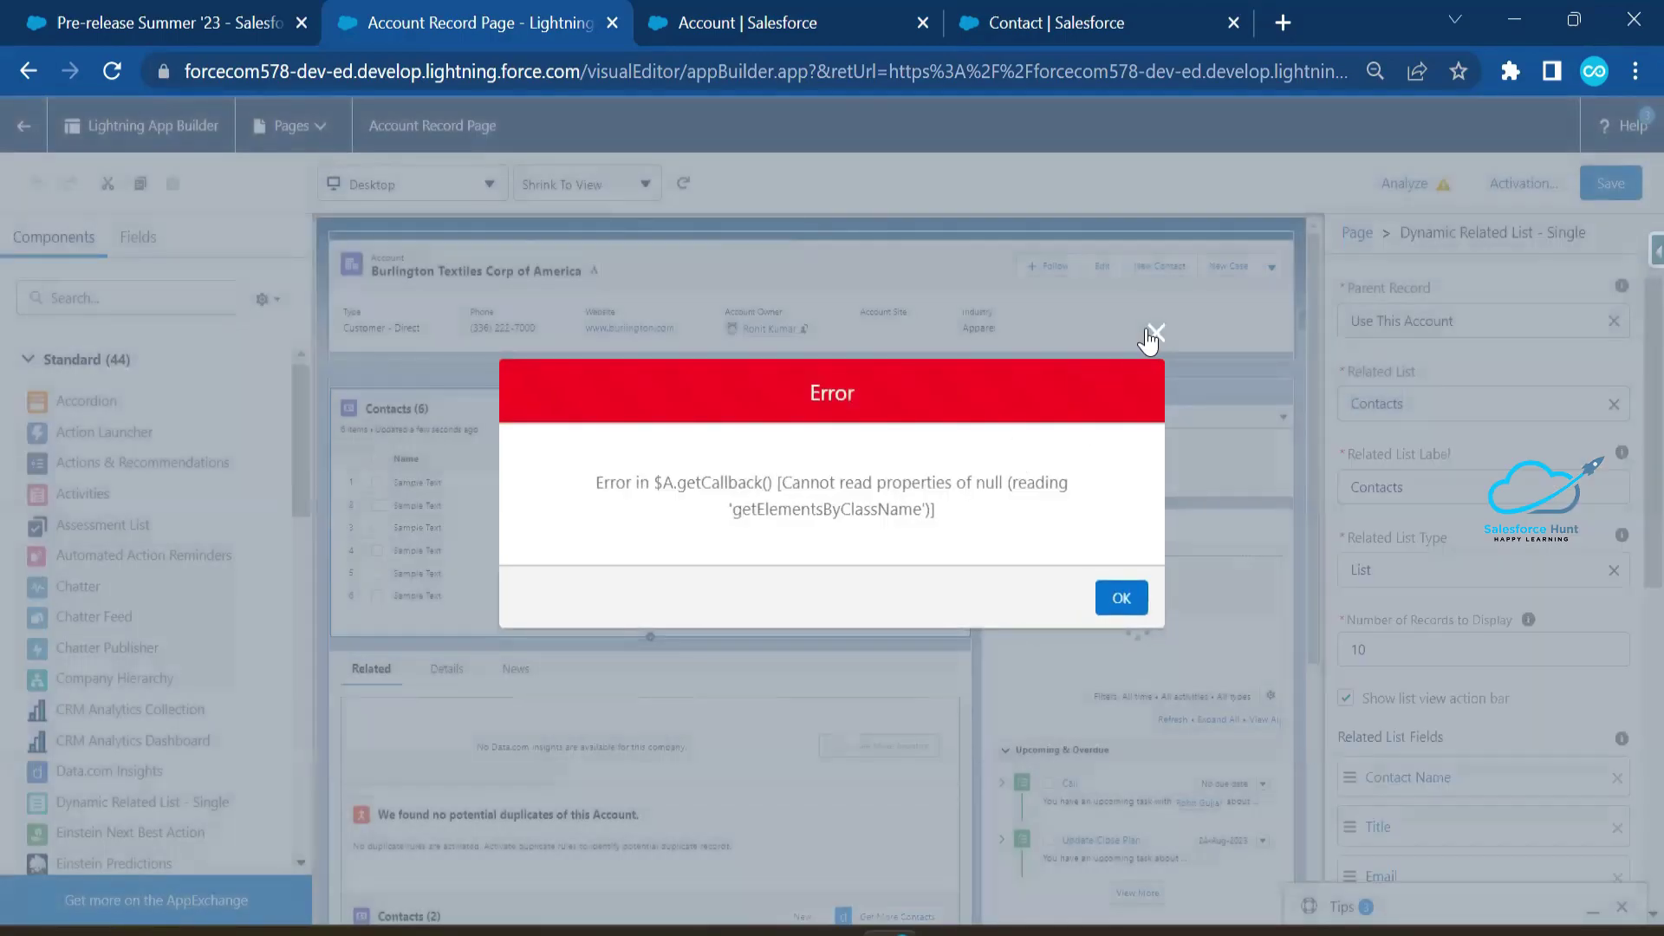
left_click(1153, 333)
left_click(1422, 394)
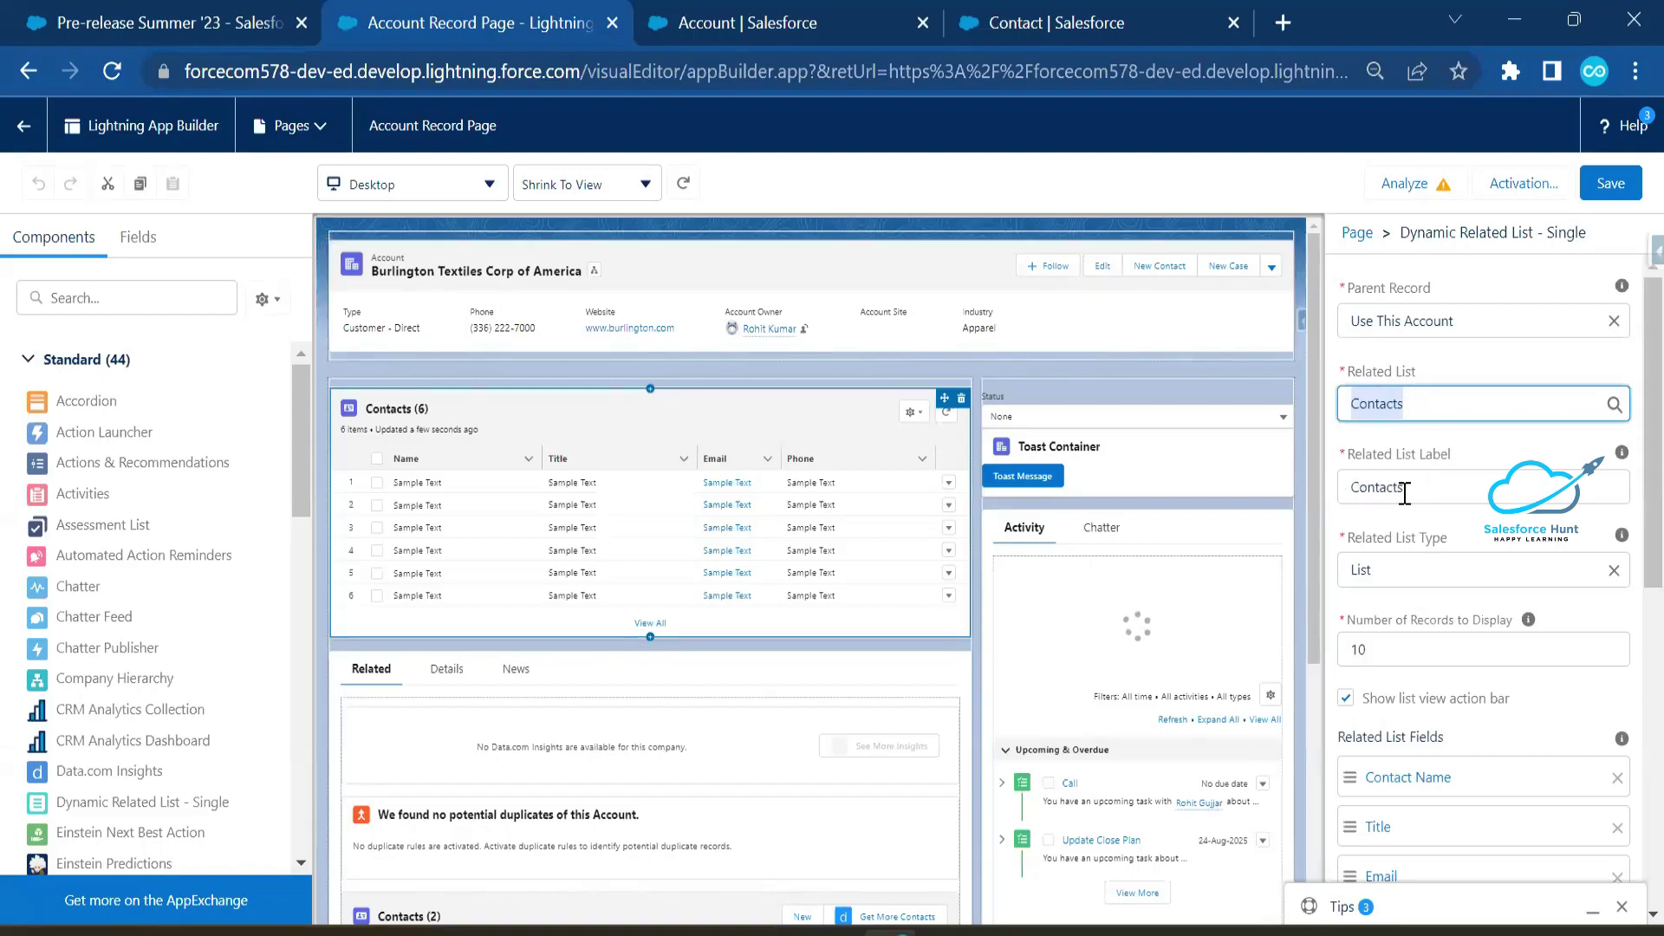
scroll(1398, 618, "down", 7)
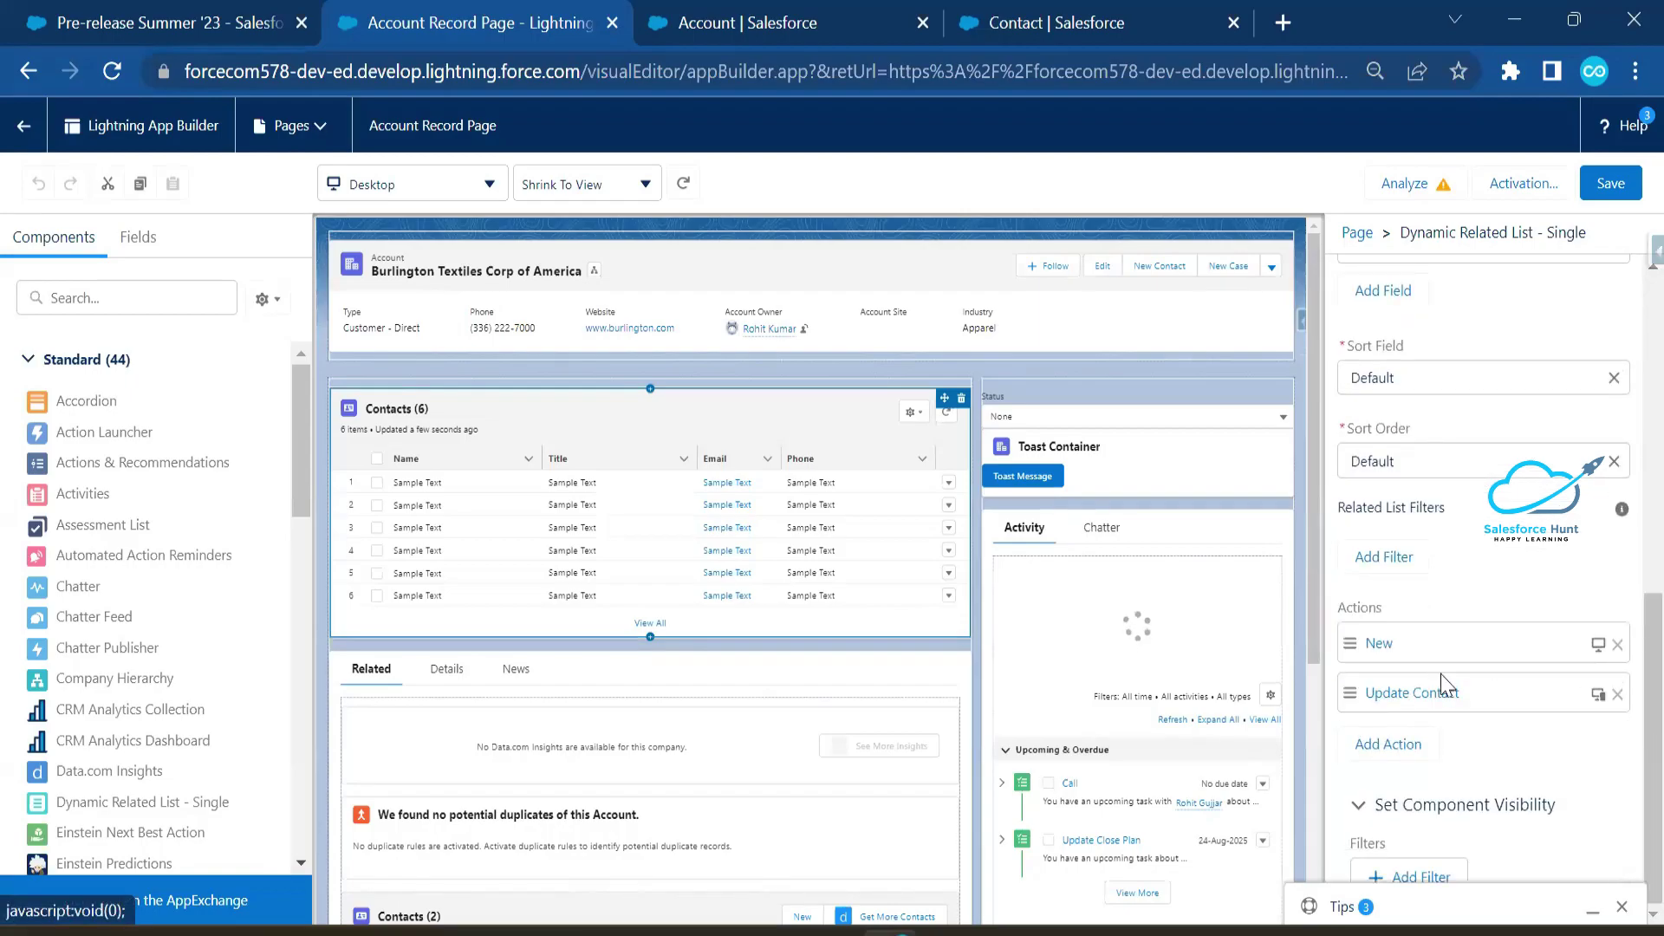
Add the Update Contact action to the Contacts list, save the page, and return to the record.
left_click(1387, 744)
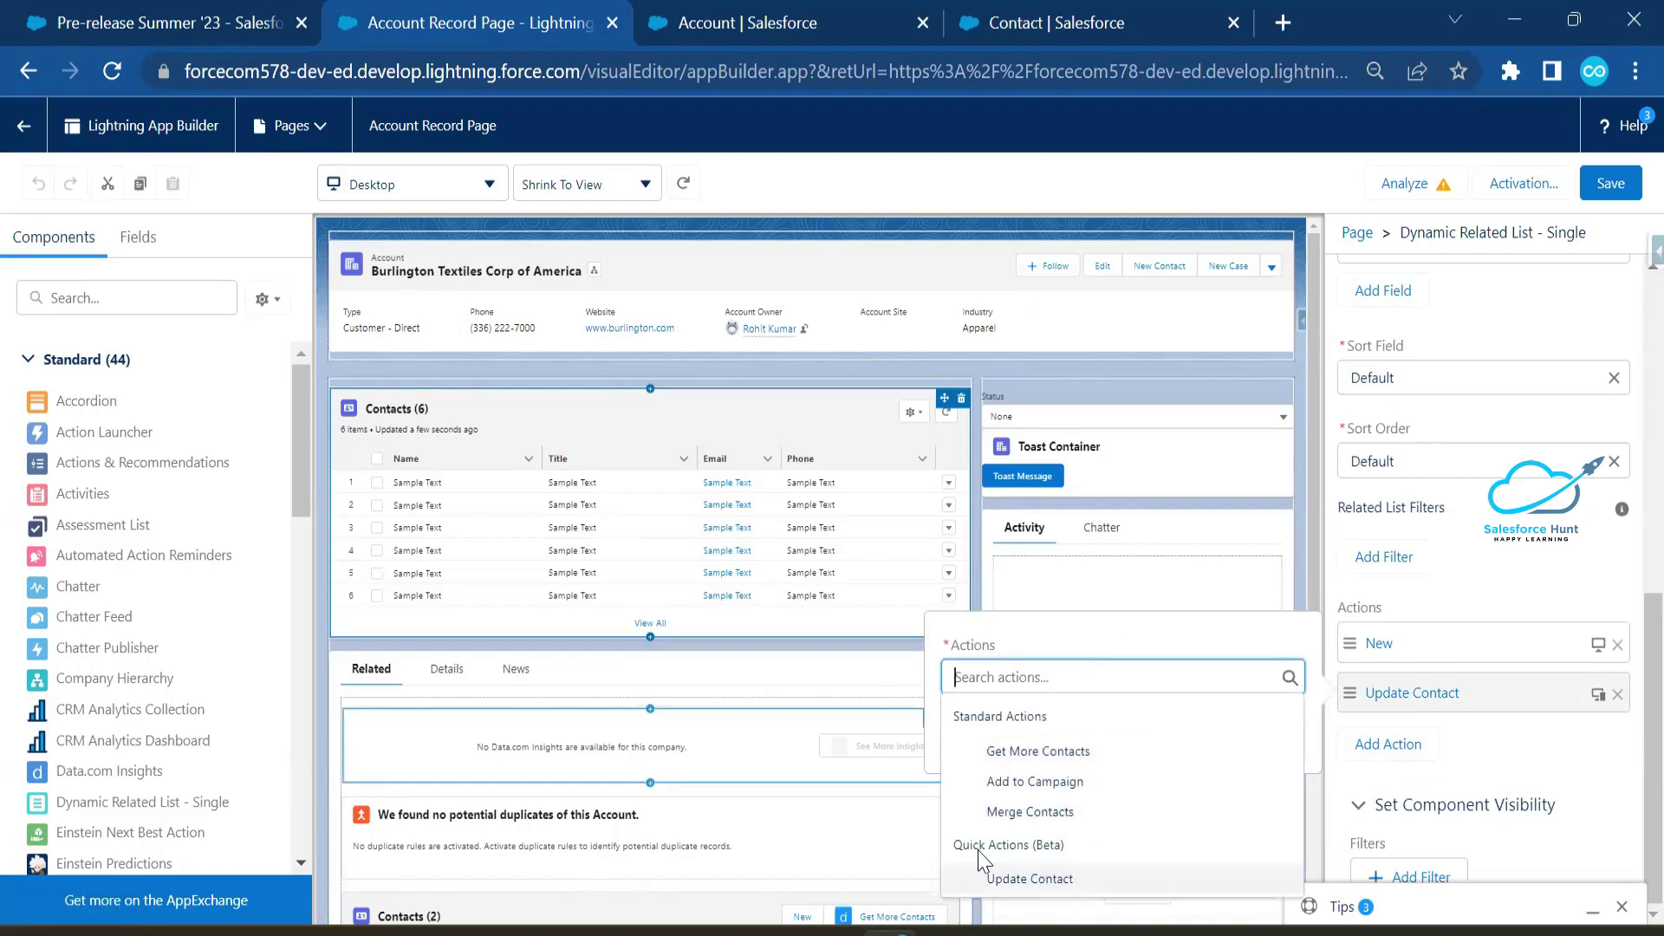
left_click(1015, 876)
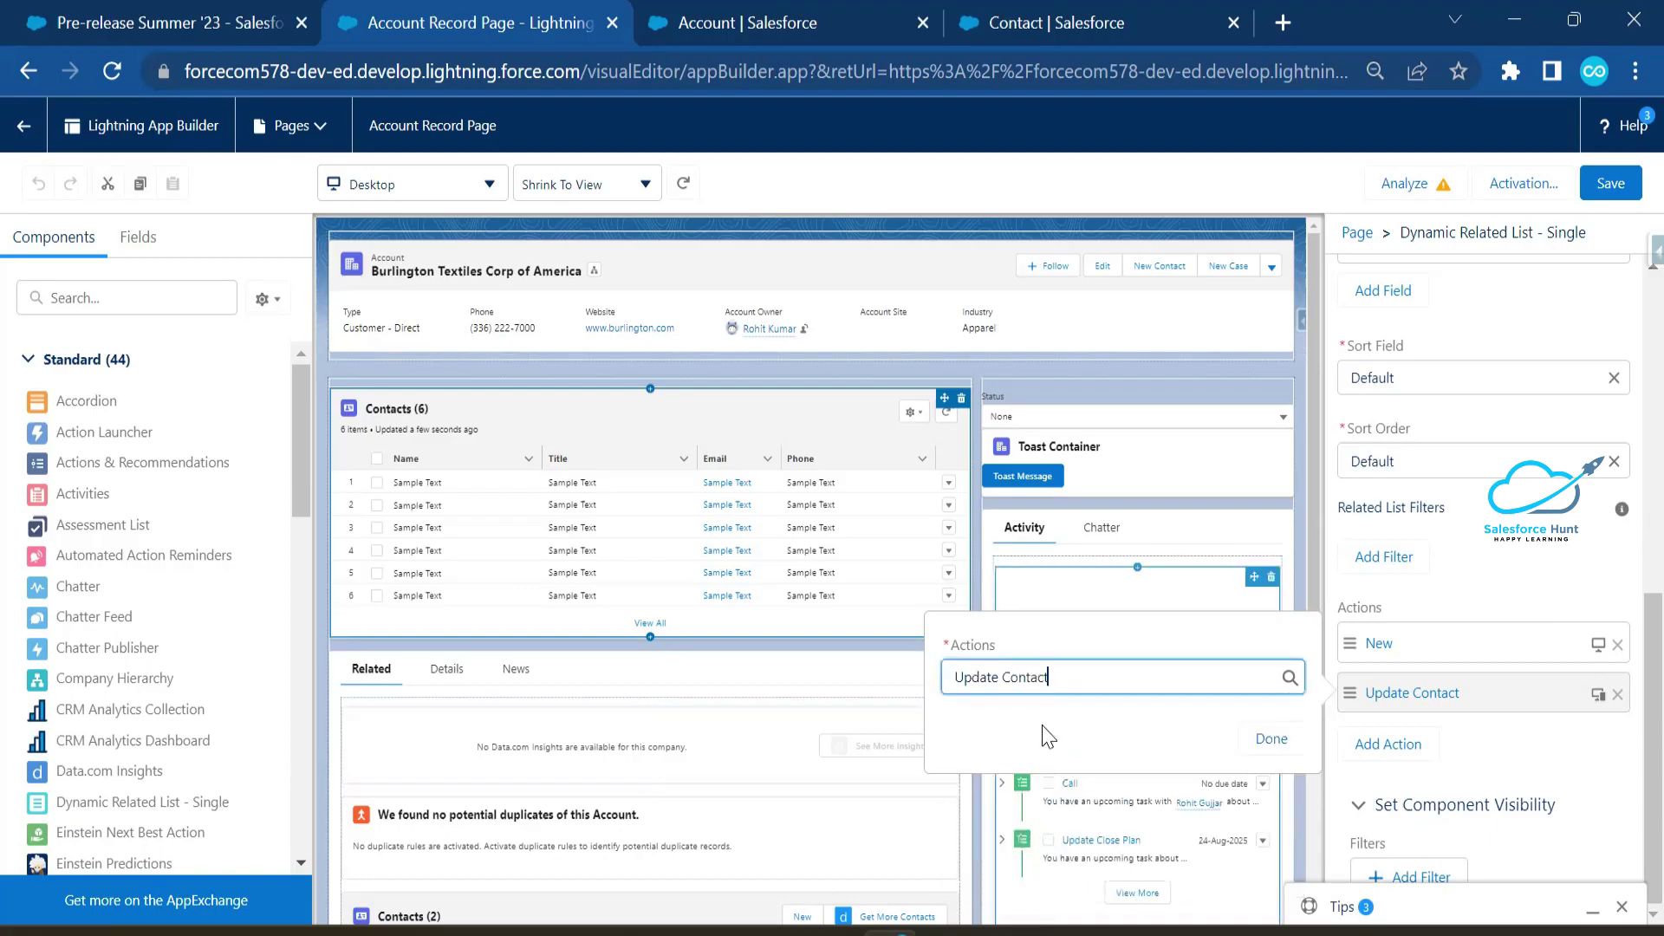
left_click(1264, 755)
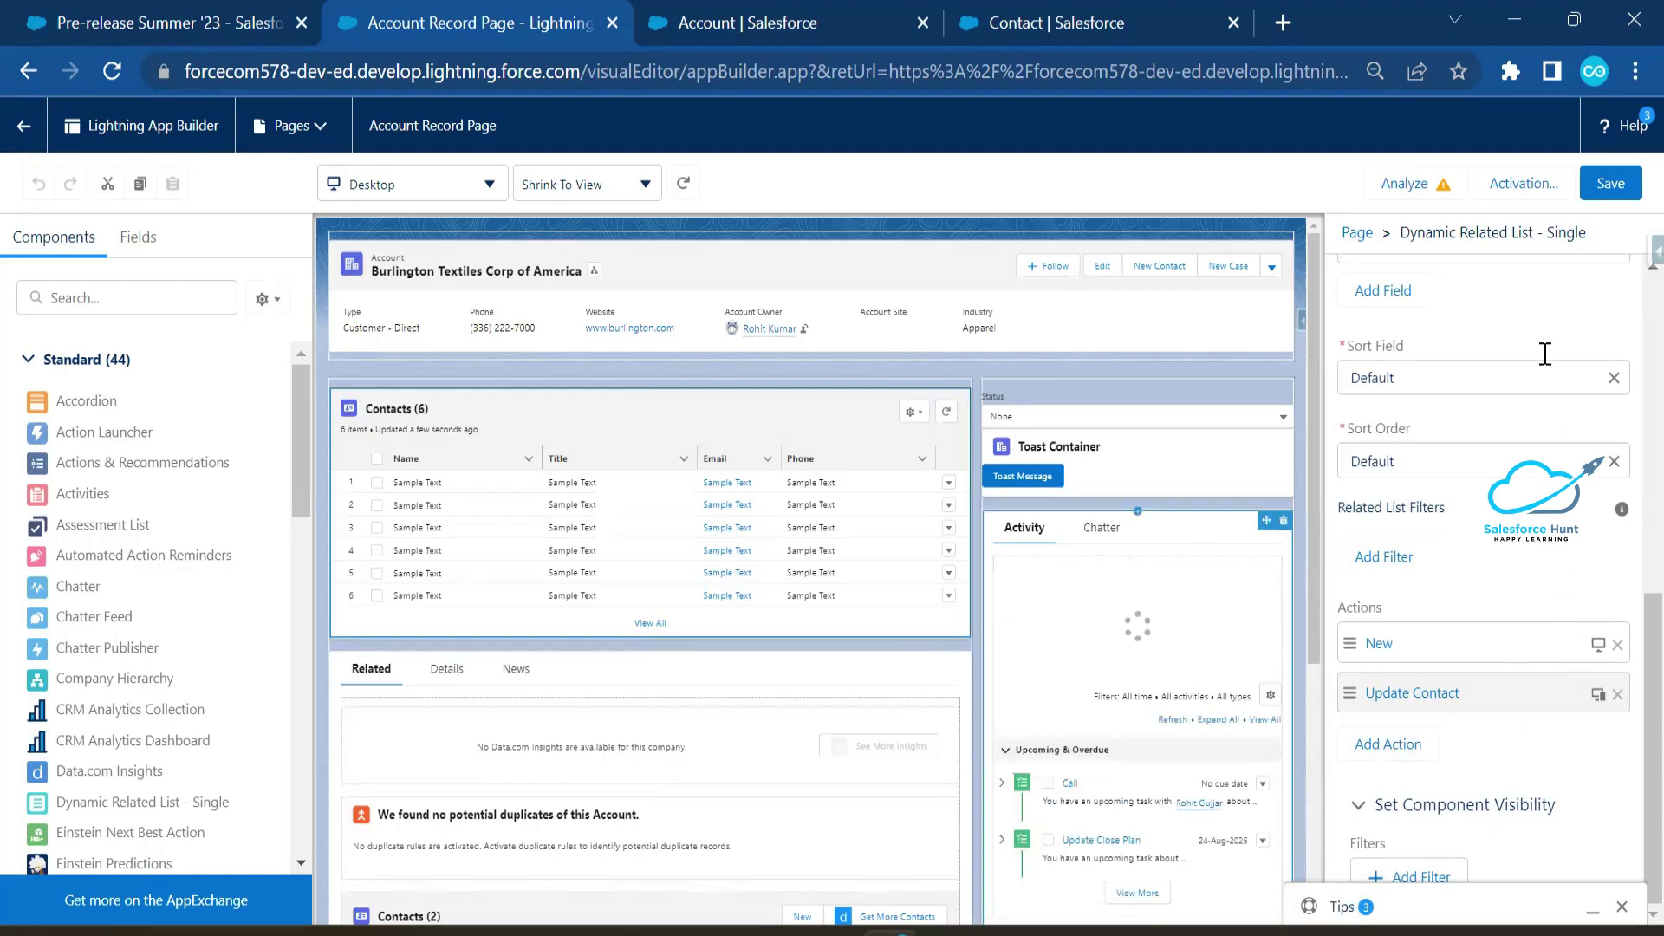
left_click(1610, 183)
left_click(23, 126)
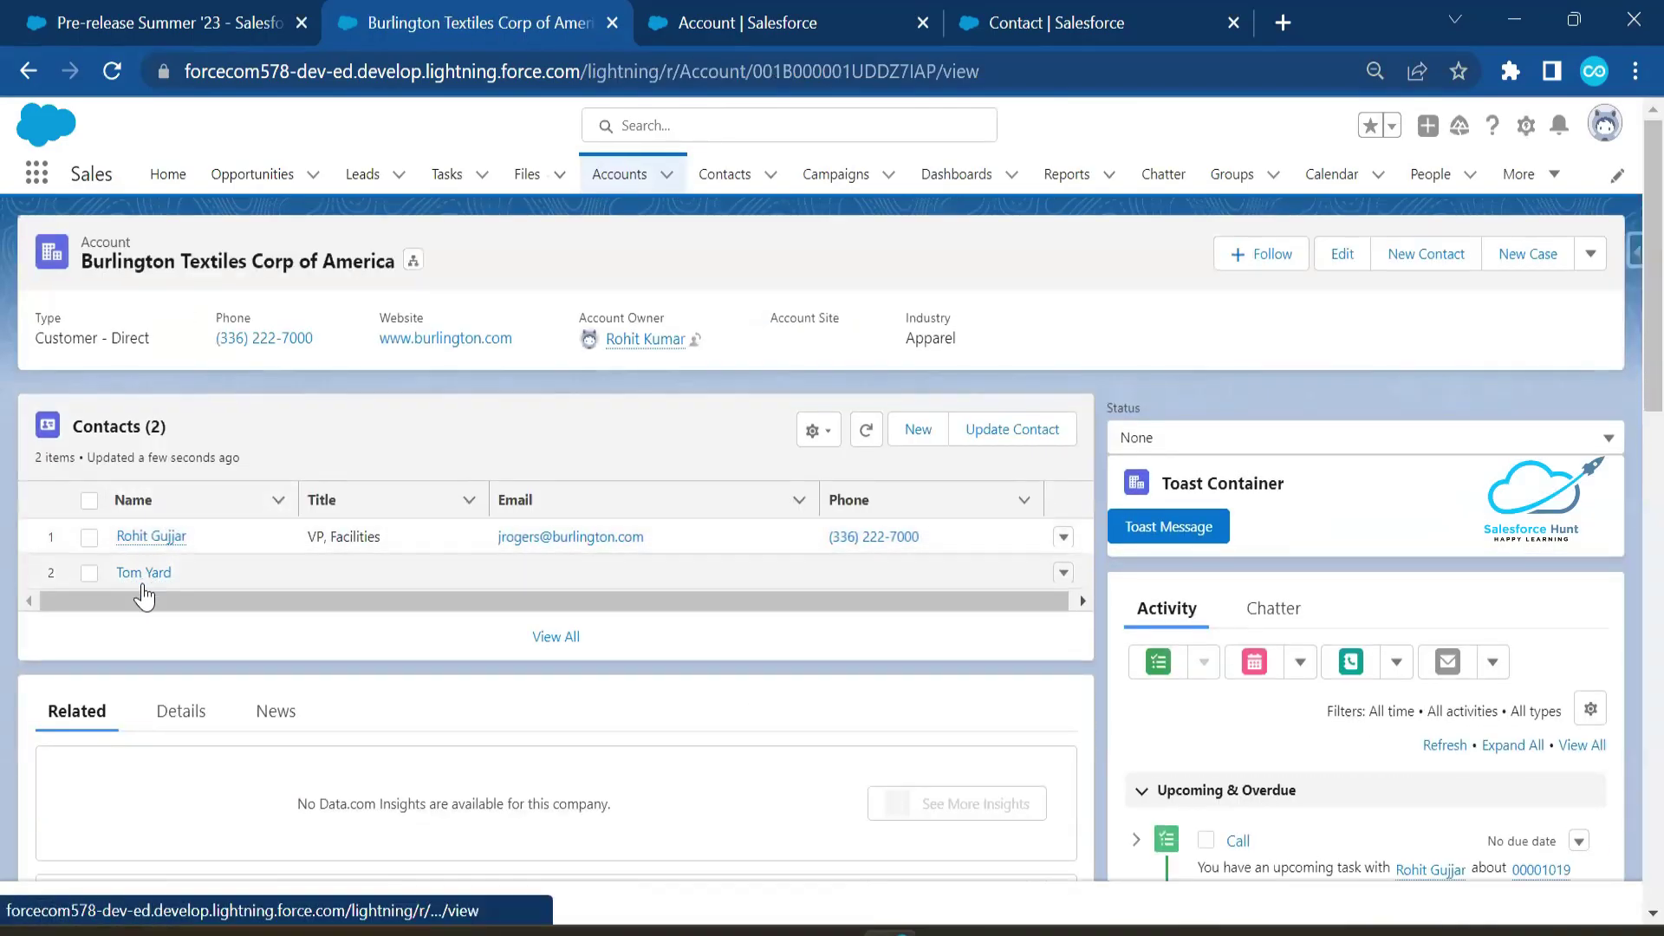
Try Update Contact with no contacts selected, getting 'Select at least one record.'.
mouse_move(163, 551)
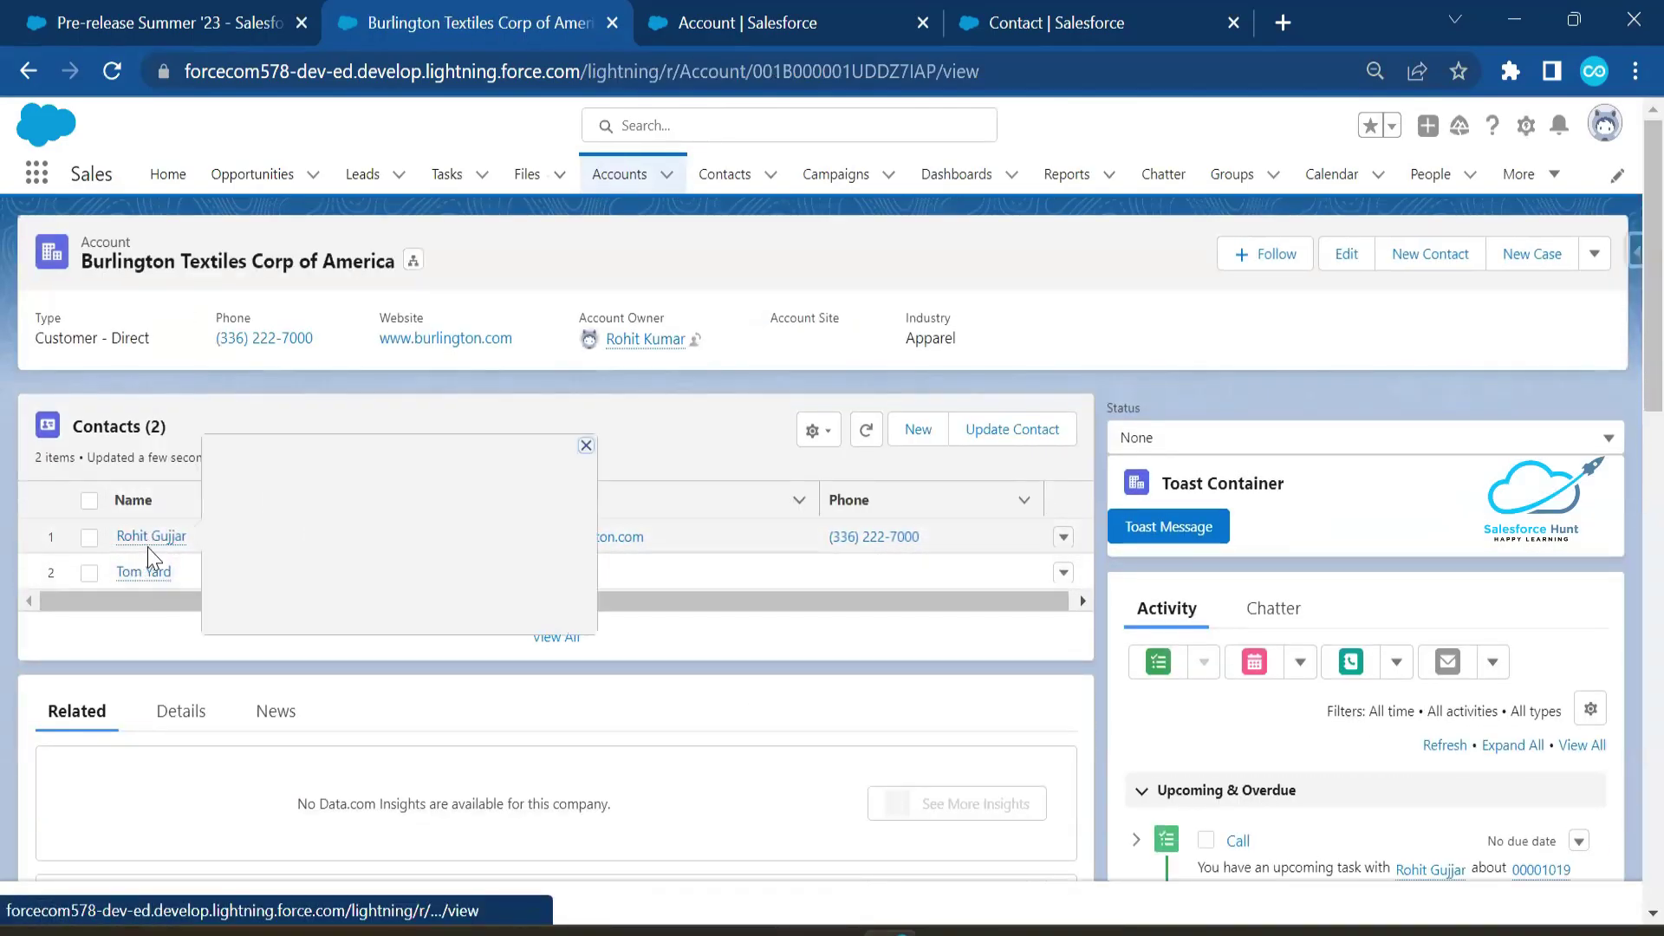
mouse_move(130, 589)
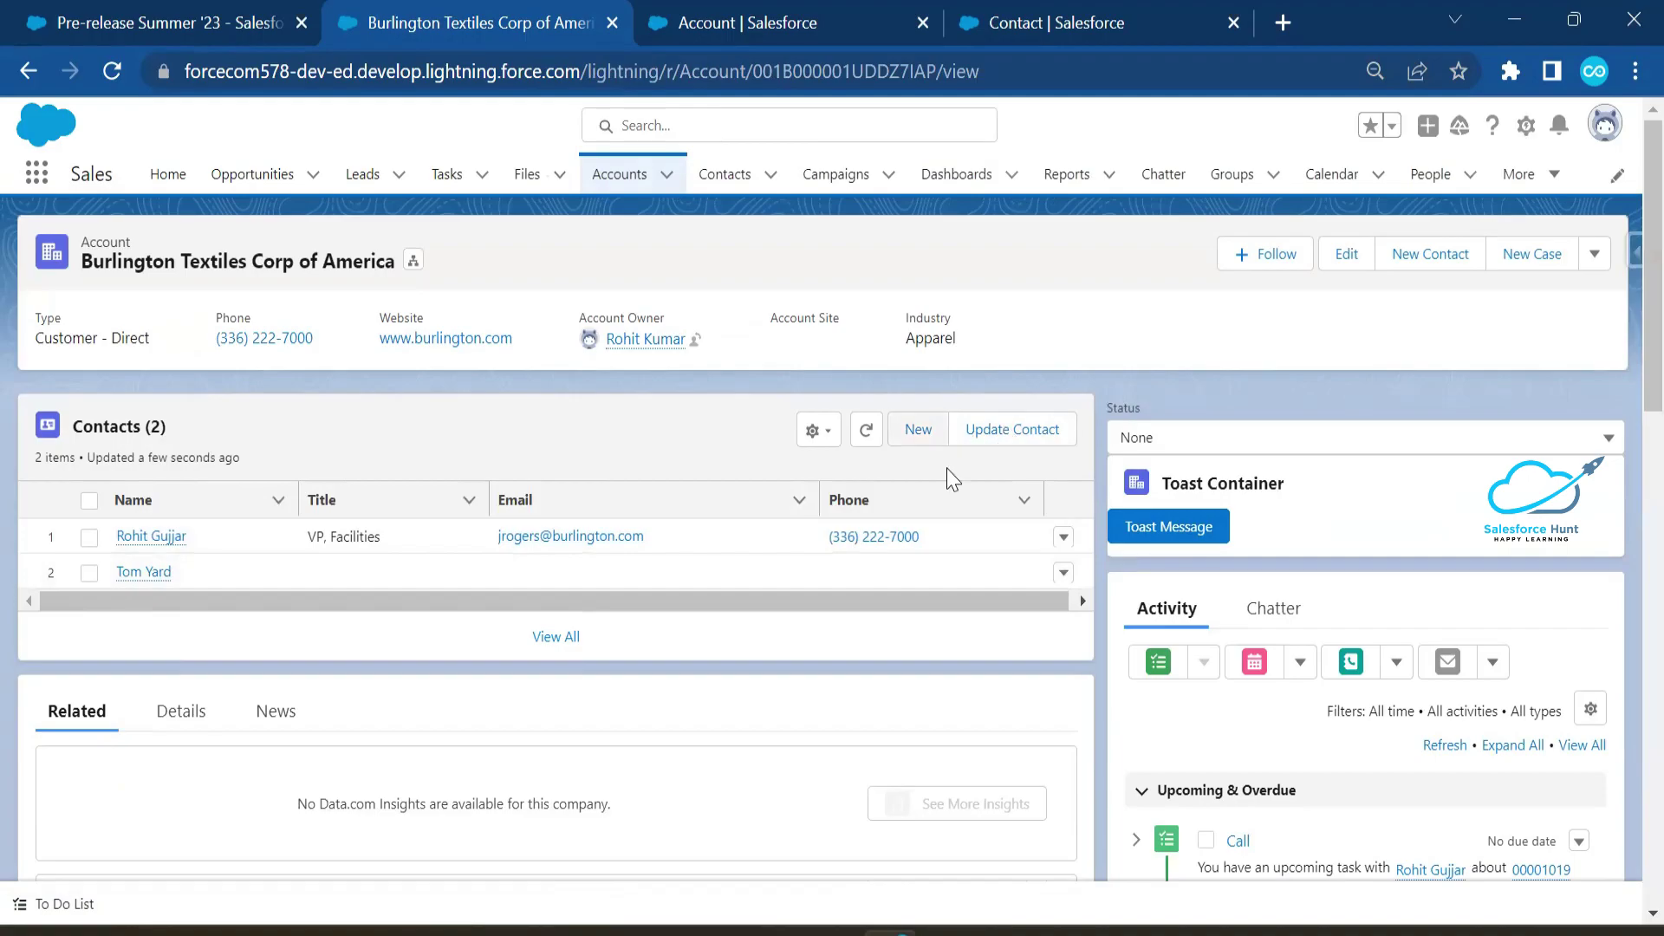
left_click(1010, 431)
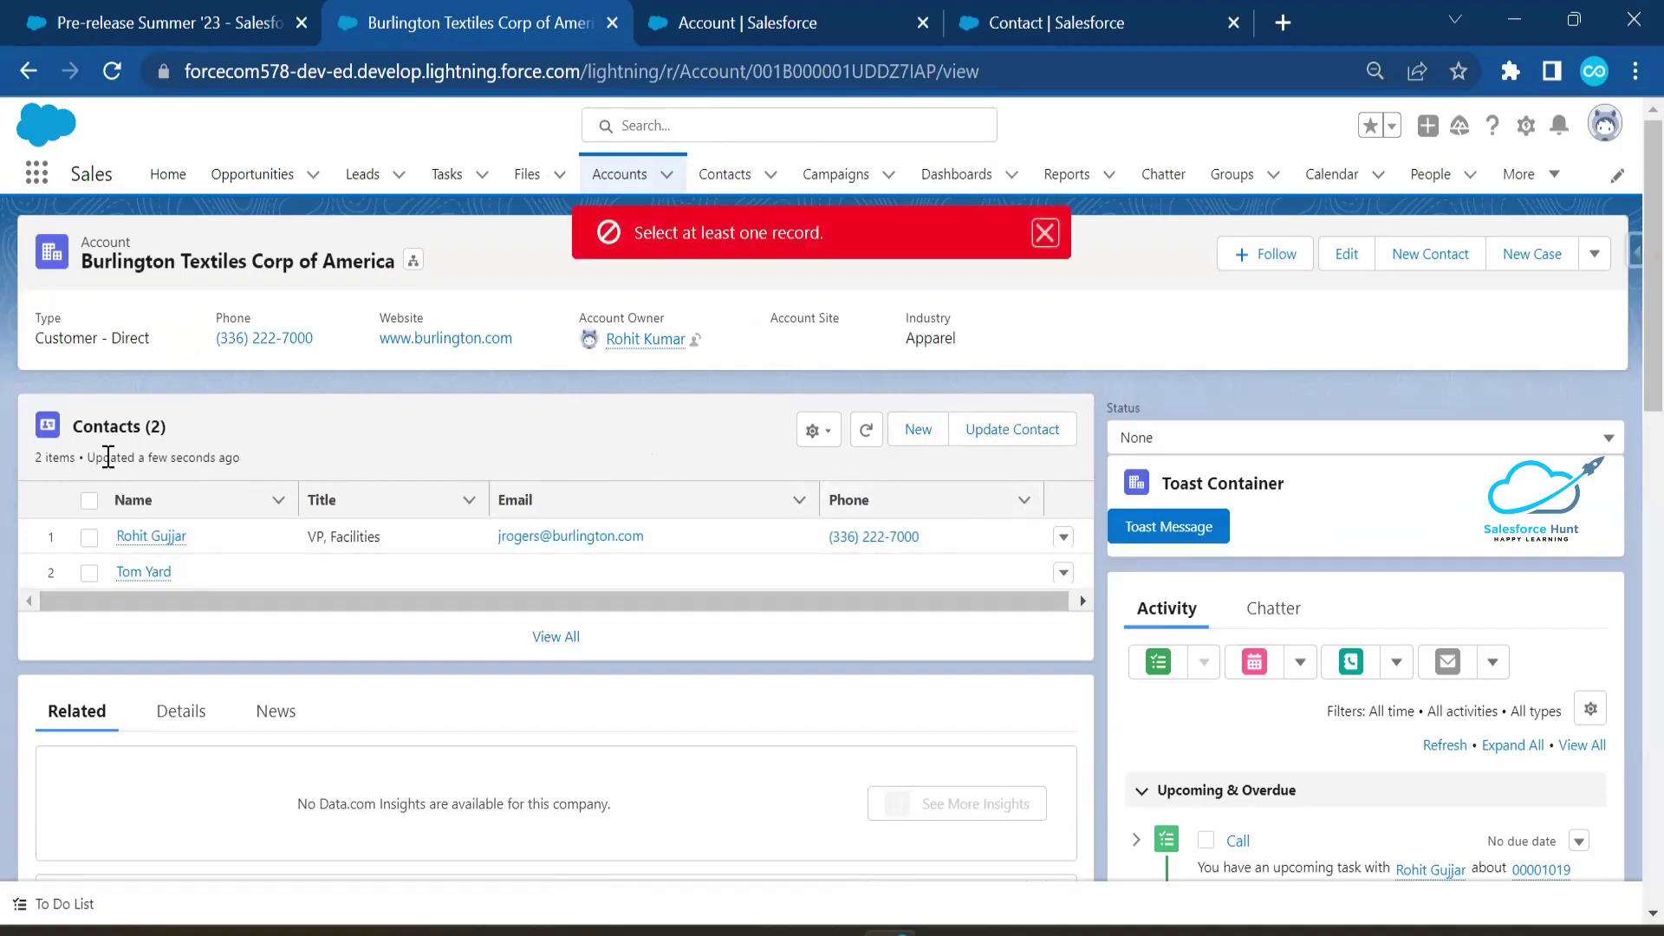
Select both contacts in the Contacts list and launch Update Contact for them.
left_click(90, 501)
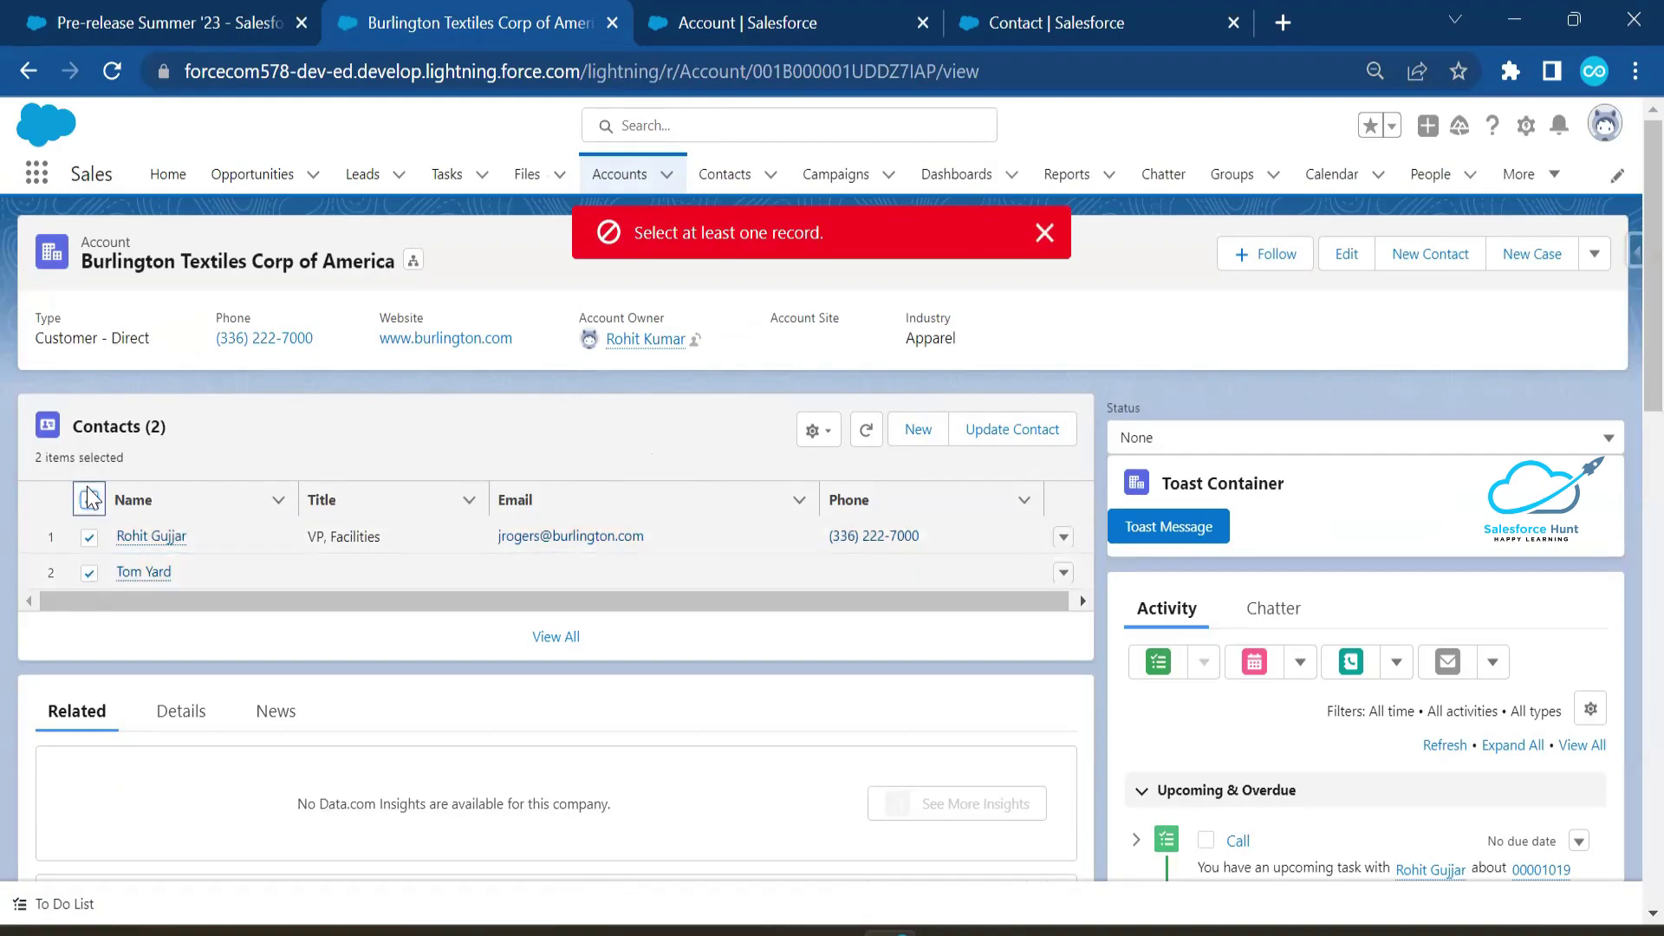
left_click(89, 502)
left_click(89, 537)
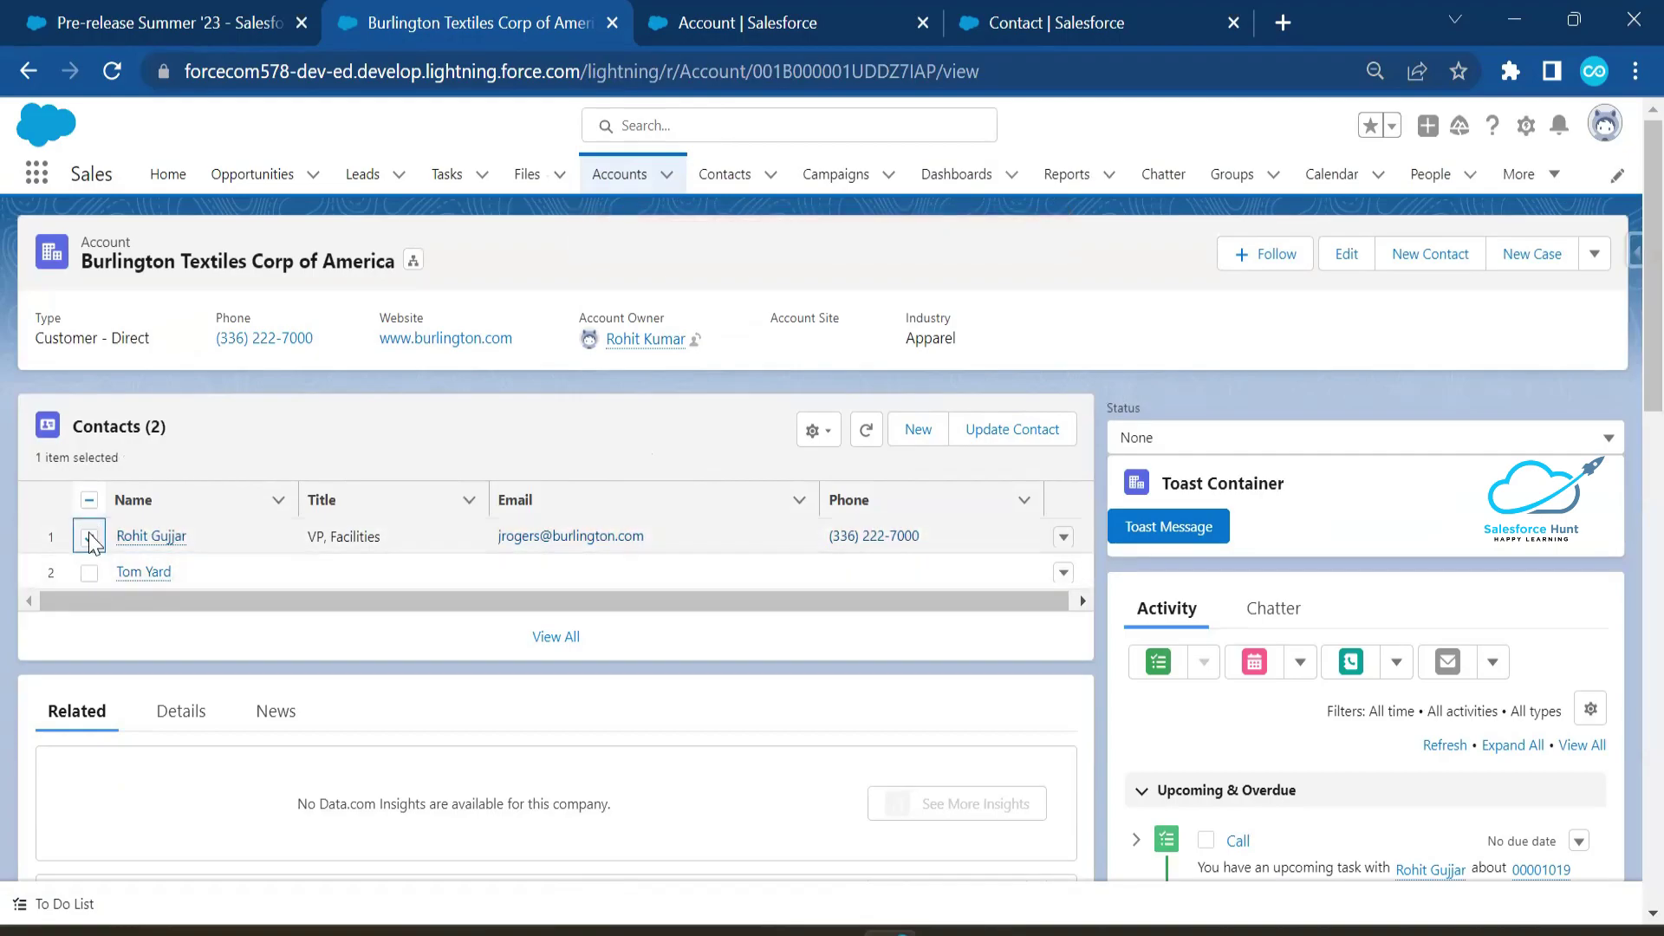
left_click(91, 501)
left_click(89, 501)
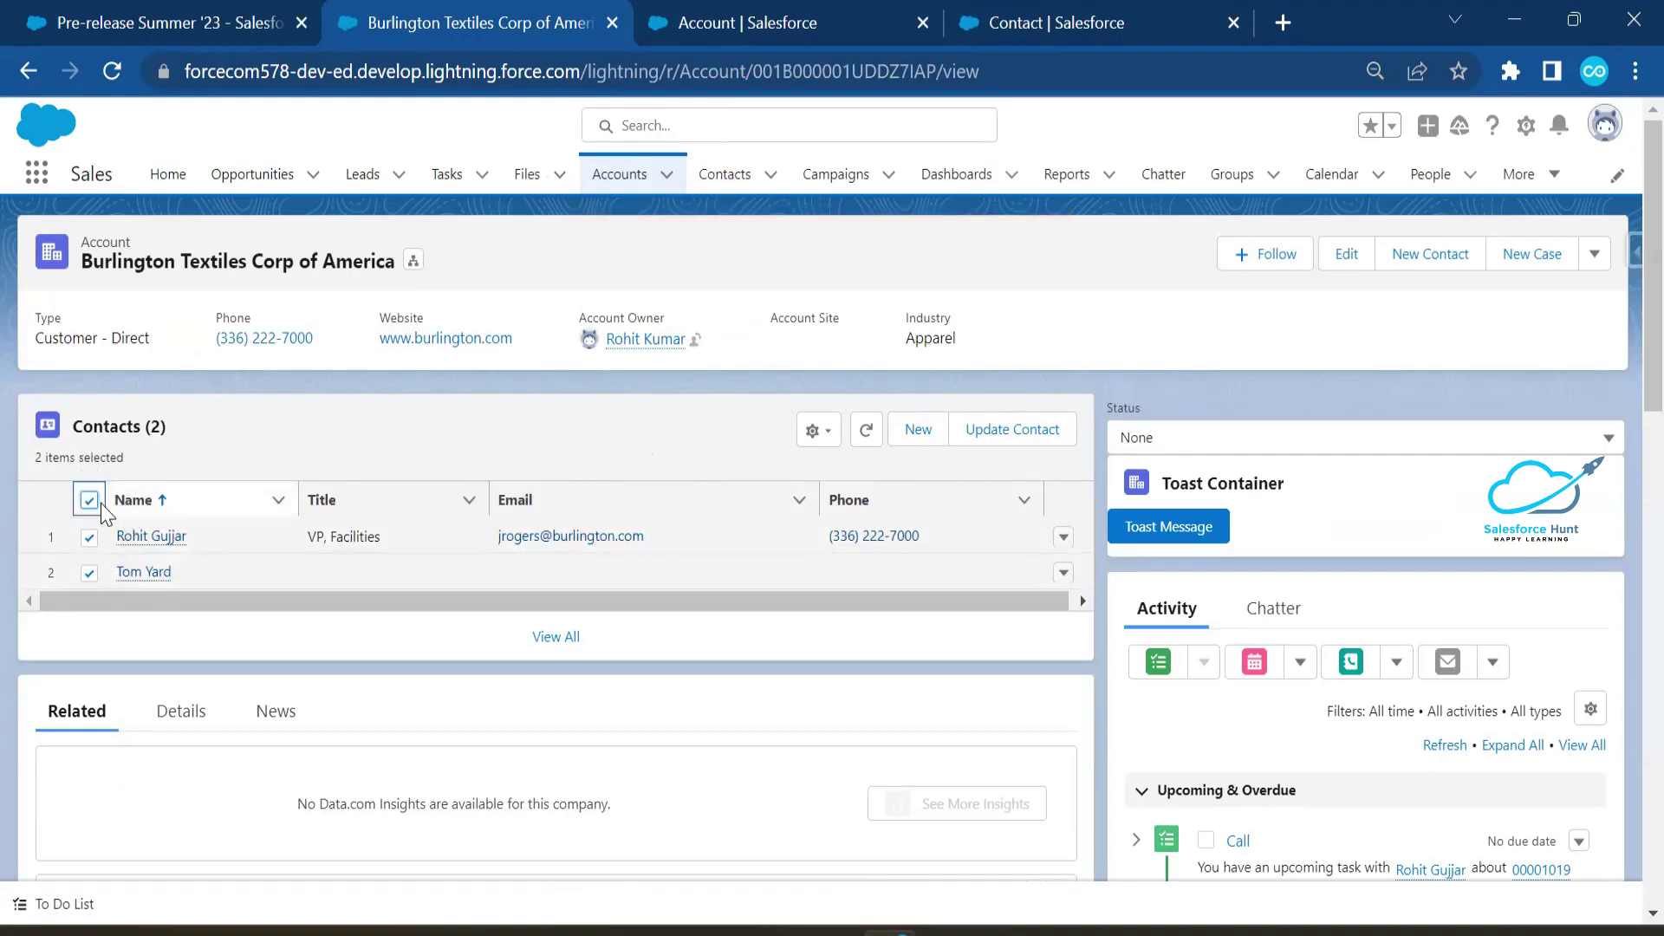
left_click(1005, 434)
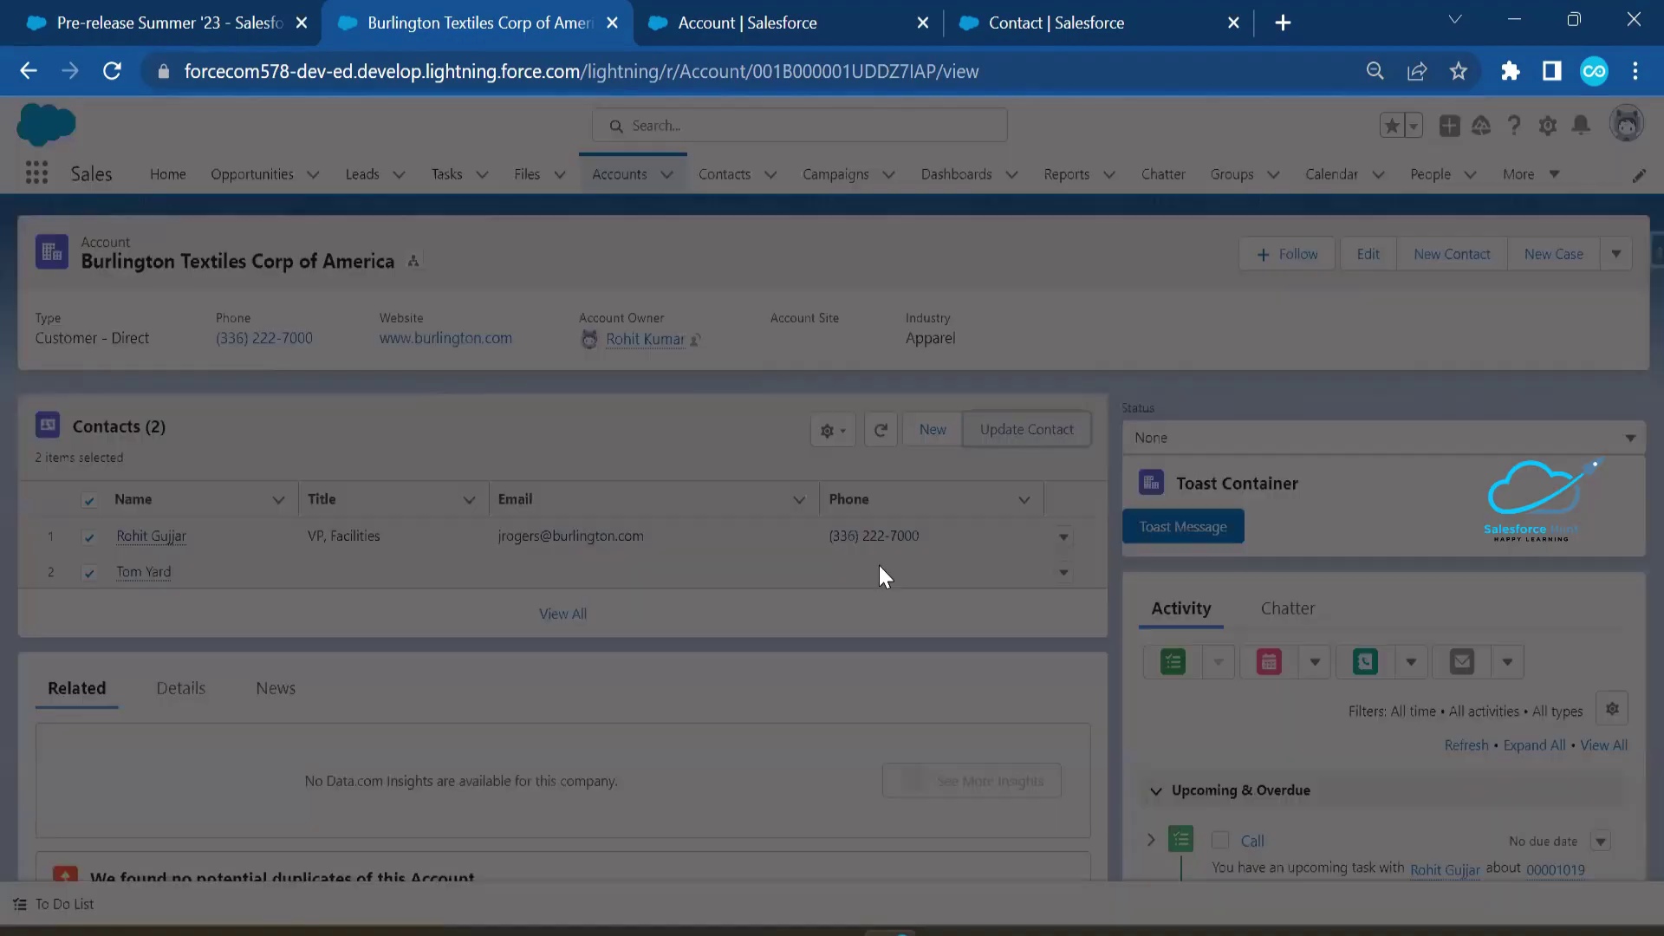
scroll(899, 546, "down", 2)
scroll(735, 632, "up", 1)
scroll(708, 526, "up", 1)
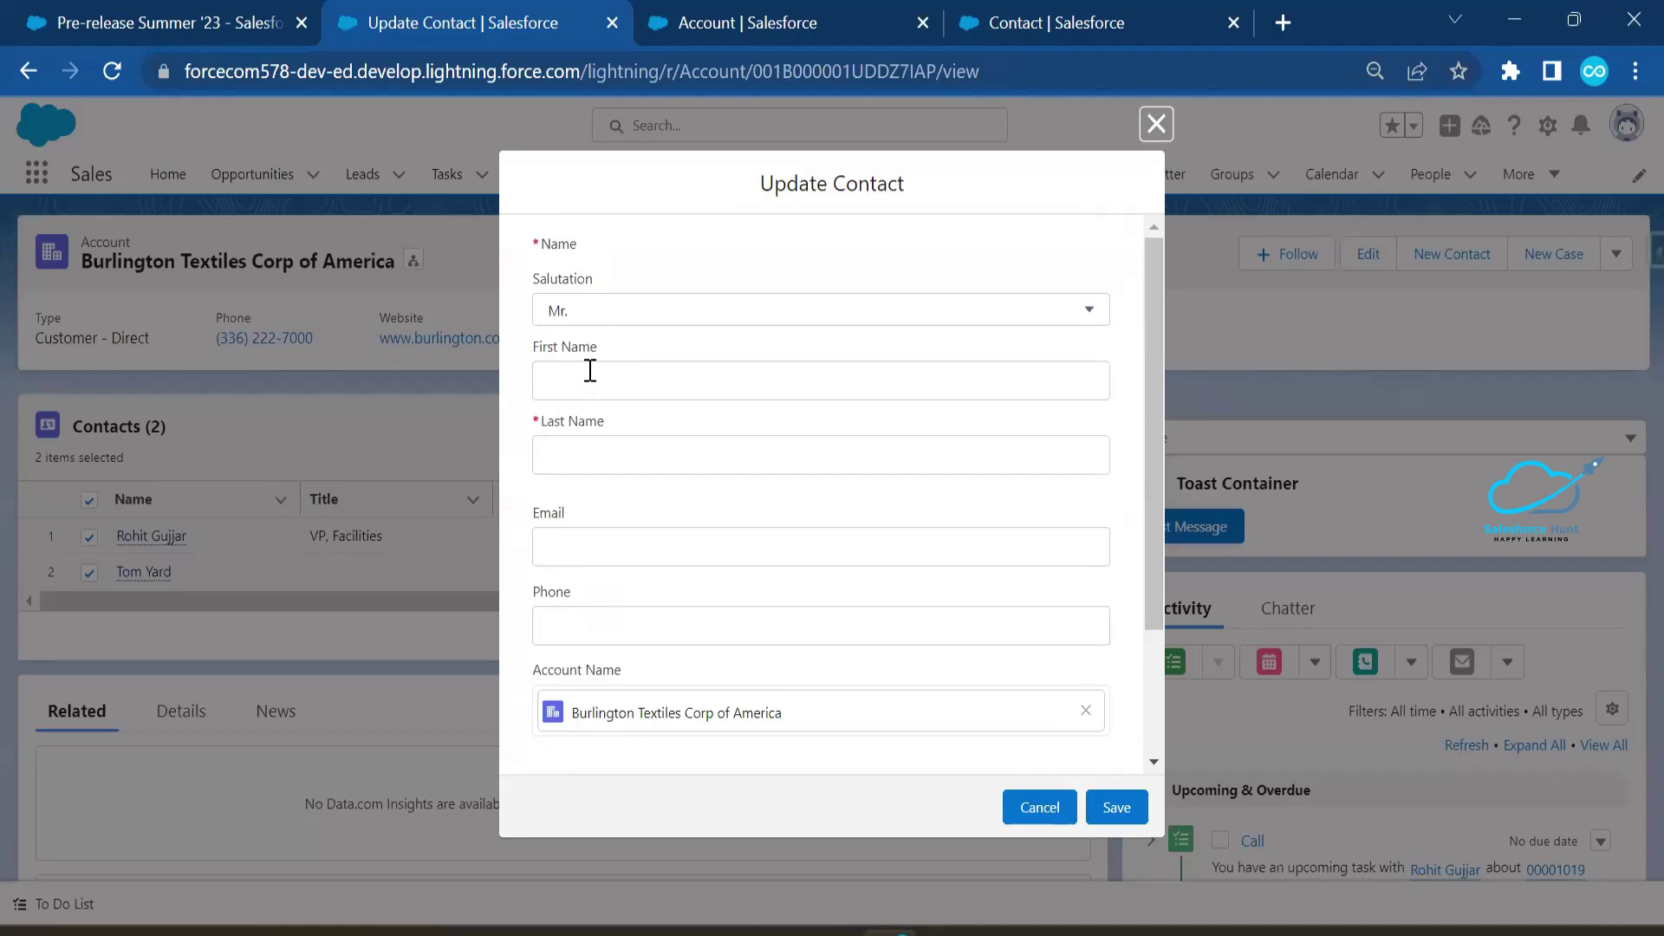
left_click(596, 462)
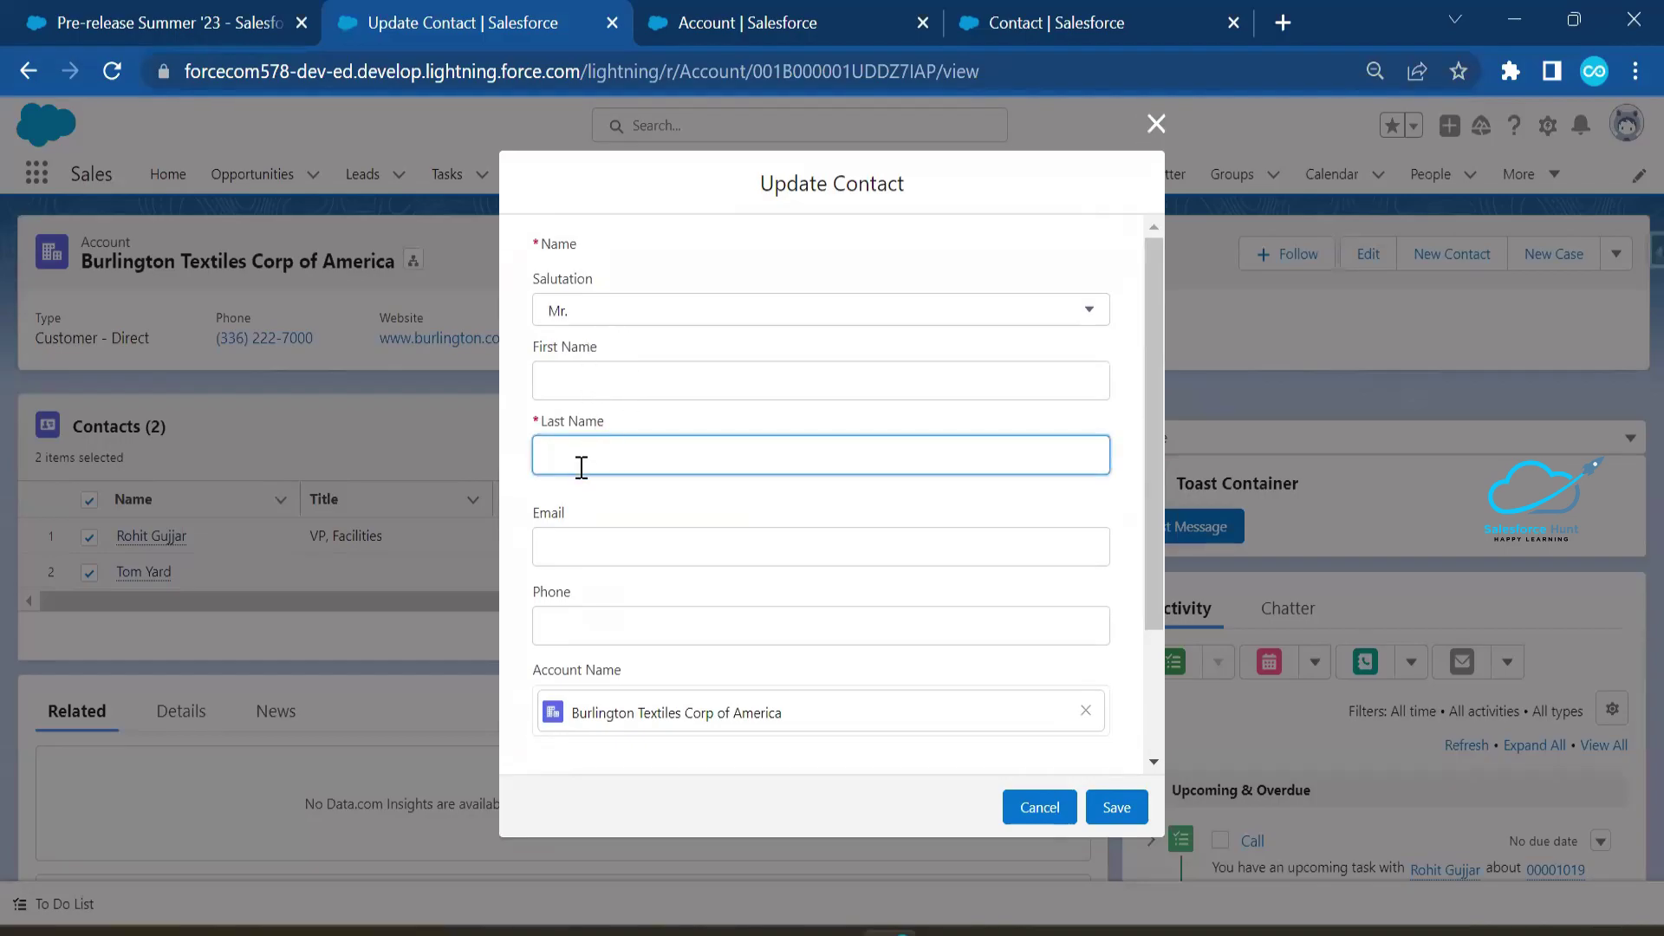
type("Singh")
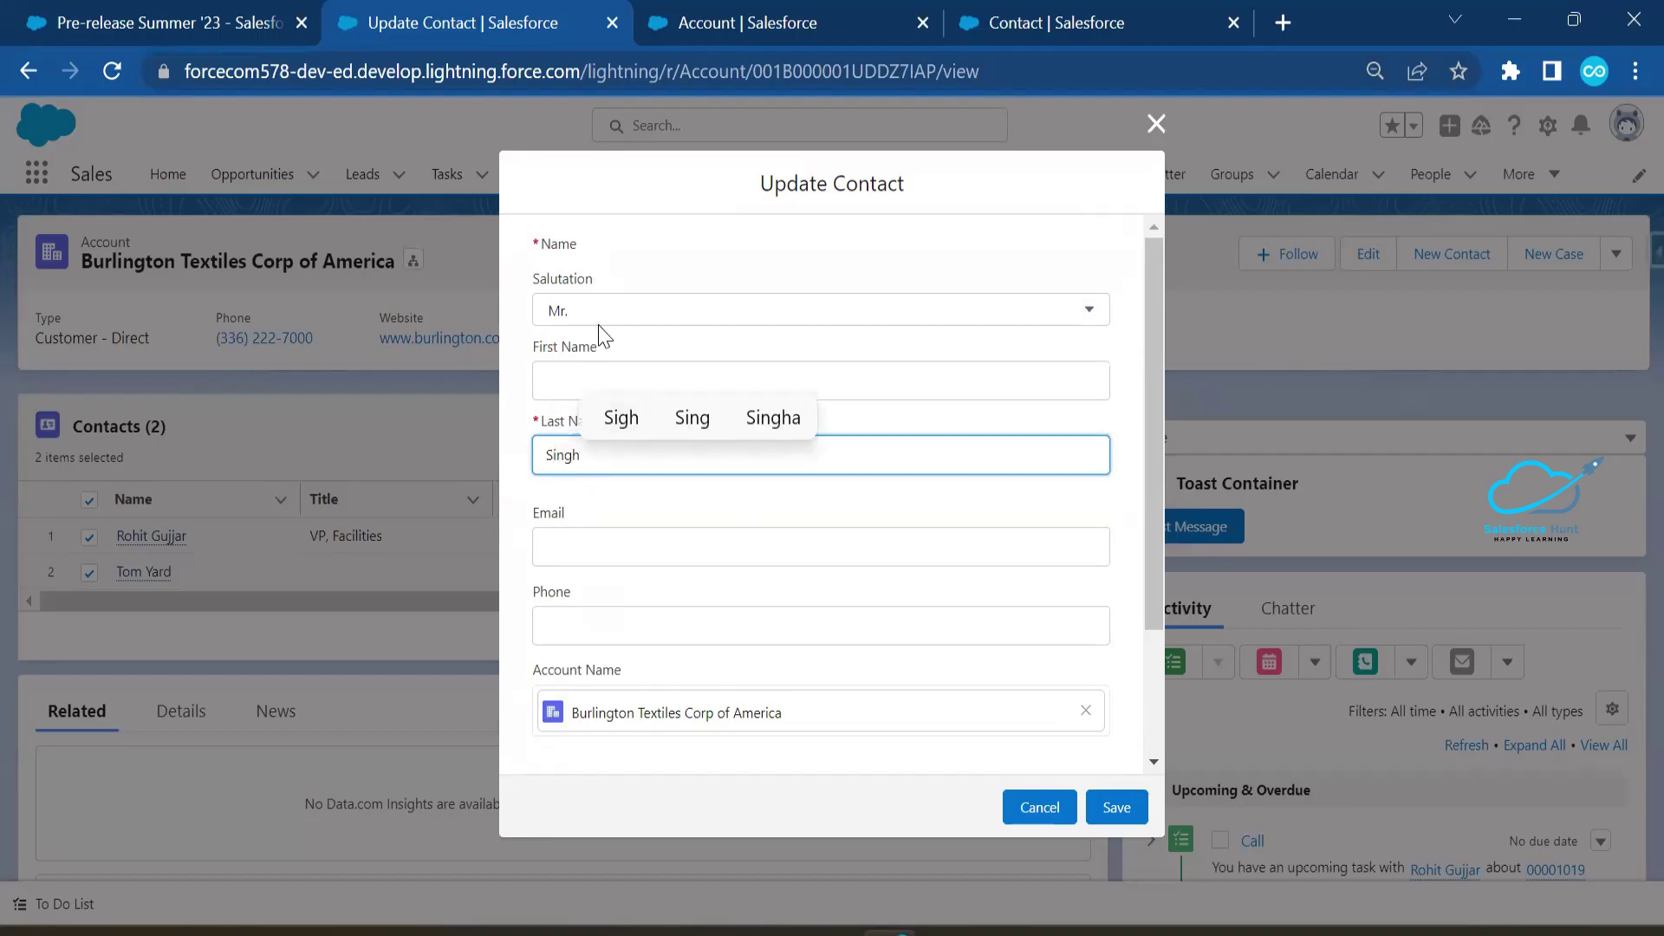
left_click(607, 382)
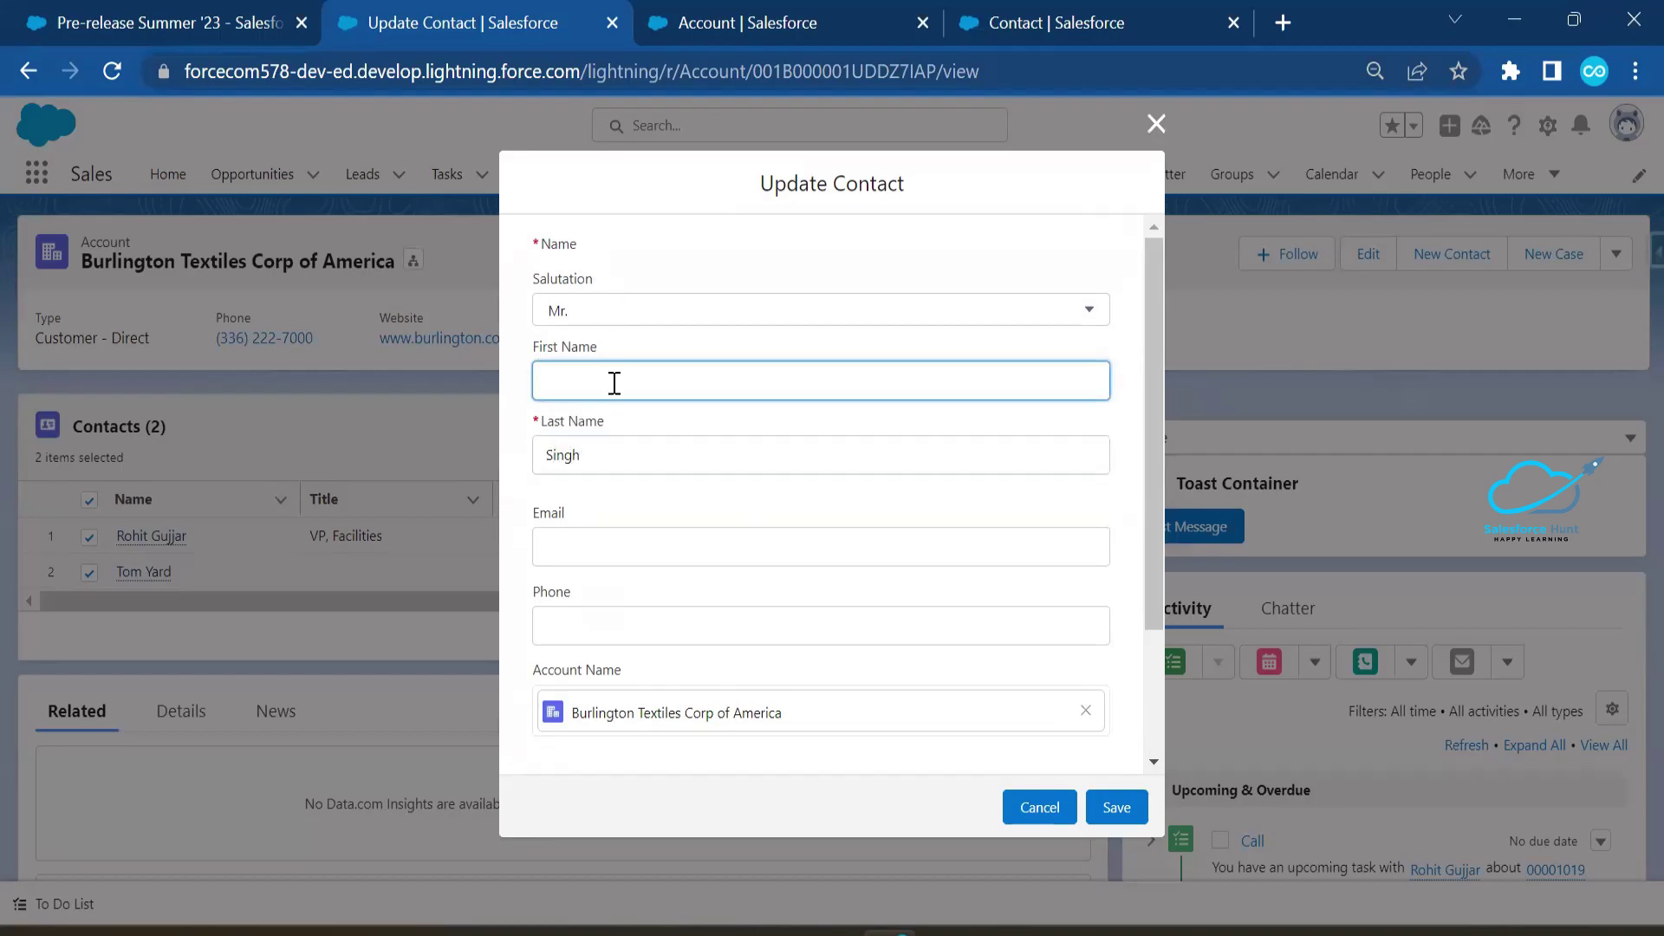
type("David")
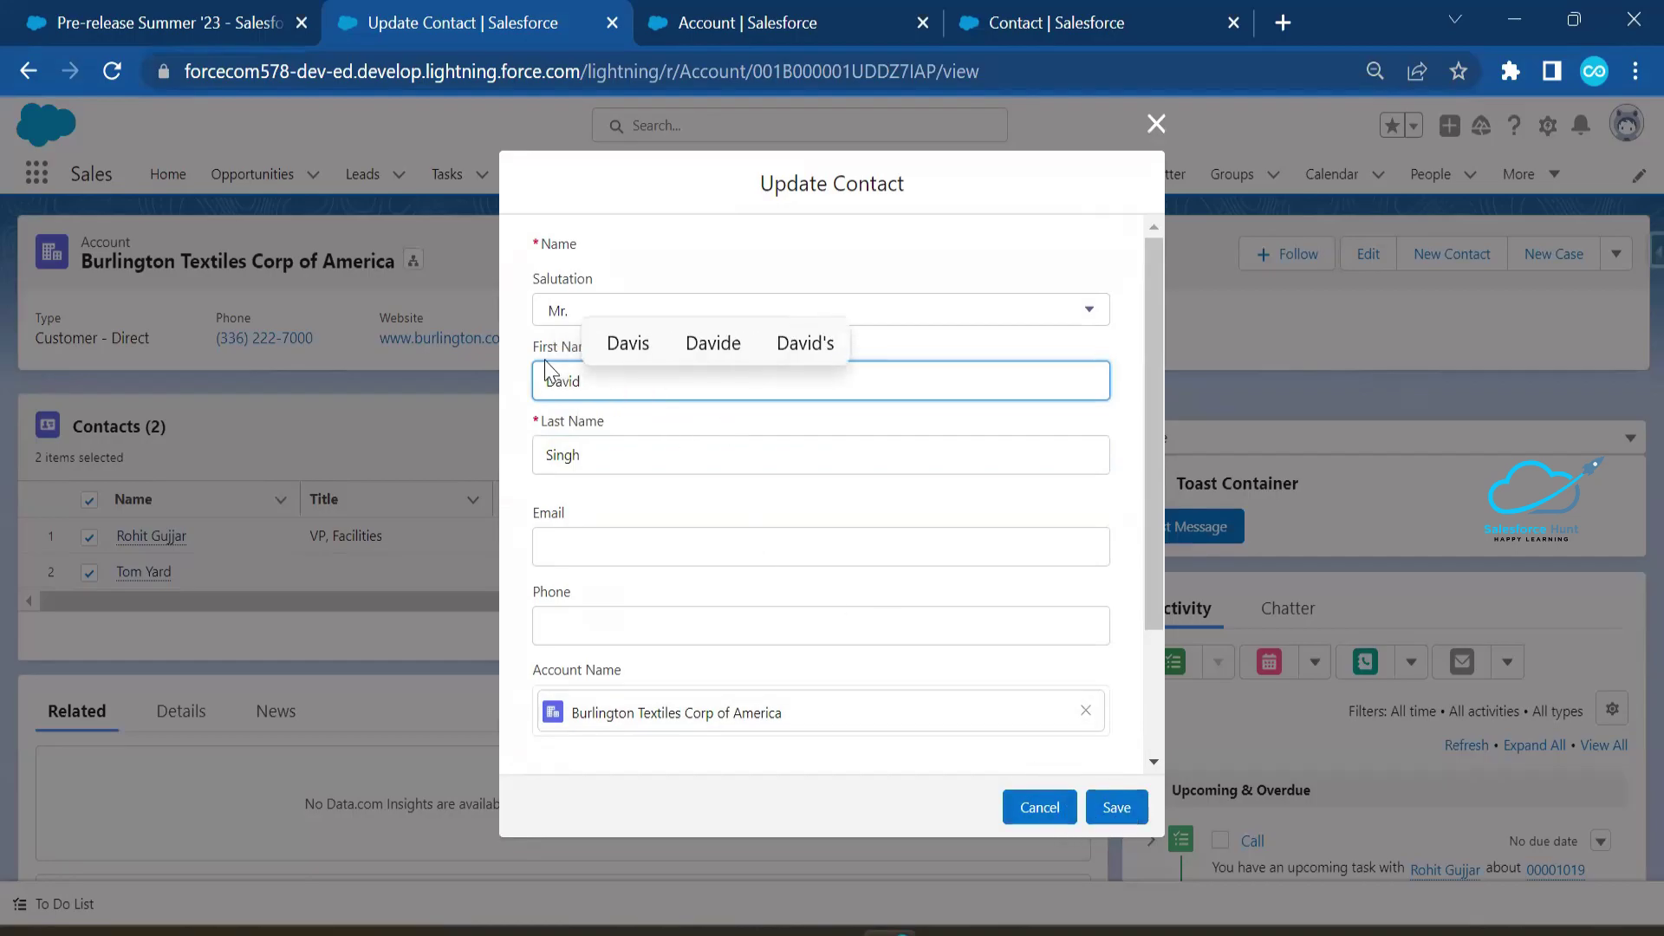
left_click(874, 260)
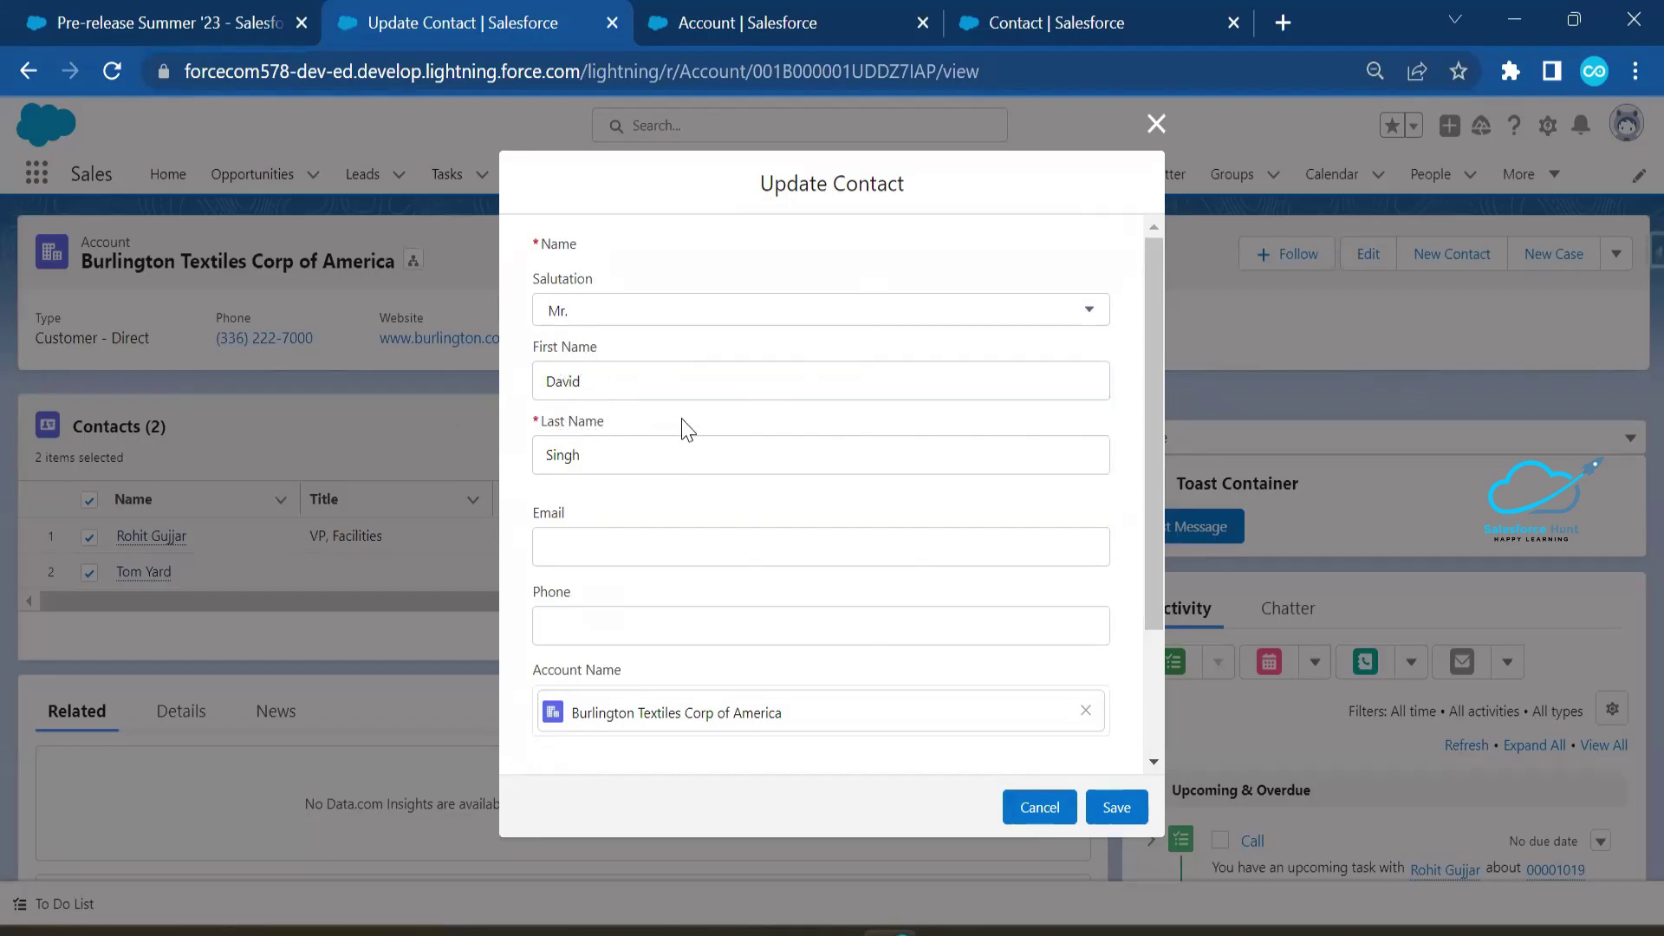
left_click(1116, 808)
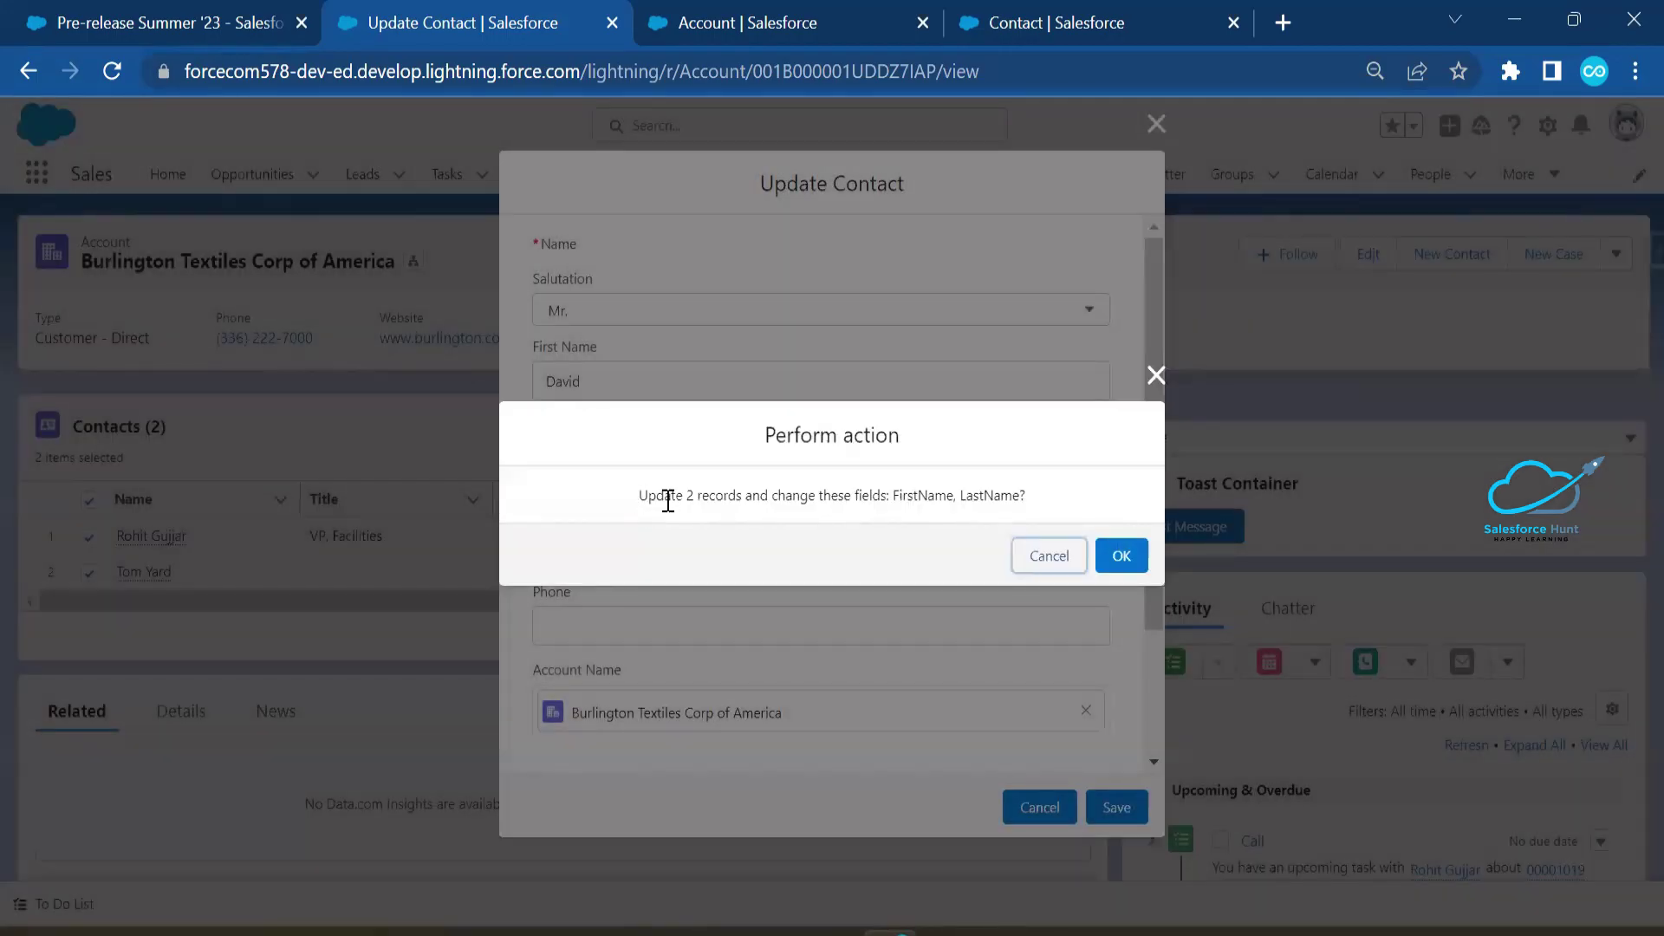
Confirm updating FirstName and LastName on the 2 records in the Perform action dialog.
left_click_drag(639, 500, 778, 499)
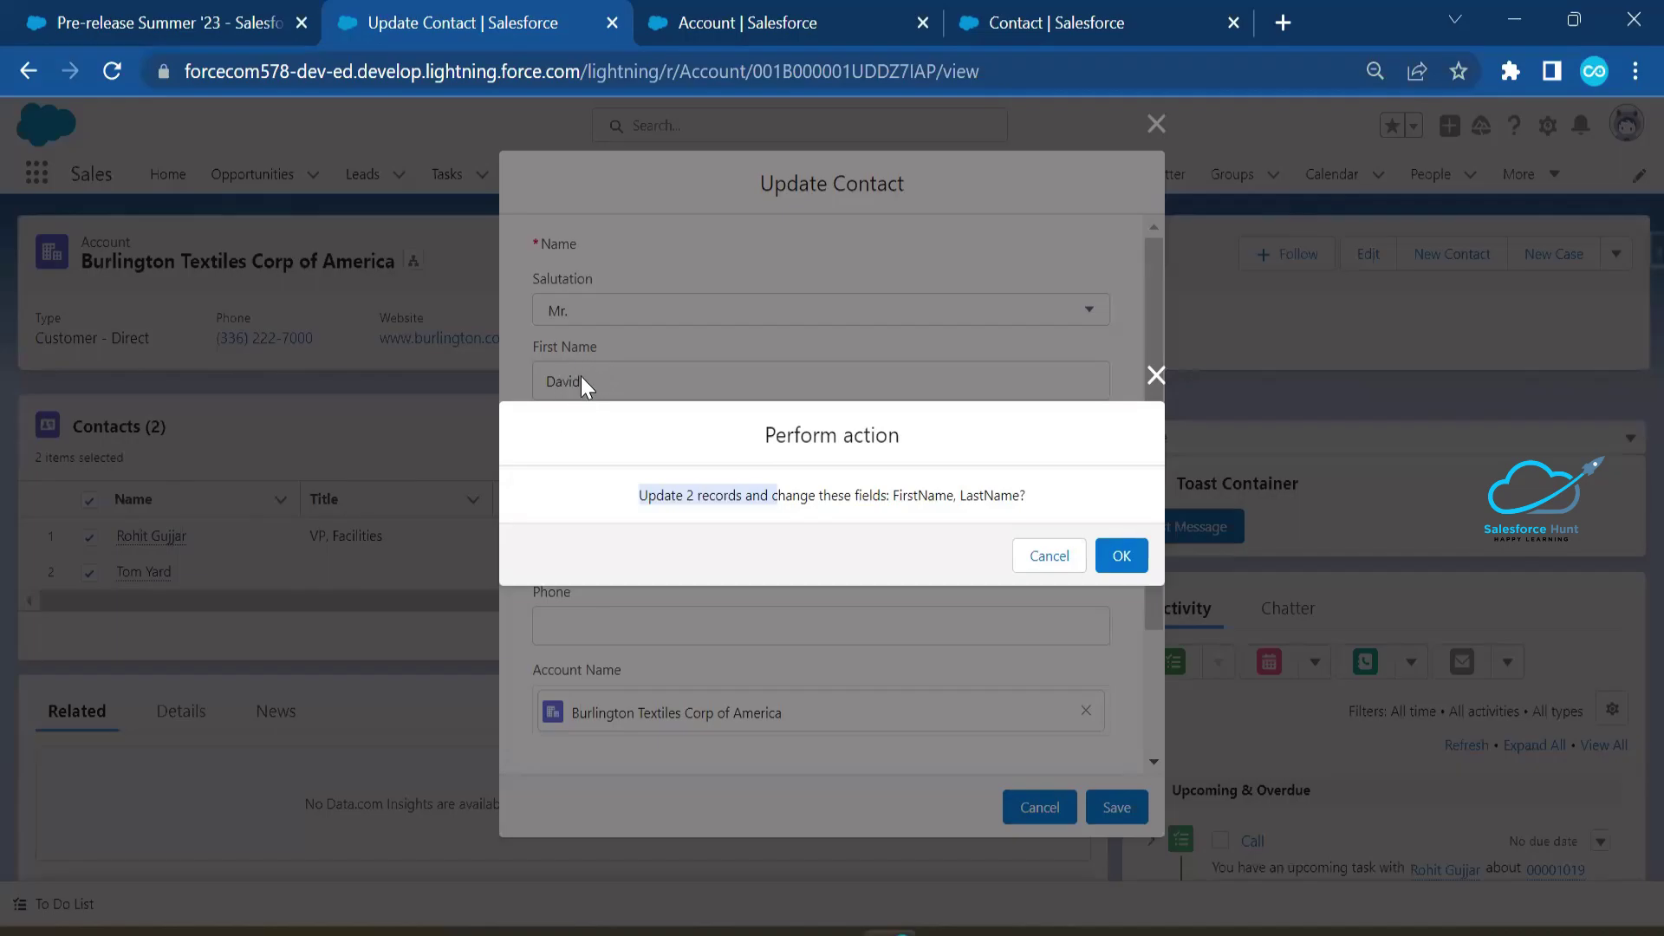
left_click(1121, 556)
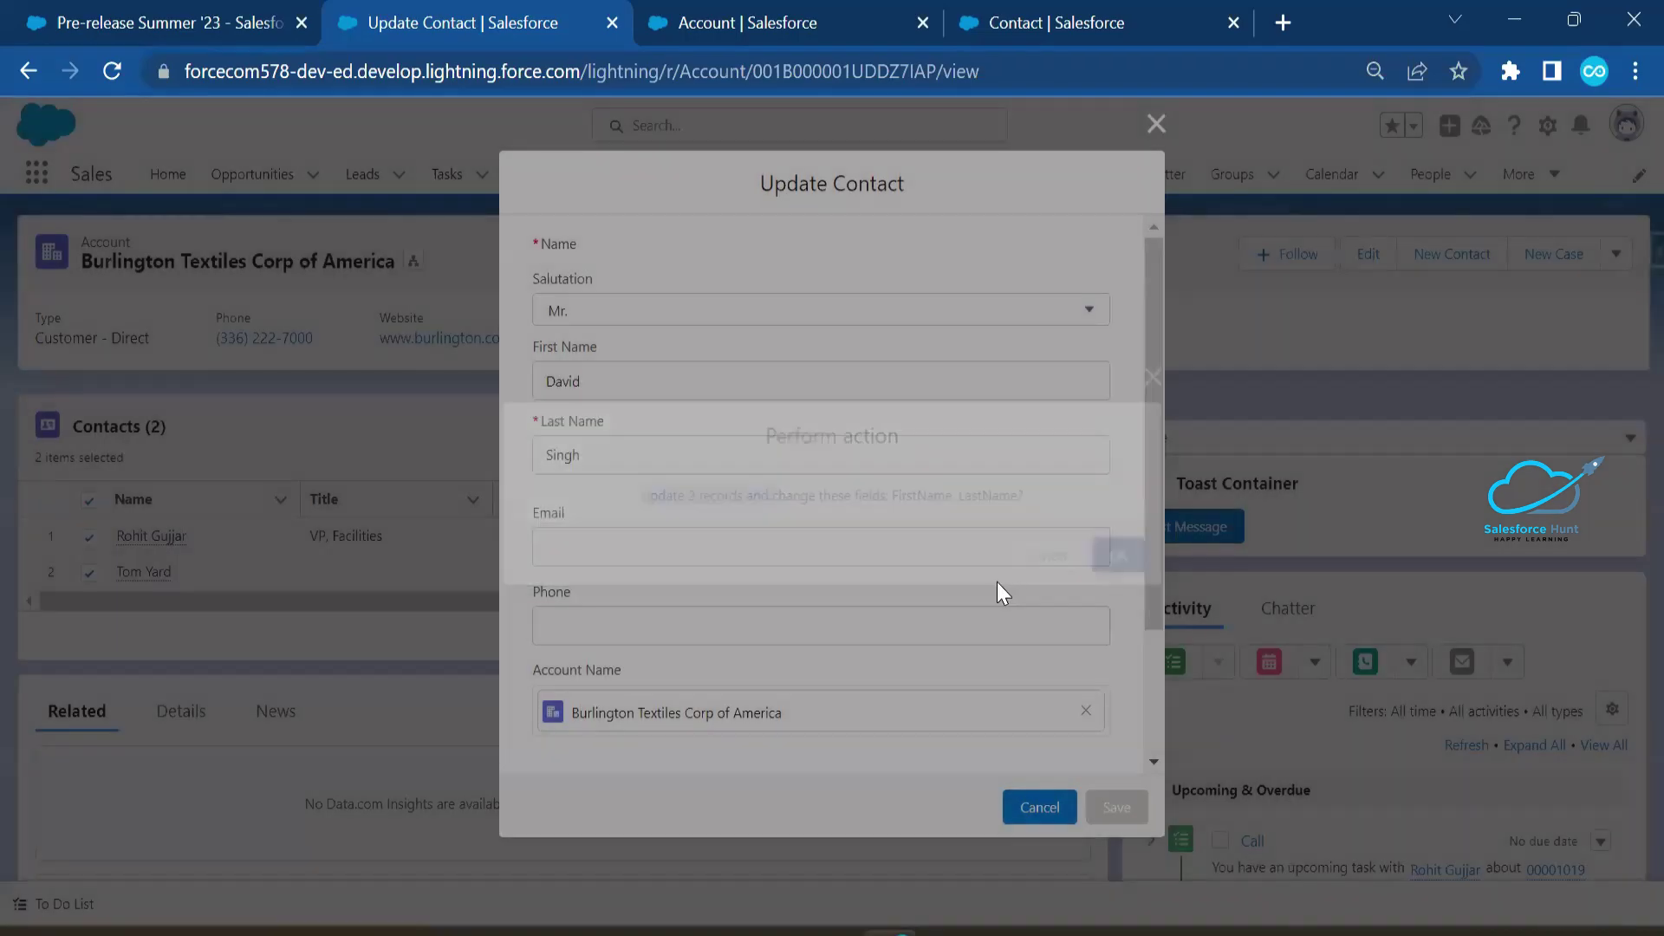